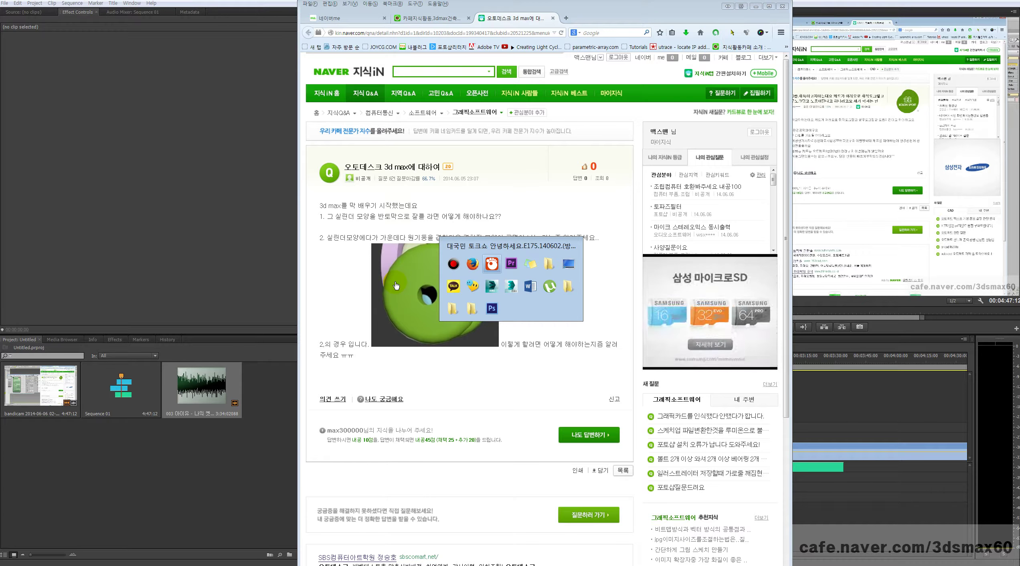
Switch to 3ds Max and close the Para 3d Setting and Controller Library windows
key("alt+Tab")
key("alt+Tab")
key("alt+Tab")
key("alt+Tab")
key("alt+Tab")
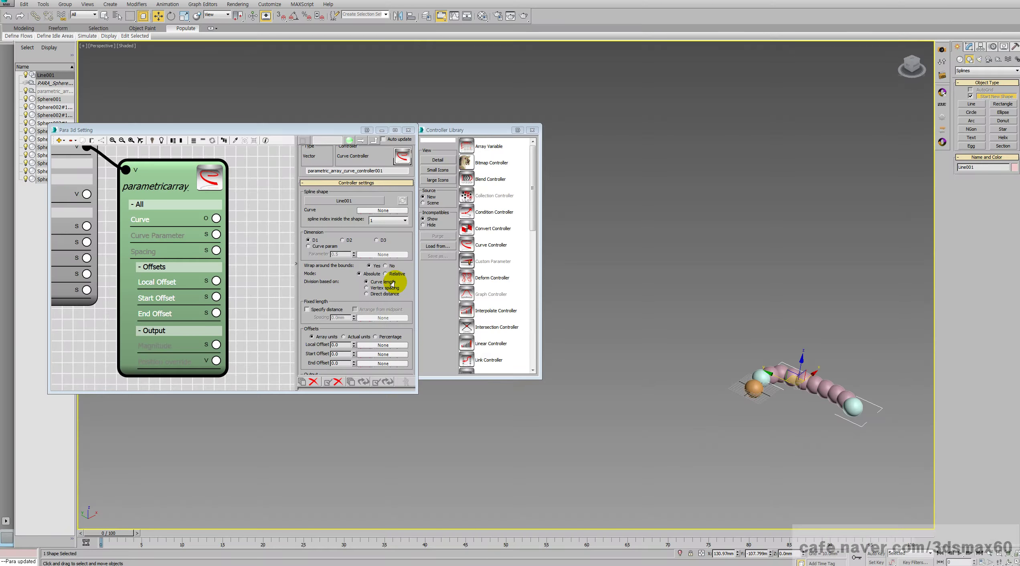
left_click(409, 130)
left_click(530, 131)
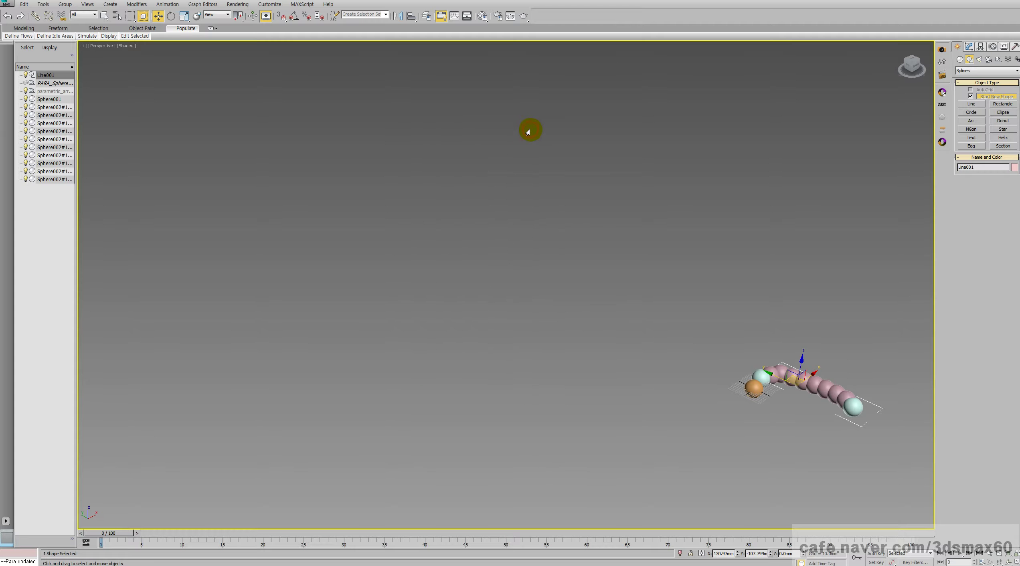
Reset the scene, confirming the reset and dismissing the missing DLLs list
left_click(468, 295)
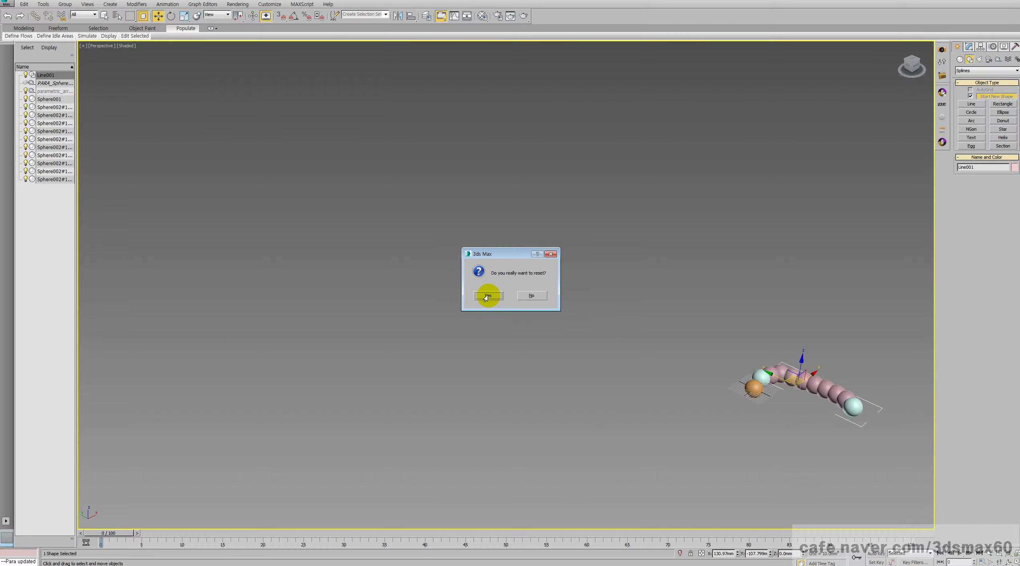
left_click(486, 296)
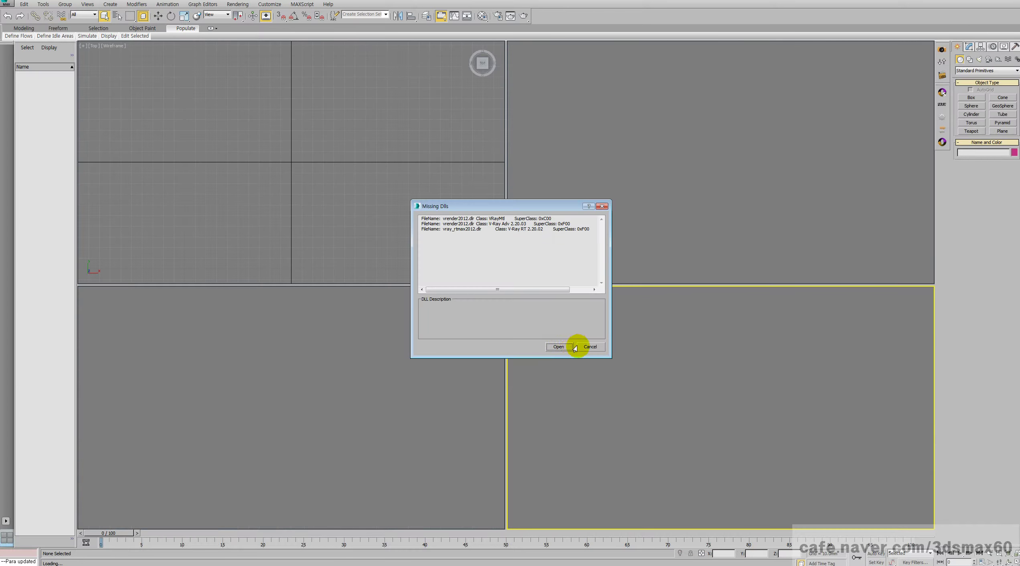
left_click(590, 346)
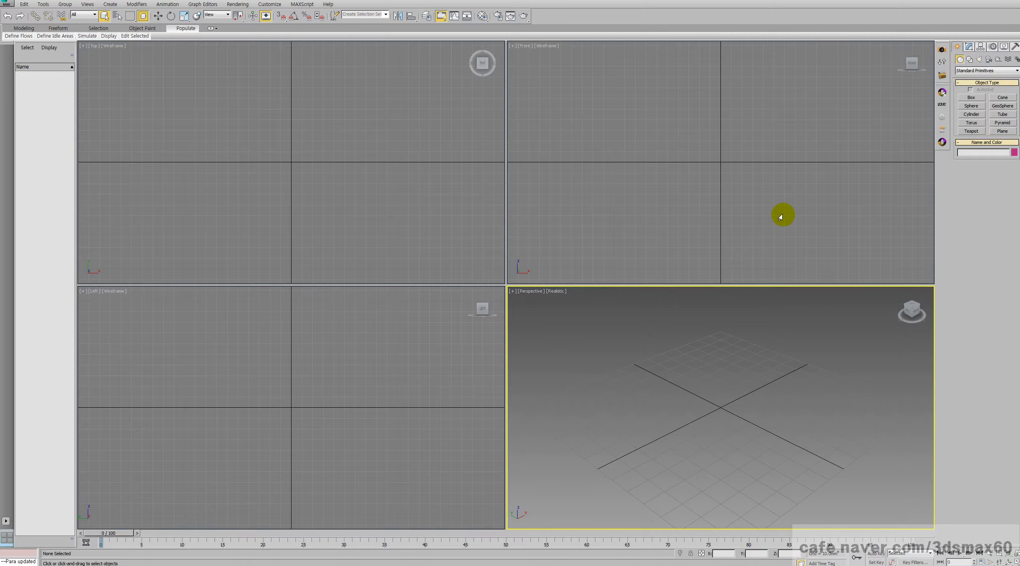
Create a cylinder near the origin in the maximized perspective view, about 3.9 mm in radius and 47.4 mm high
key("alt+w")
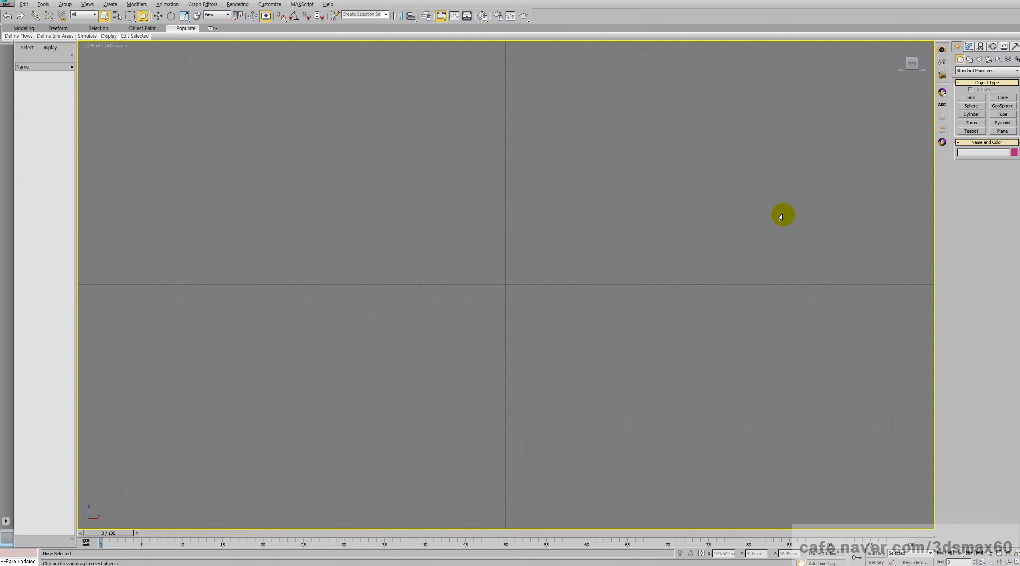
key("alt+w")
left_click(798, 340)
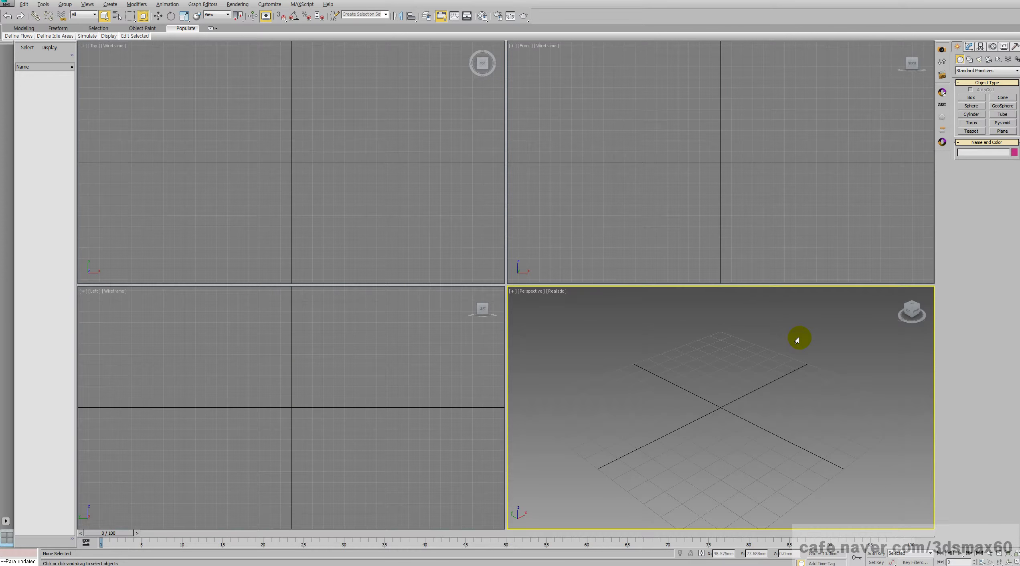
key("alt+w")
left_click(970, 114)
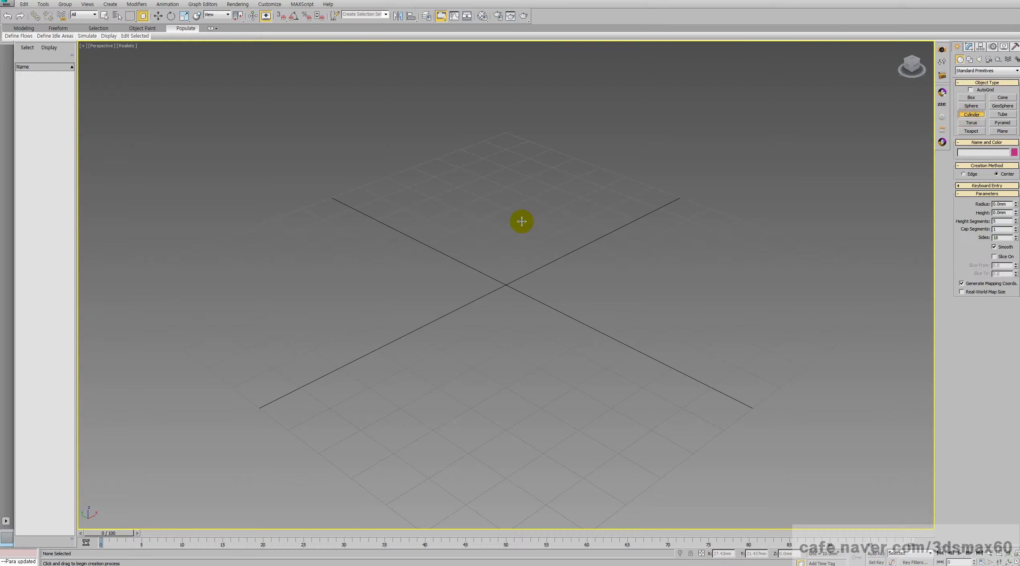
mouse_move(503, 286)
left_mouse_down()
mouse_move(499, 336)
mouse_move(503, 292)
left_mouse_up()
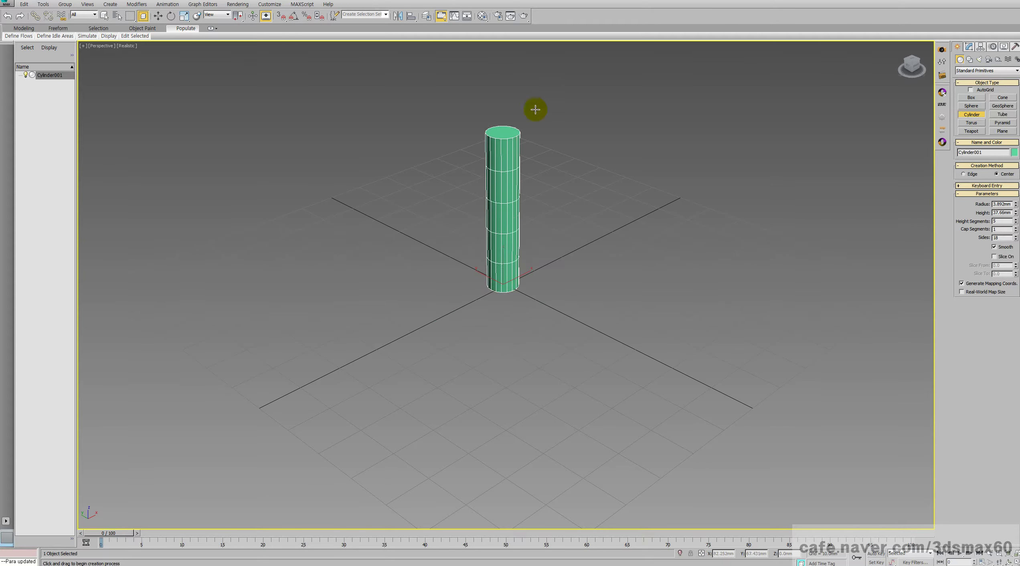
left_click(524, 95)
Enlarge the cylinder's radius to about 9.96 mm
left_click(970, 47)
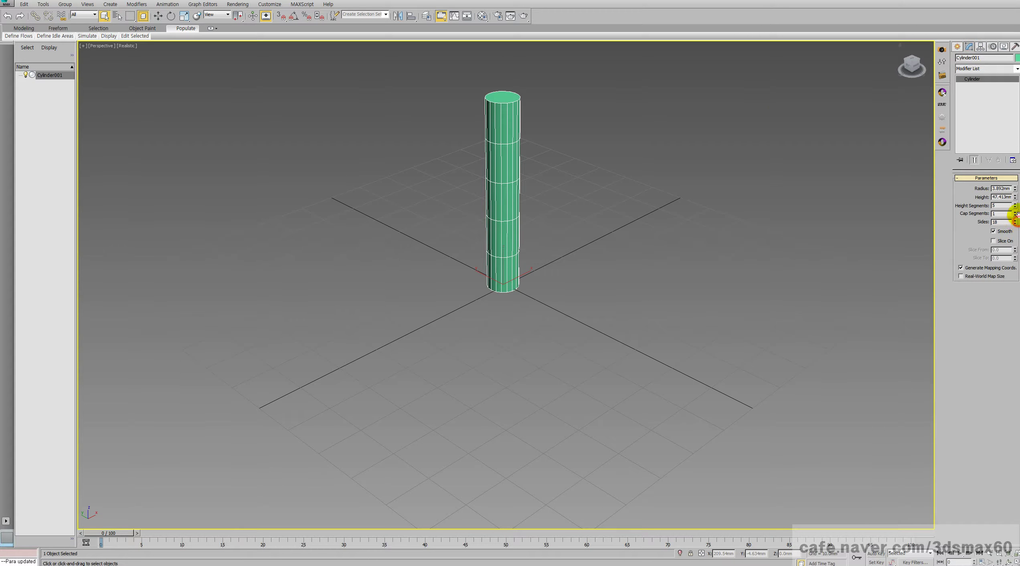
left_click_drag(1013, 194, 1008, 120)
middle_click_drag(591, 186, 652, 227)
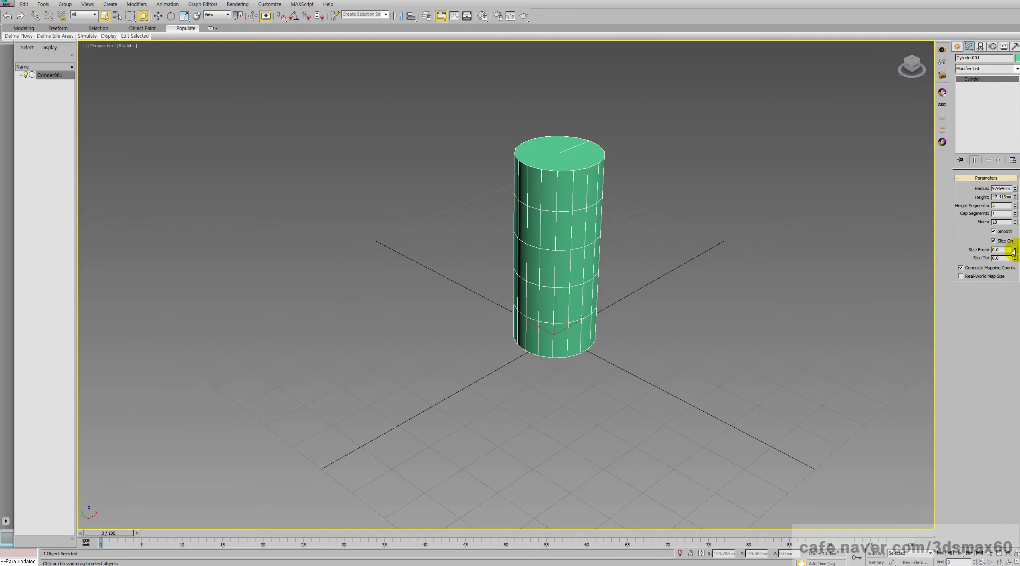
Try cutting the cylinder in half with Slice On and Slice From set to -180, and undo the slice angle
left_click_drag(1015, 251, 973, 399)
right_click(973, 398)
key("Return")
scroll(640, 189, "up", 5)
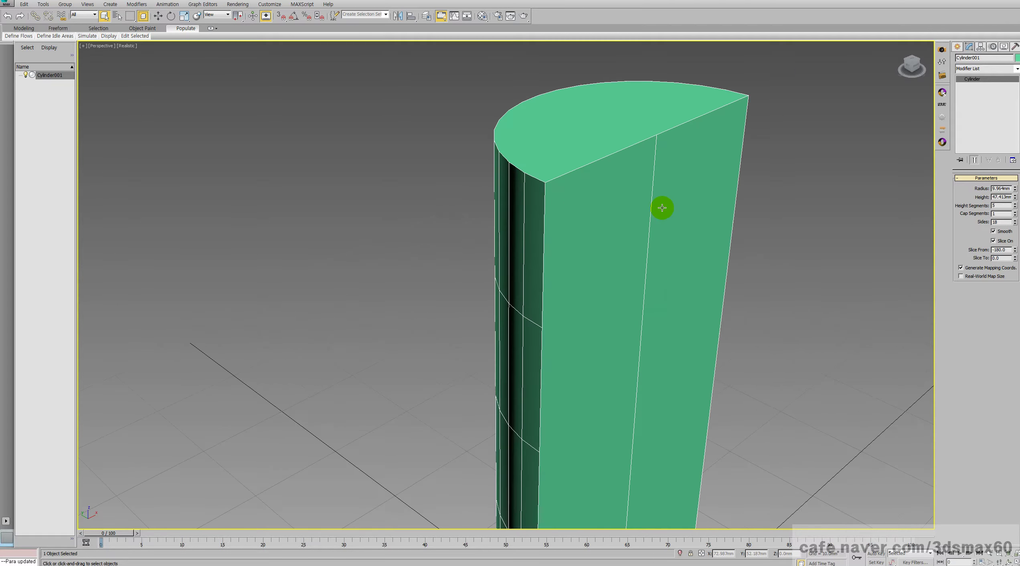
scroll(662, 207, "down", 5)
right_click(660, 204)
left_click(684, 214)
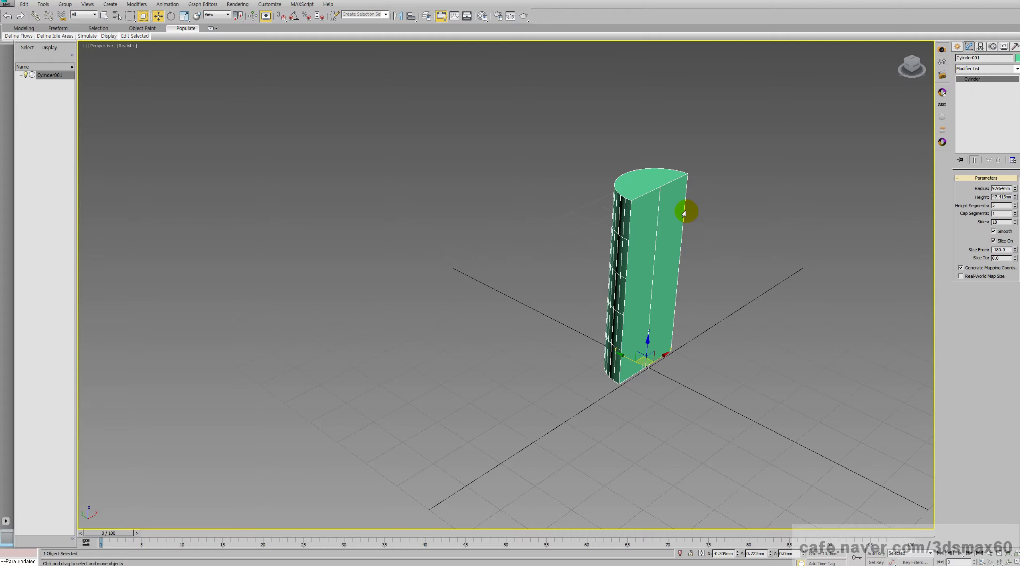
key("ctrl+z")
middle_click_drag(684, 213, 594, 175)
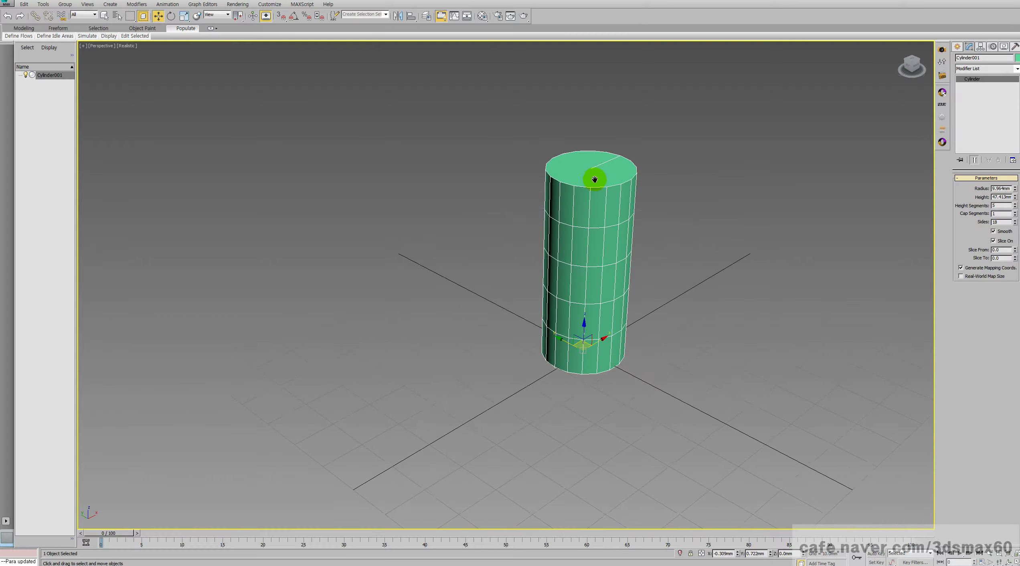
Remove the remaining slice setting from the cylinder and convert it to an editable poly
right_click(605, 176)
mouse_move(622, 261)
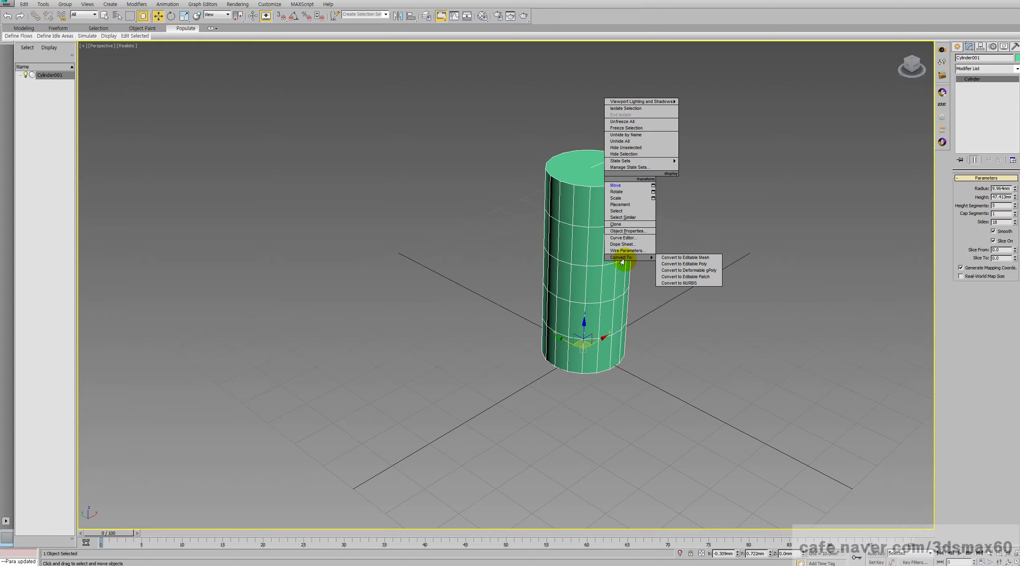
left_click(682, 264)
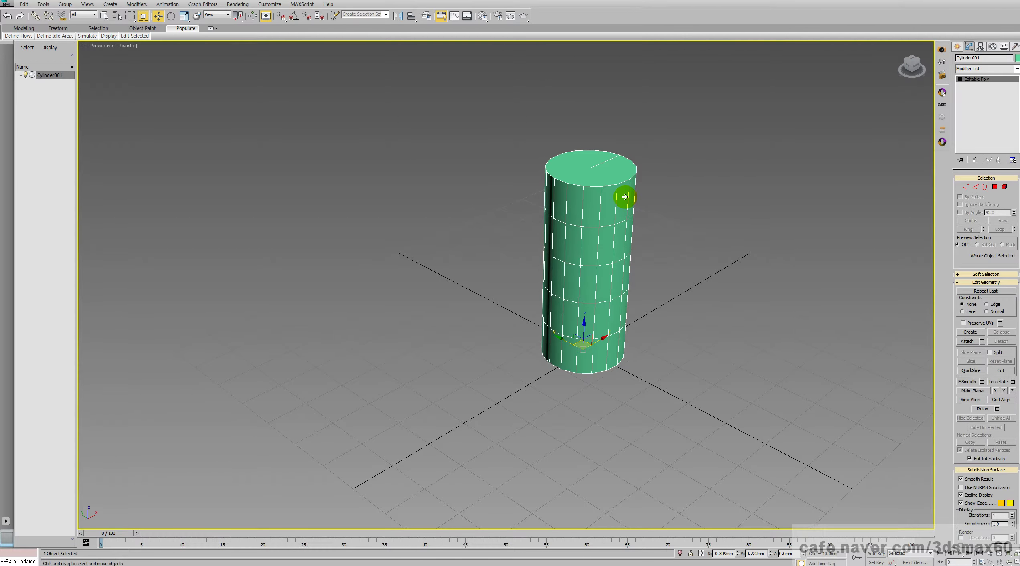
key("ctrl+x")
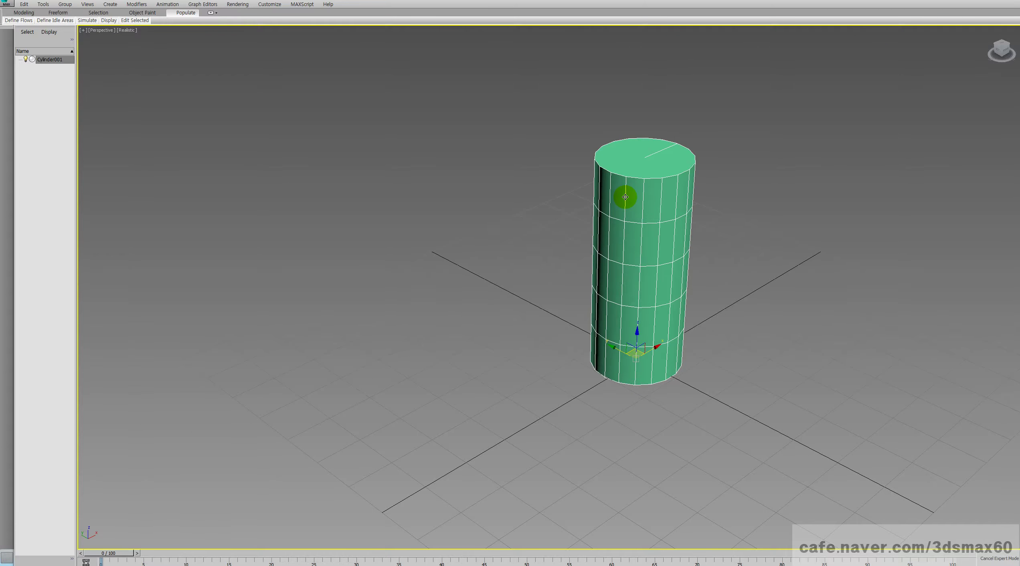
key("ctrl+x")
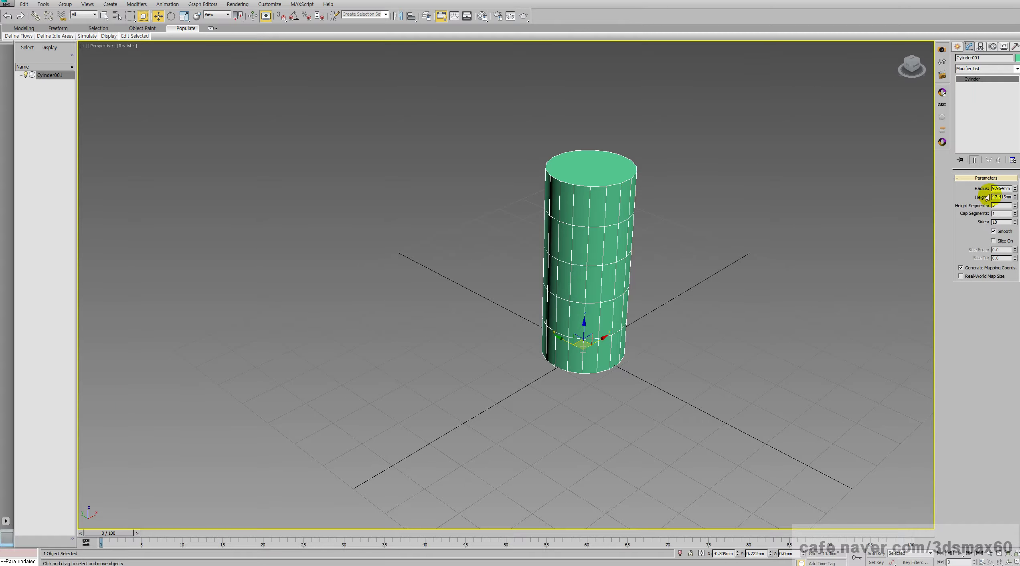
key("ctrl+e")
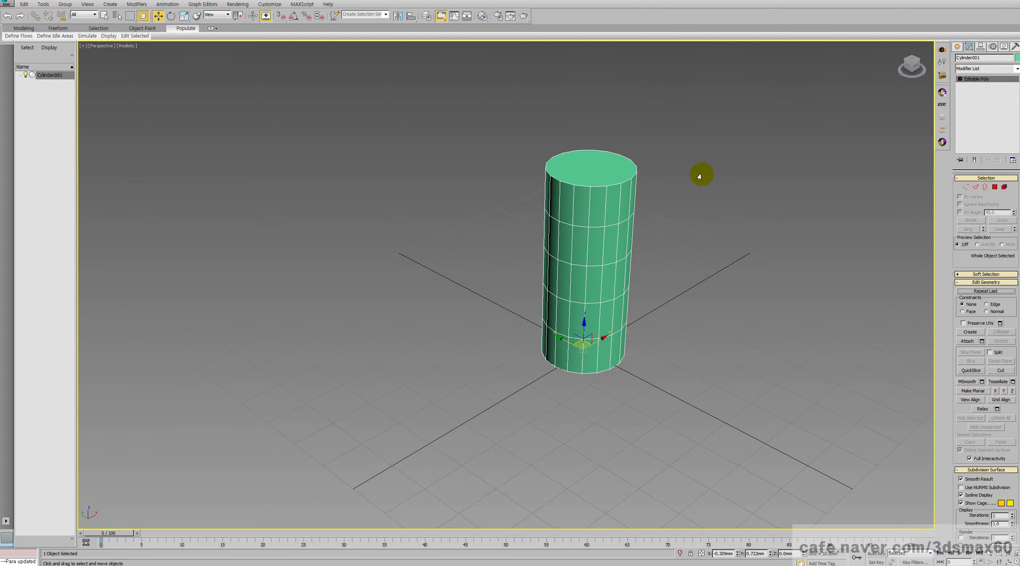
Examine the editable poly cylinder from the top and in perspective
key("t")
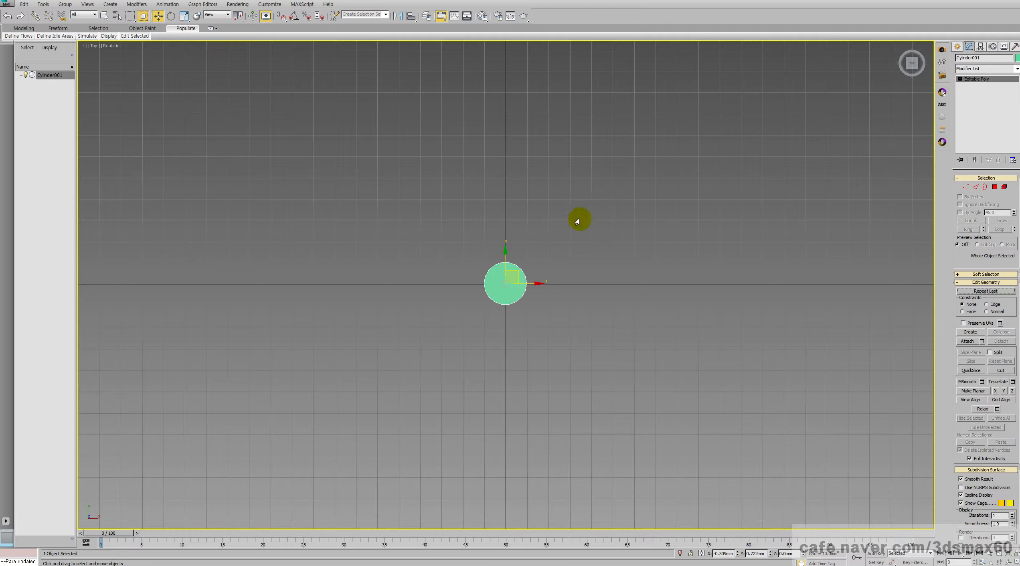
middle_click_drag(581, 218, 706, 168)
scroll(652, 198, "up", 5)
middle_click_drag(469, 262, 569, 245)
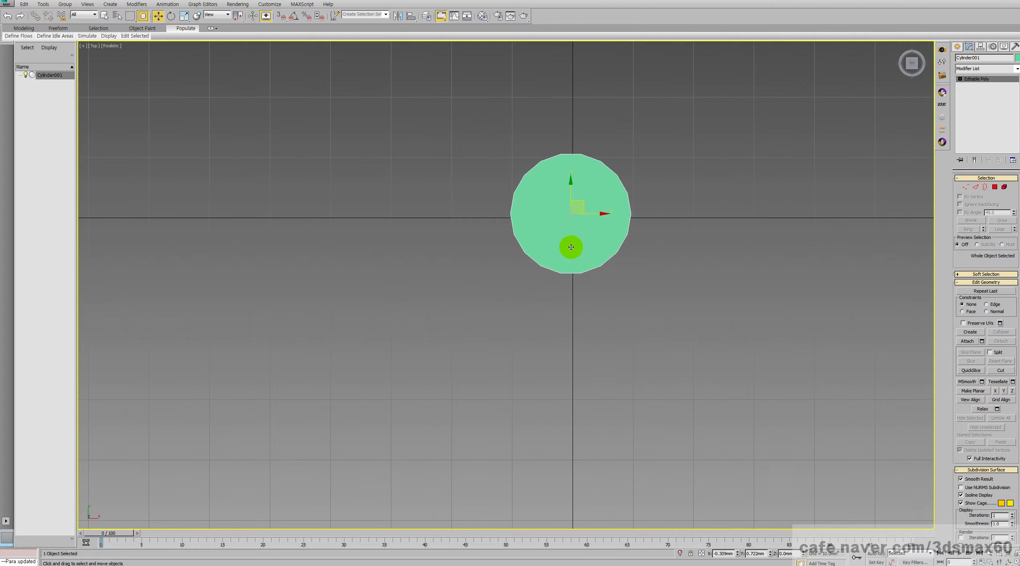
scroll(569, 245, "up", 4)
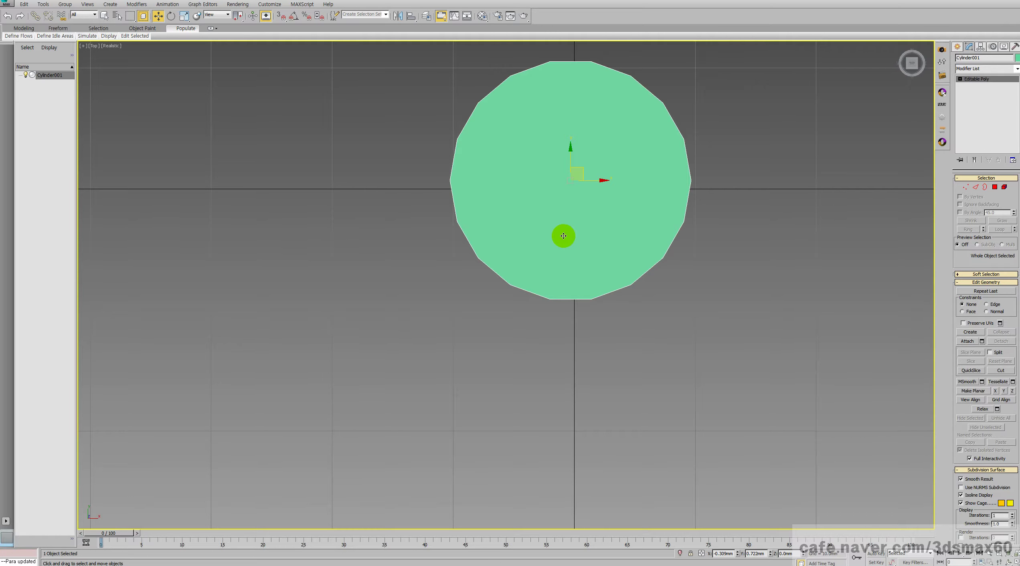
key("e")
middle_click_drag(563, 236, 544, 241, "alt")
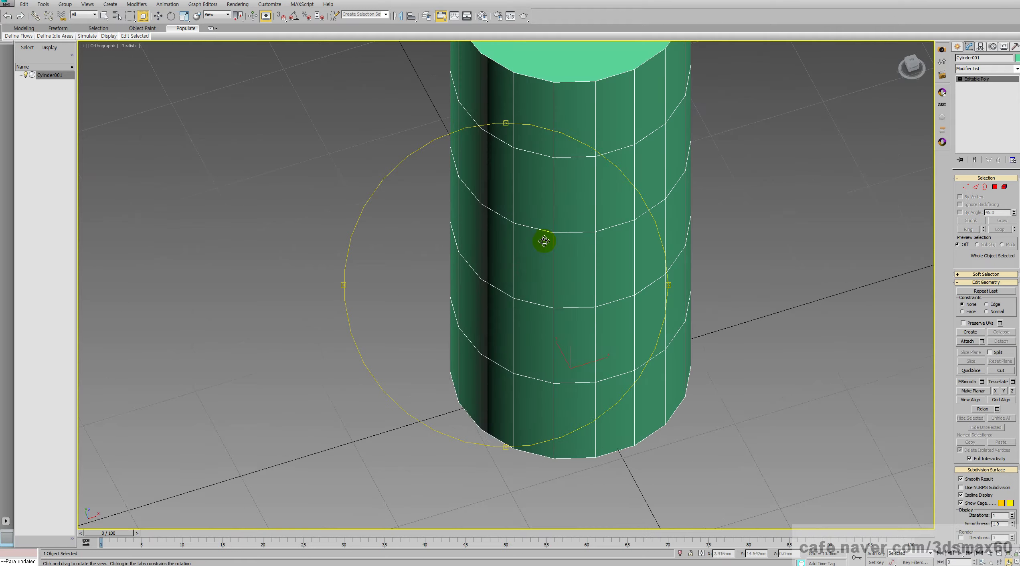
key("p")
scroll(544, 241, "down", 3)
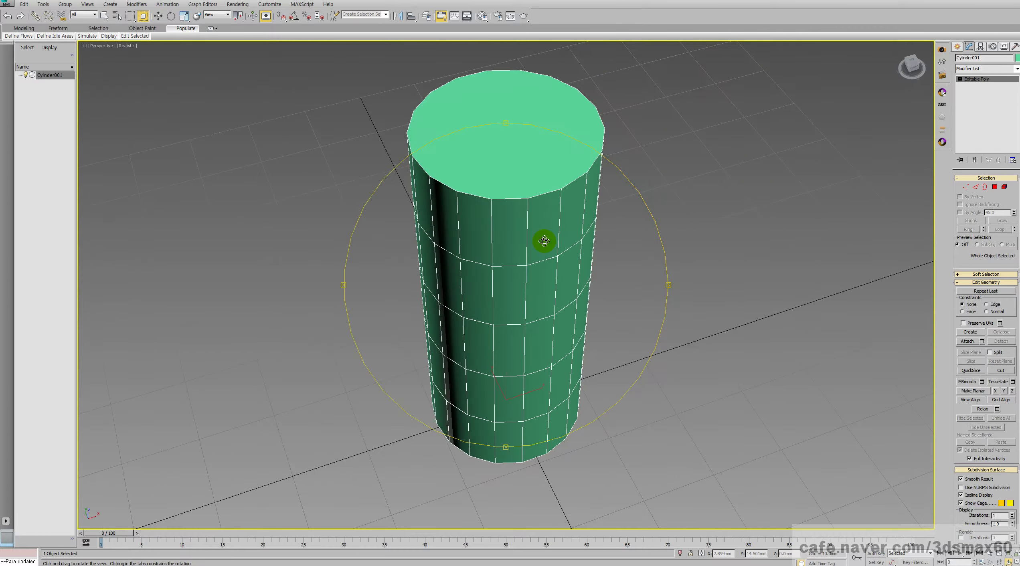
Display the cylinder as a wireframe in the top view and activate vertex selection
key("t")
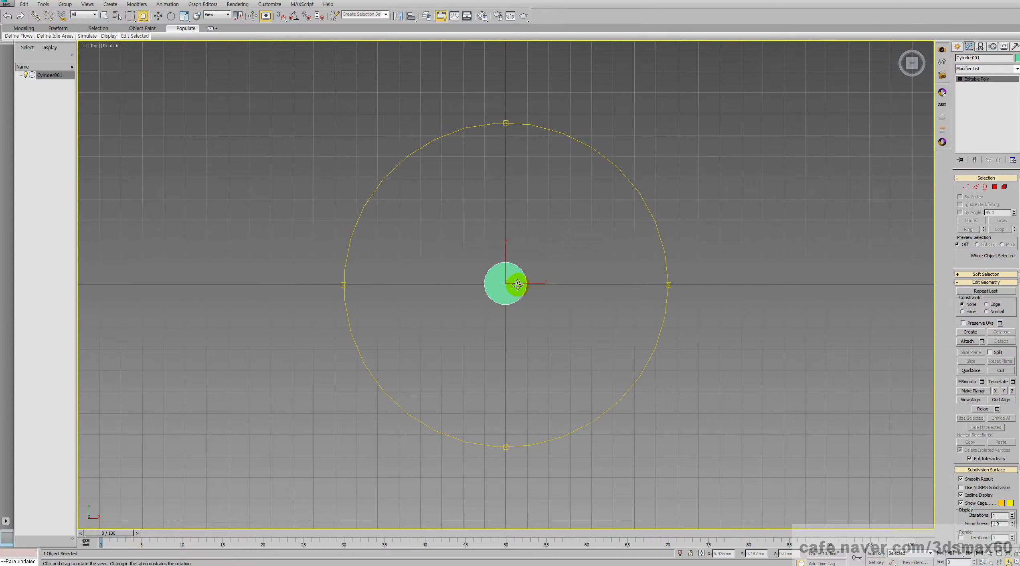
scroll(515, 284, "up", 3)
middle_click_drag(510, 275, 578, 216)
scroll(579, 222, "up", 4)
key("w")
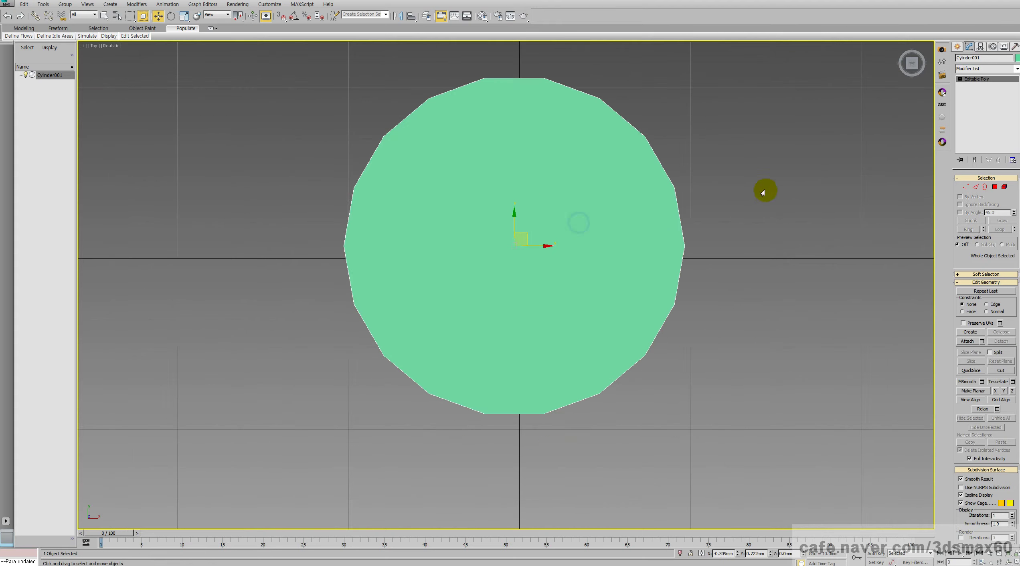
key("F3")
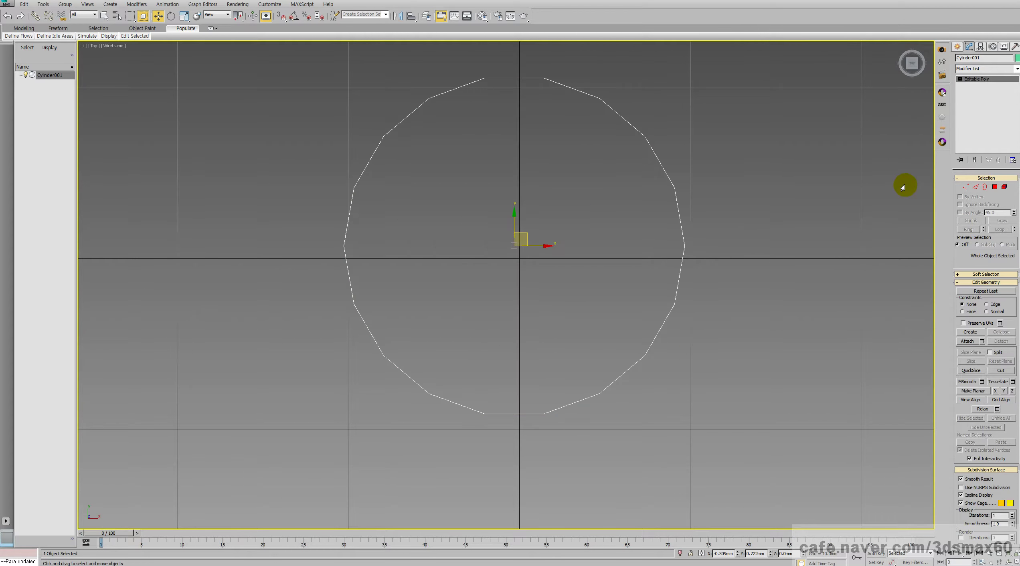
left_click(965, 186)
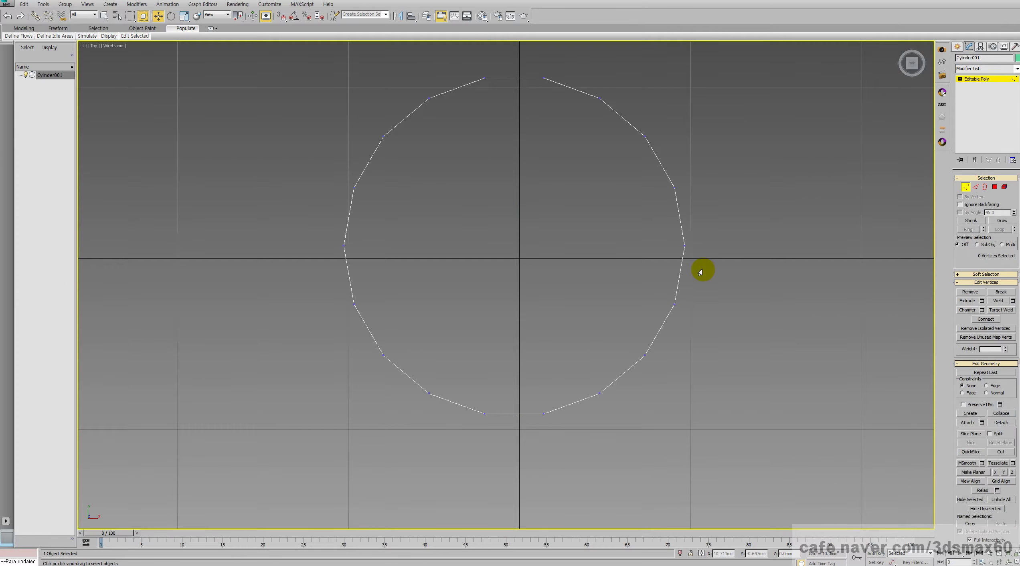
Inspect the cylinder's vertices from an angle in a shaded perspective view
key("ctrl+r")
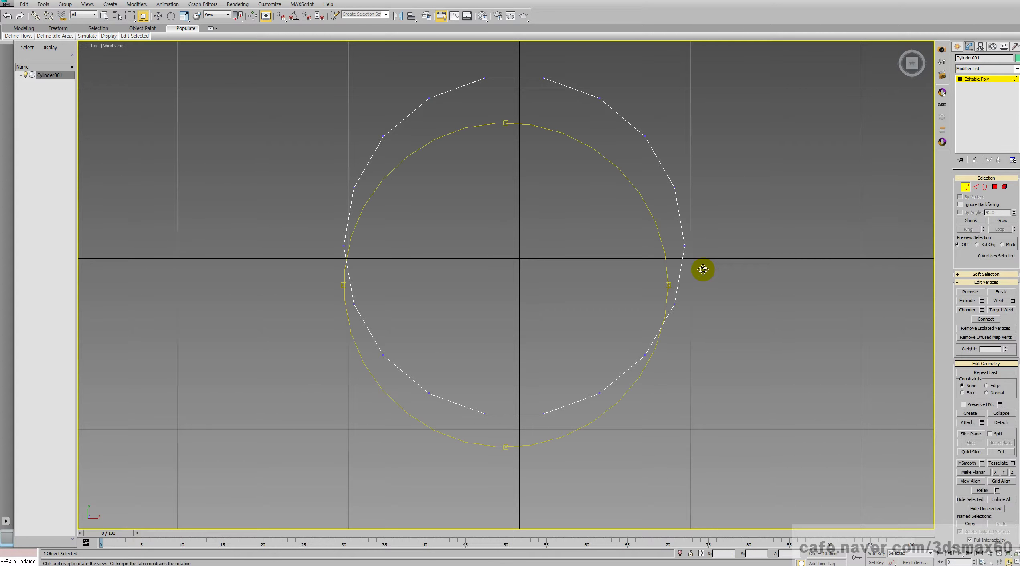
left_click_drag(606, 291, 625, 277)
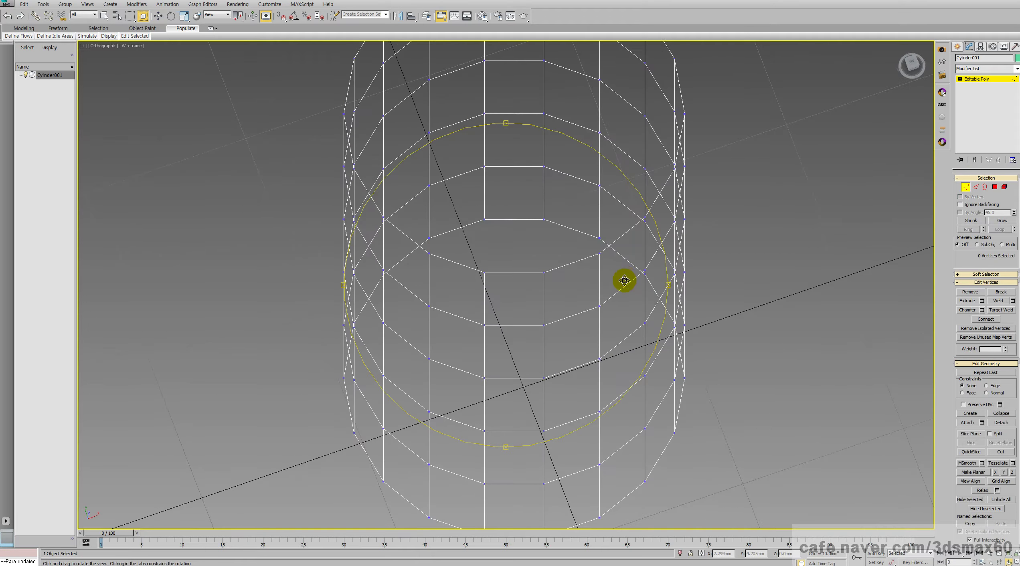
key("F3")
key("p")
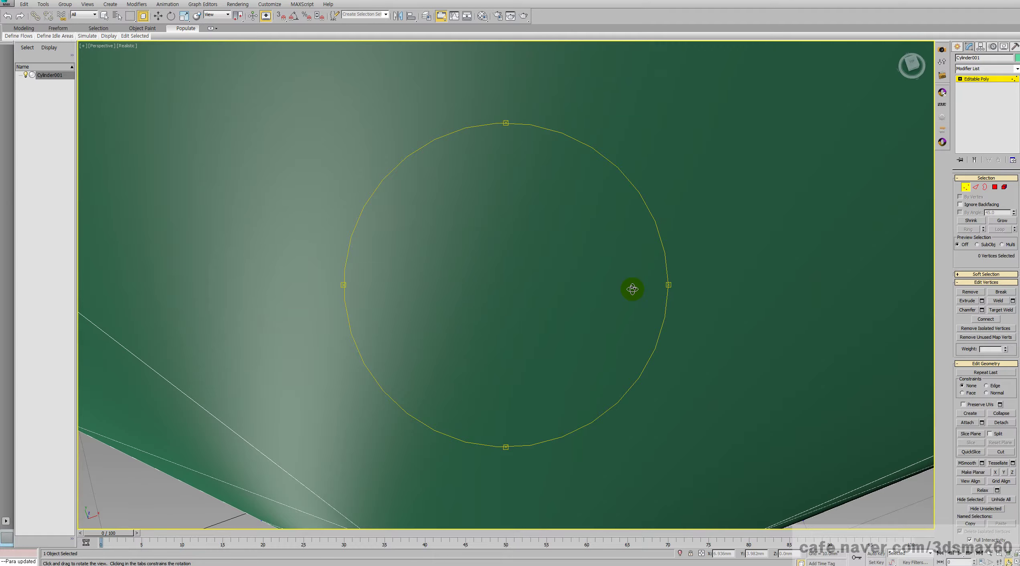
key("z")
key("w")
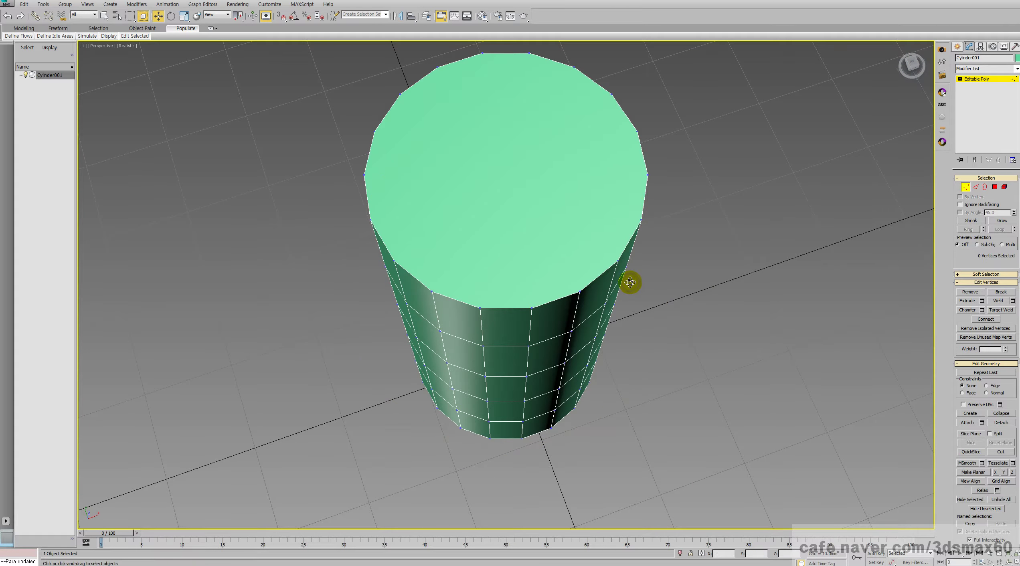
In edge mode, cut straight across the middle of the cylinder's top cap between two opposite vertices
key("t")
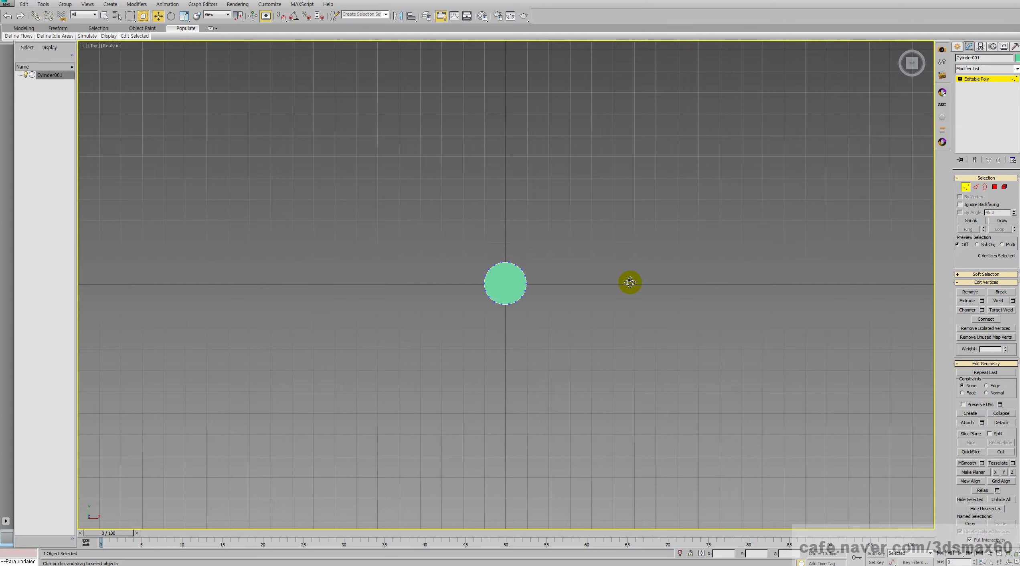
scroll(529, 285, "up", 6)
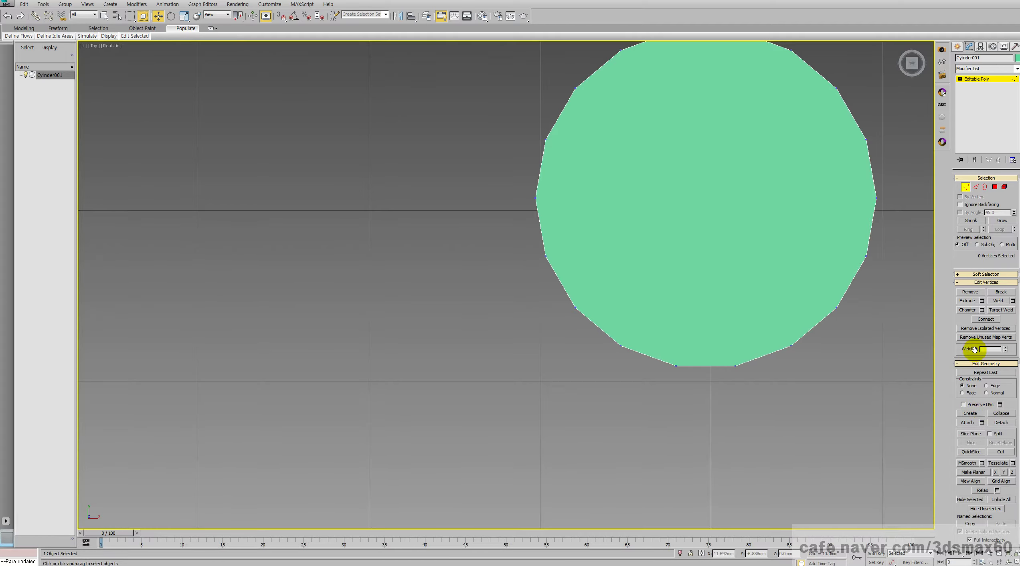
left_click(975, 187)
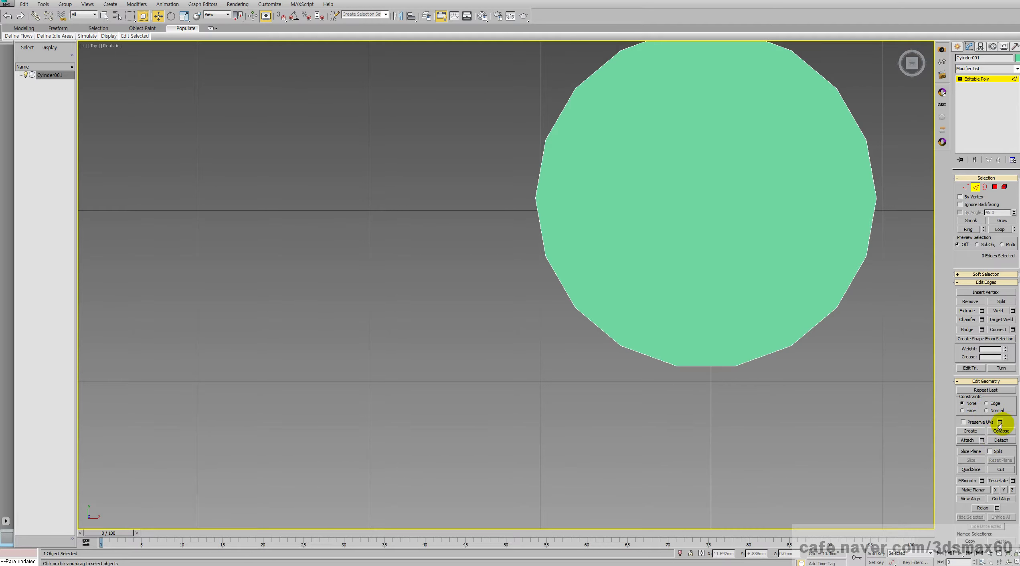
left_click(1002, 469)
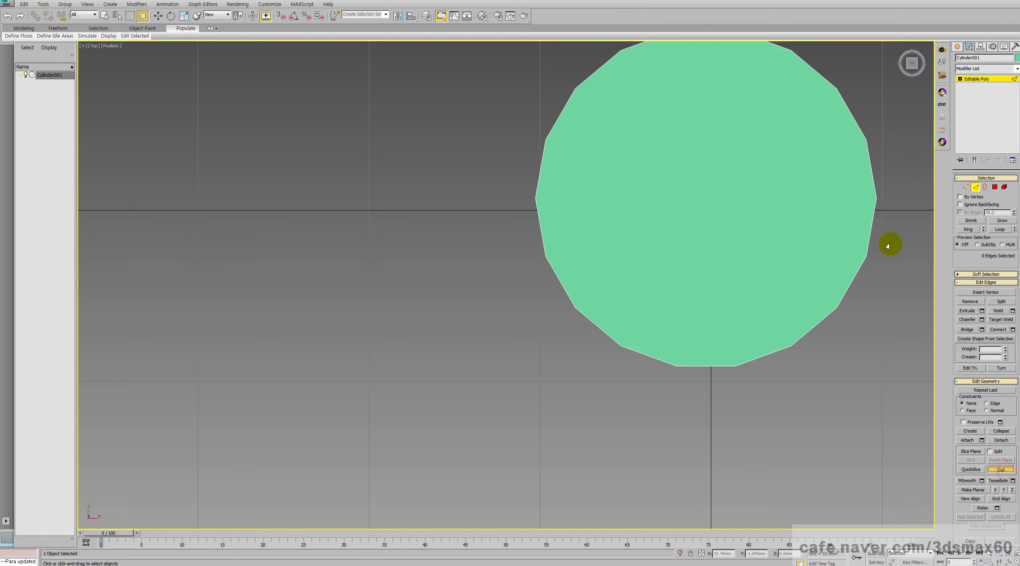
left_click(877, 199)
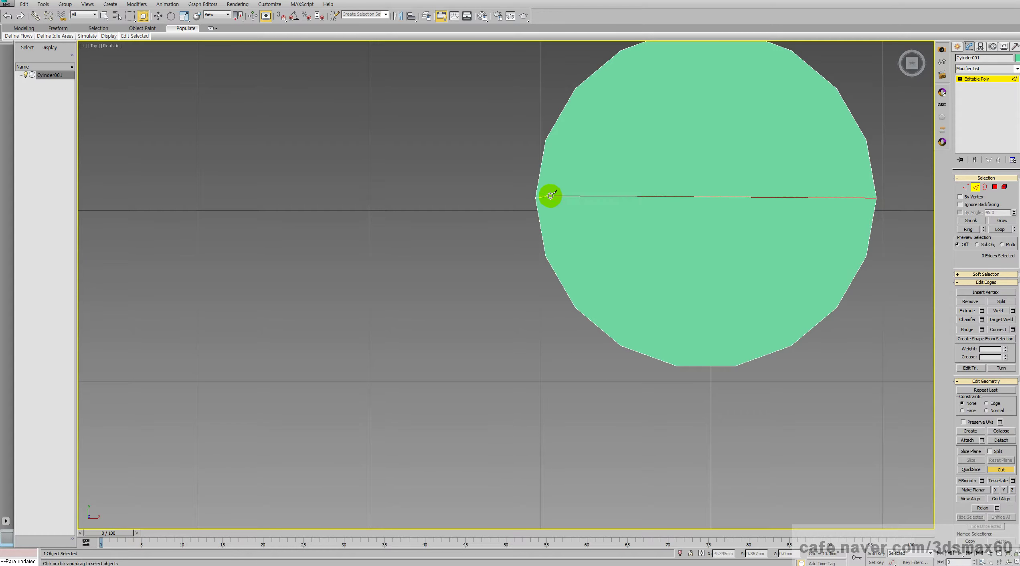
left_click(536, 199)
right_click(554, 209)
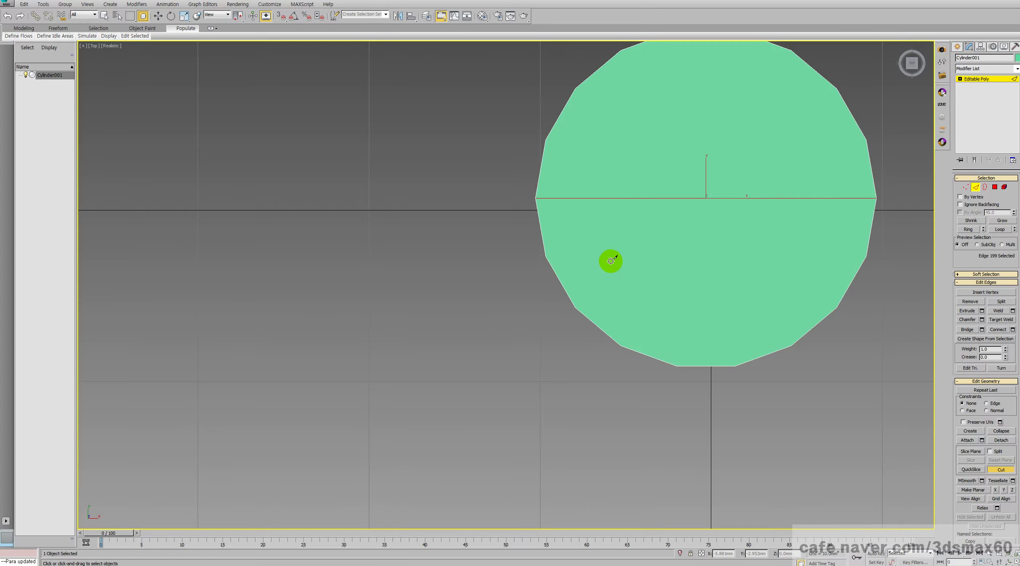
View the cylinder from below and turn on snapping with only Vertex as the snap target
key("ctrl+r")
left_click_drag(602, 256, 612, 283)
scroll(612, 283, "up", 5)
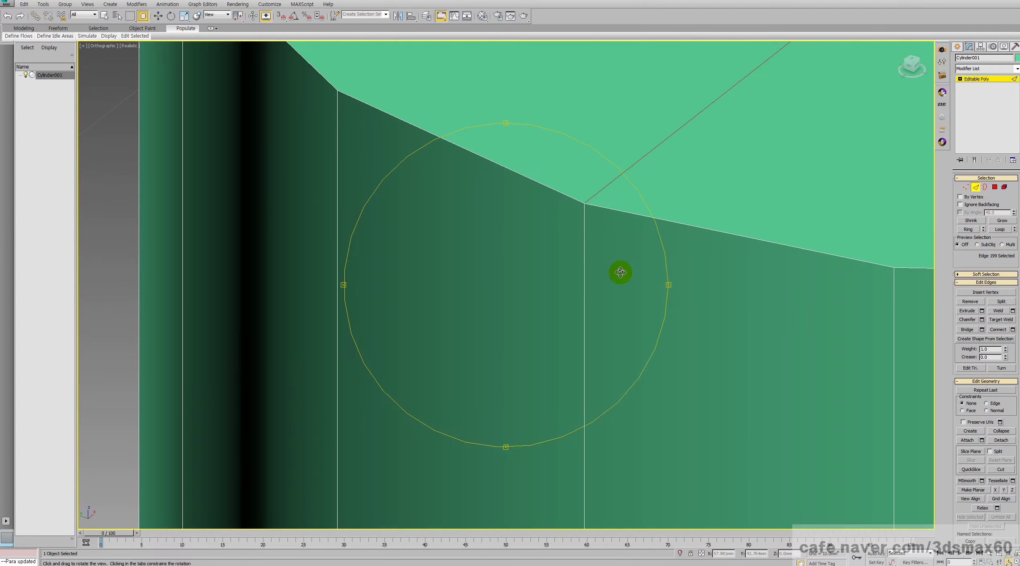
scroll(590, 215, "down", 5)
left_click_drag(592, 244, 583, 286)
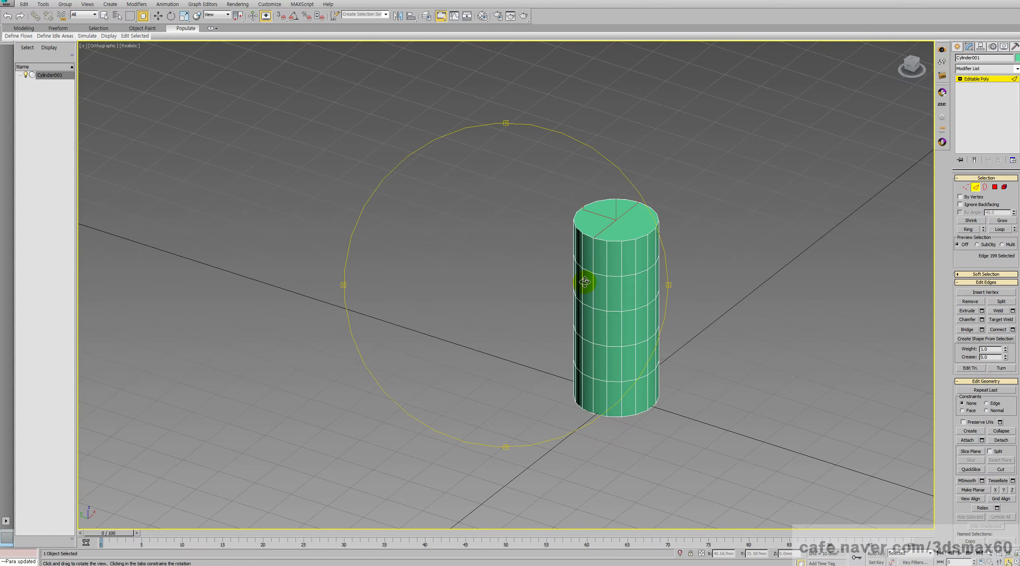
left_click_drag(589, 304, 613, 221)
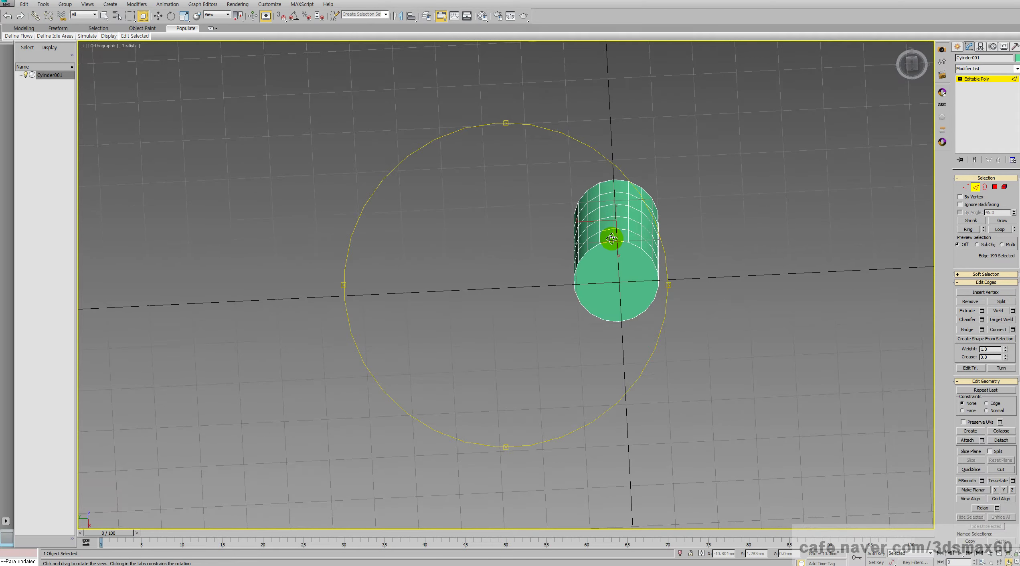
key("alt+c")
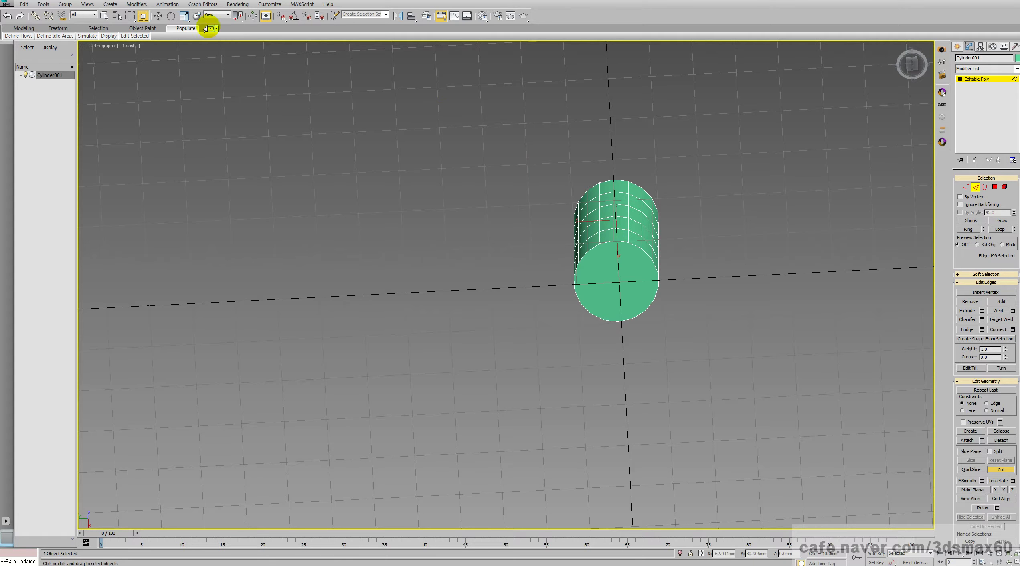
right_click(282, 17)
left_click(464, 283)
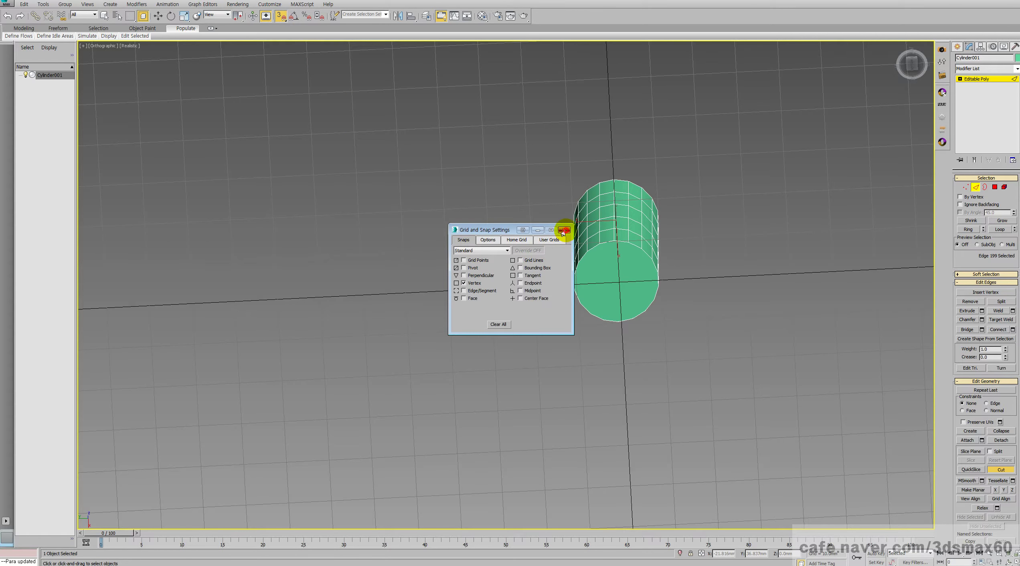
left_click(564, 230)
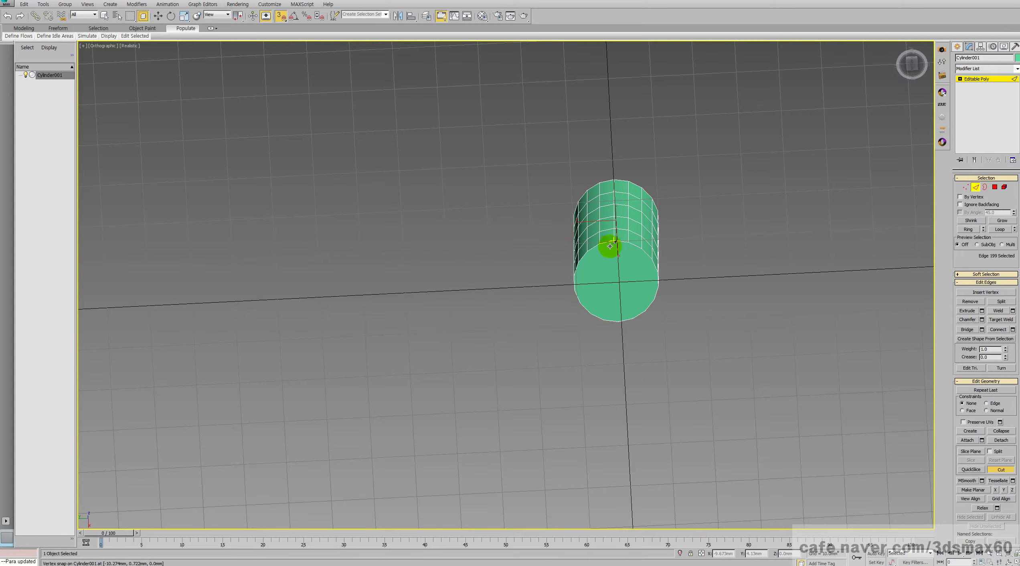
Cut across the cylinder's bottom cap between two opposite vertices, in line with the cut on the top cap
left_click(621, 323)
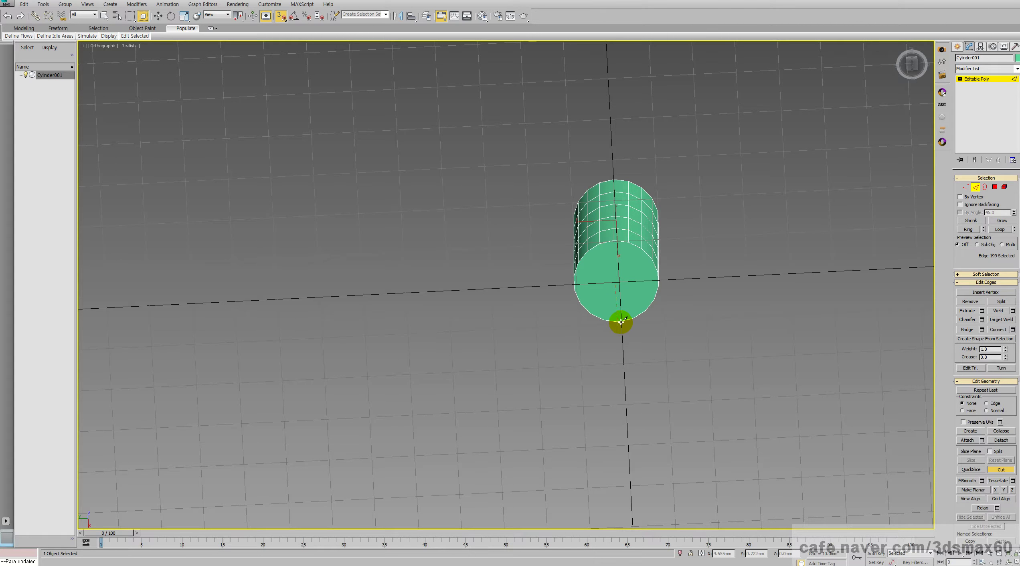
right_click(621, 323)
middle_click_drag(676, 287, 661, 296)
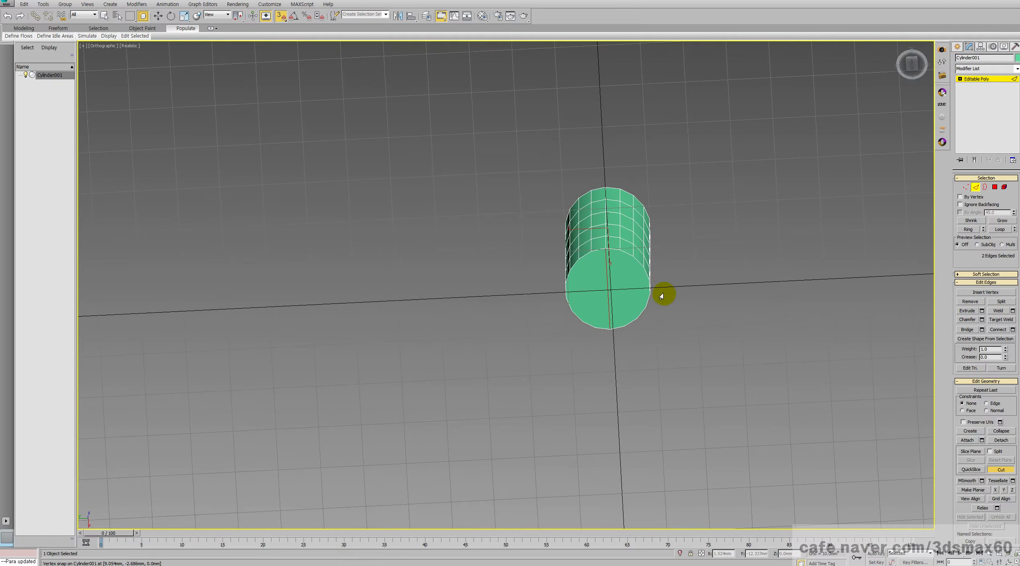
key("ctrl+r")
left_click_drag(608, 308, 608, 371)
In the top view, select all polygons on one side of the cut and delete that half of the cylinder
key("t")
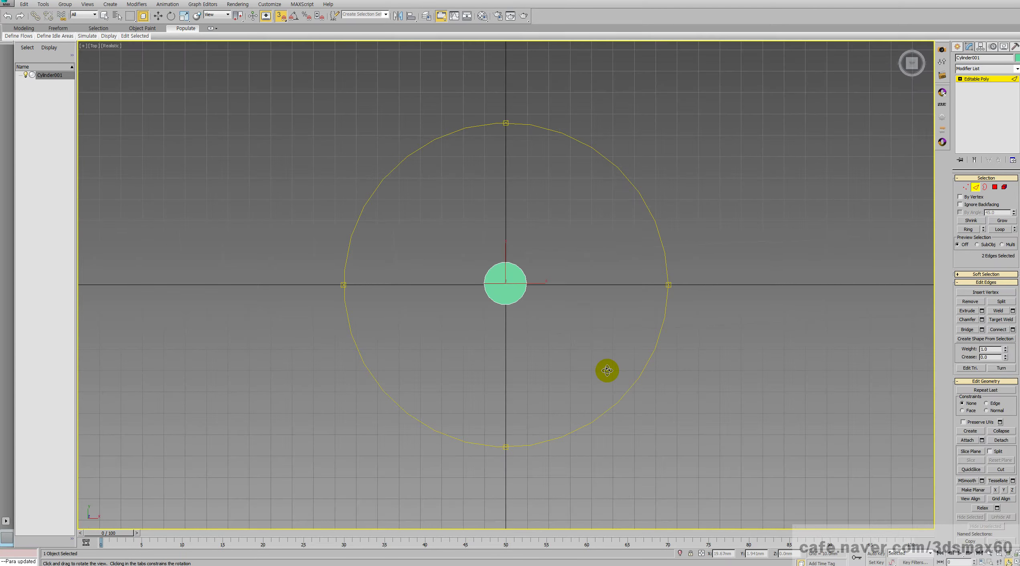
left_click(993, 189)
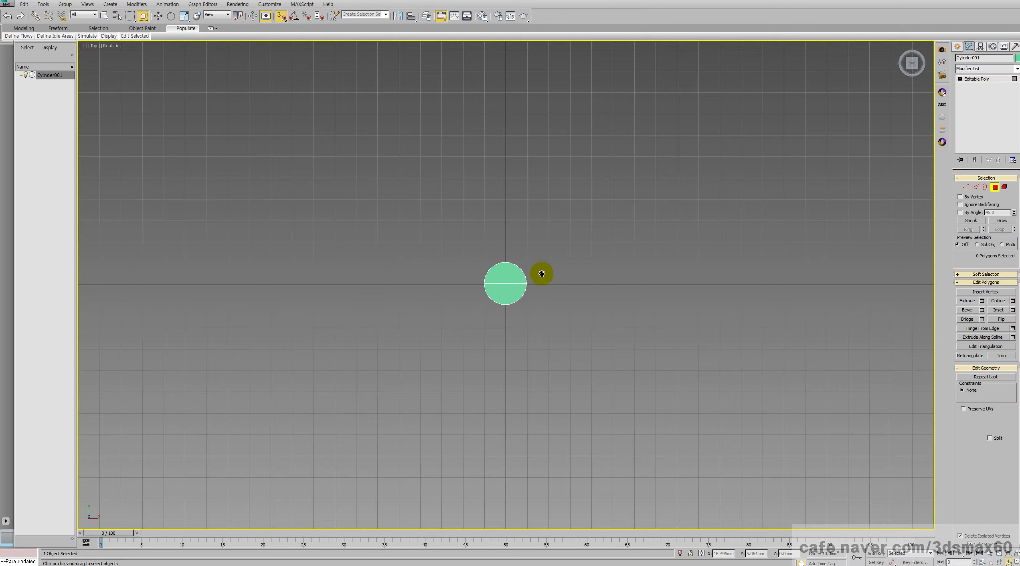
key("alt+c")
middle_click_drag(543, 275, 549, 210)
scroll(549, 210, "up", 5)
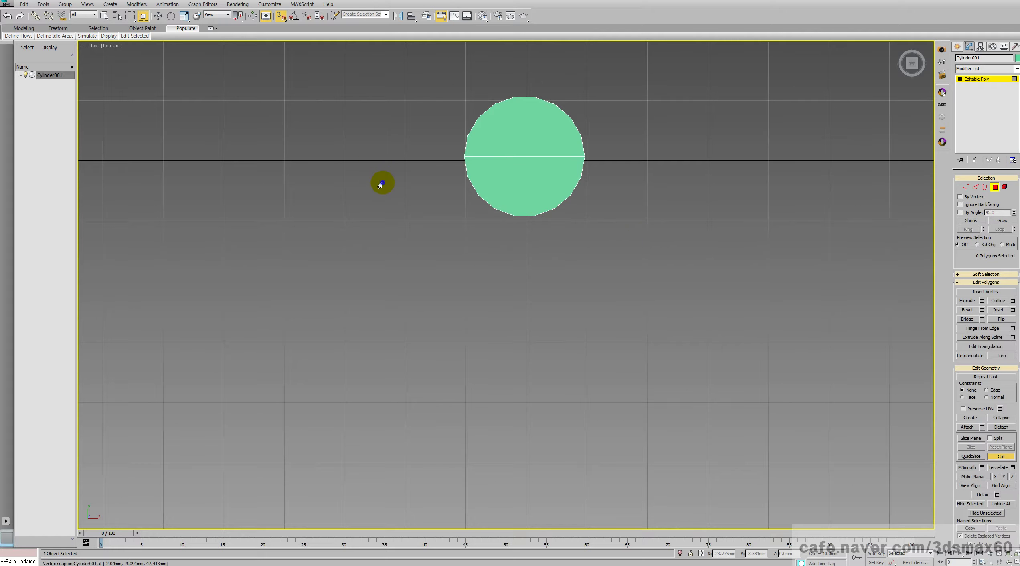
left_click(1001, 456)
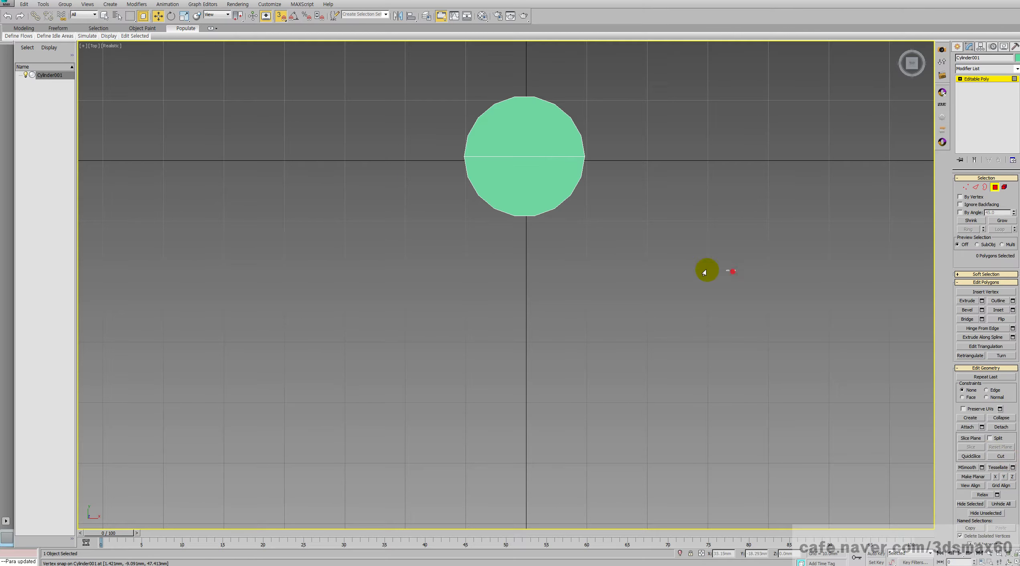
left_click_drag(735, 267, 410, 178)
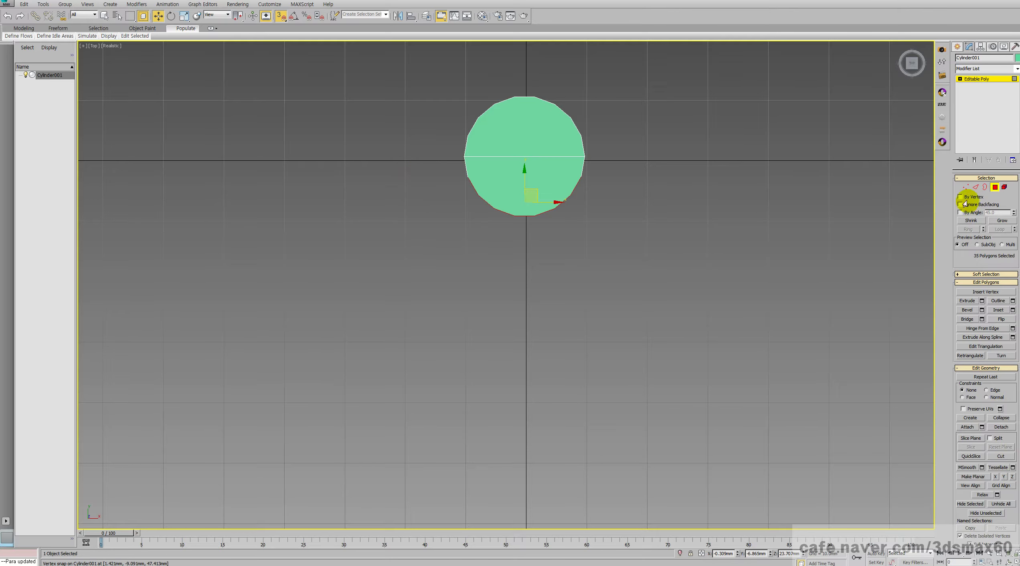
left_click_drag(651, 250, 416, 162)
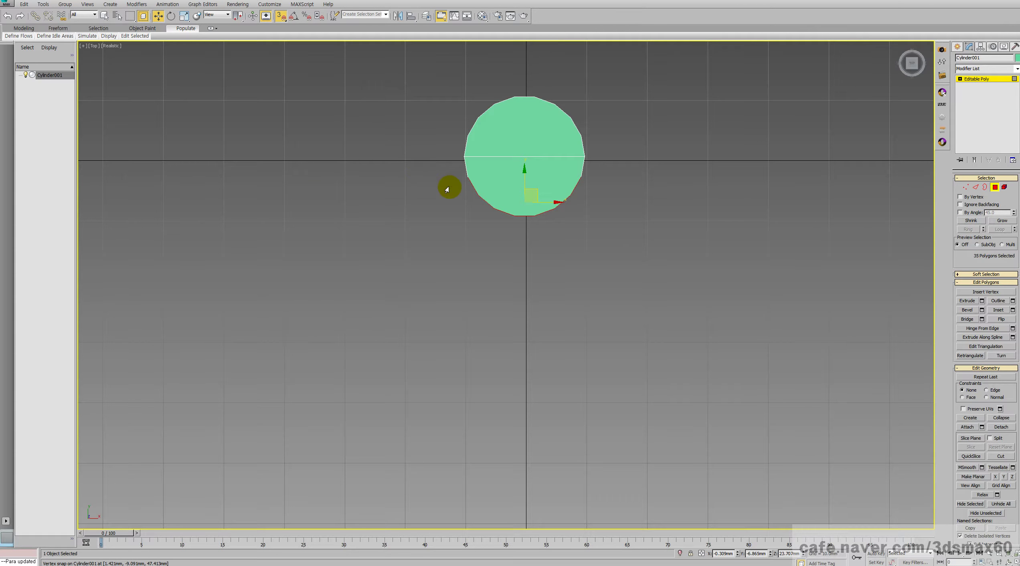
key("ctrl+r")
left_click_drag(475, 194, 543, 201)
right_click(543, 201)
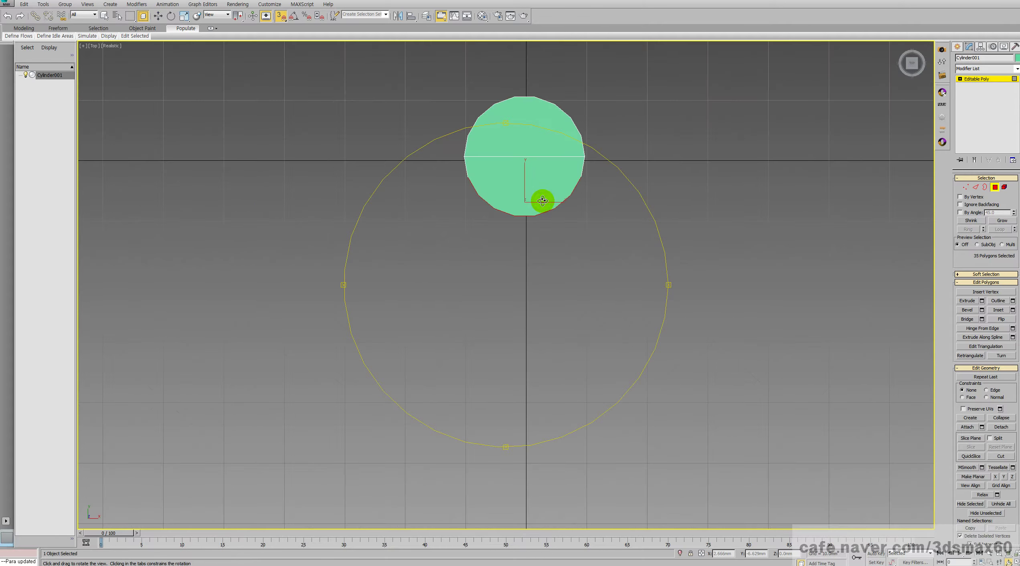
left_click(157, 16)
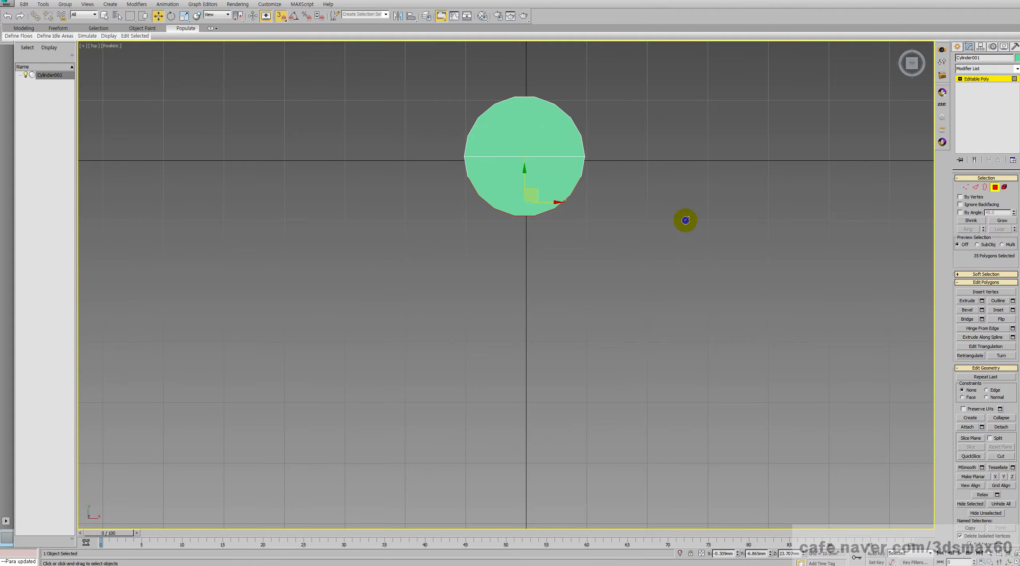
left_click_drag(618, 244, 526, 341)
key("Delete")
In perspective, select the open border around the half cylinder's cut side and cap it
key("ctrl+r")
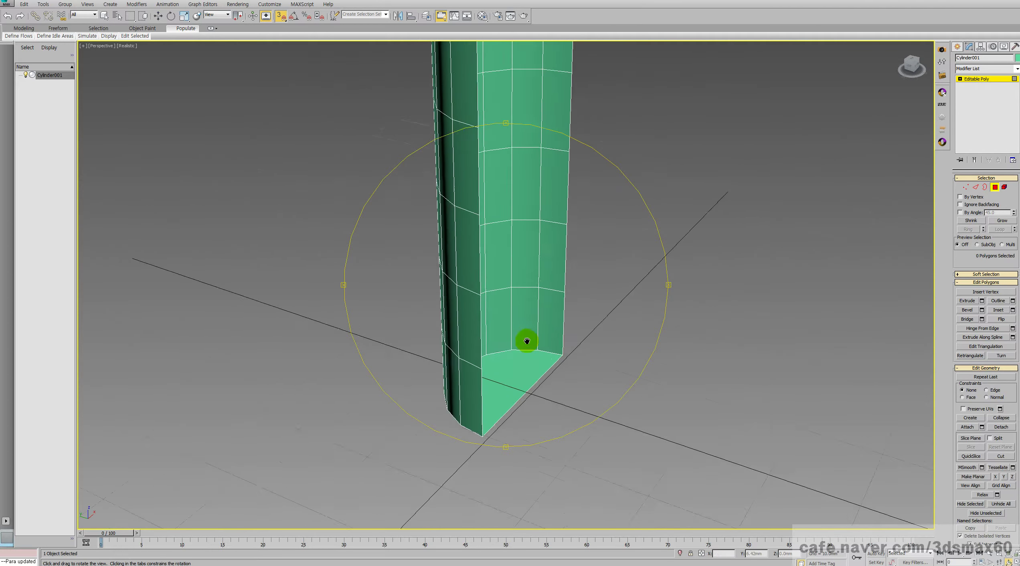
key("p")
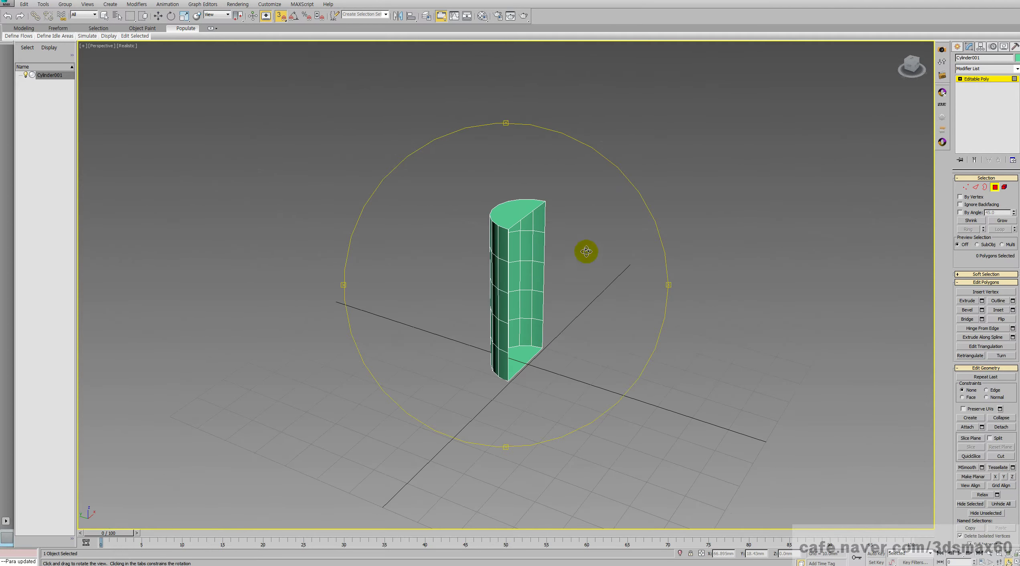
left_click(983, 188)
key("w")
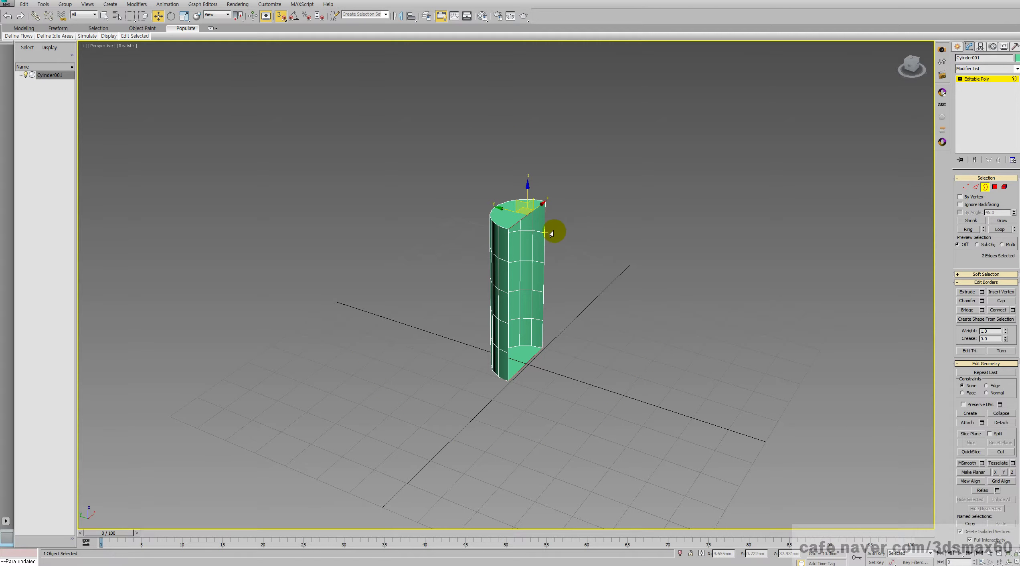
left_click(542, 224)
middle_click_drag(530, 266, 587, 237)
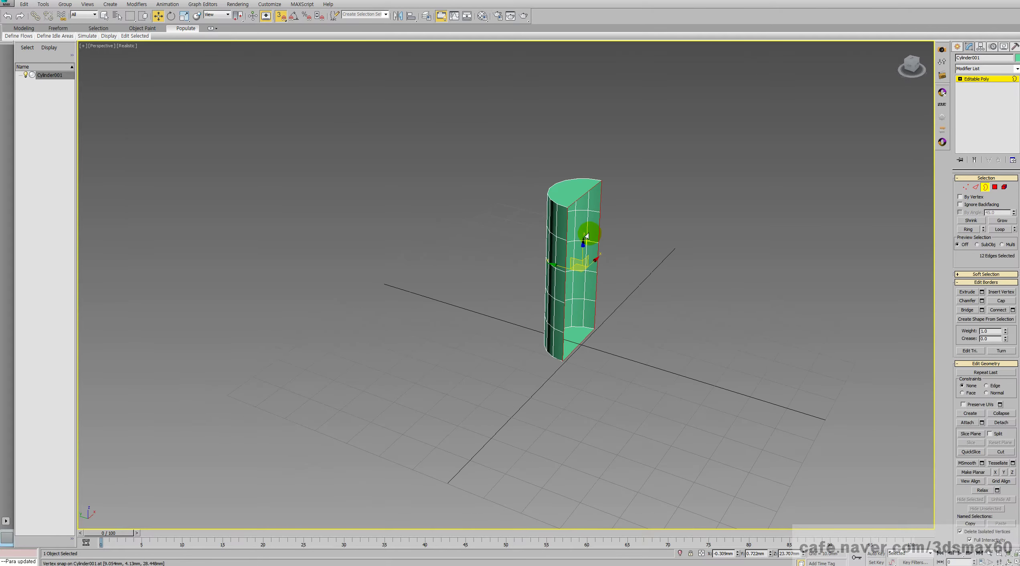
scroll(586, 237, "up", 5)
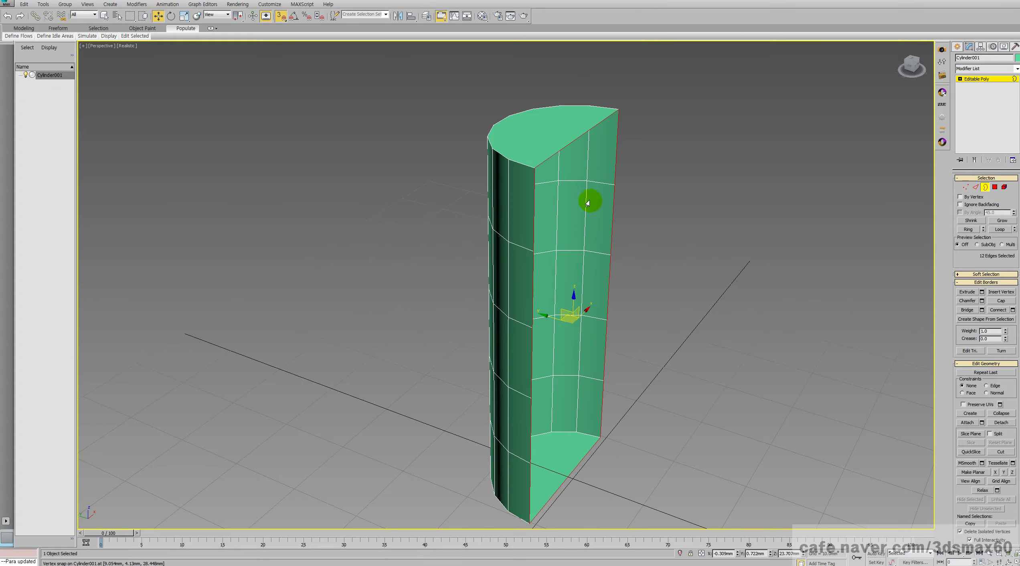
left_click(994, 301)
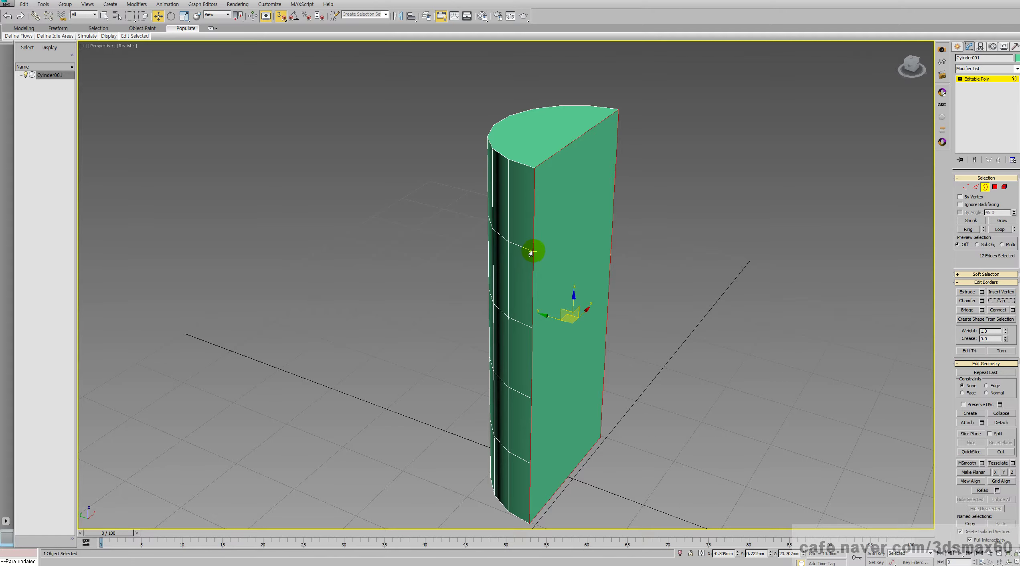
scroll(530, 257, "down", 5)
scroll(532, 252, "up", 4)
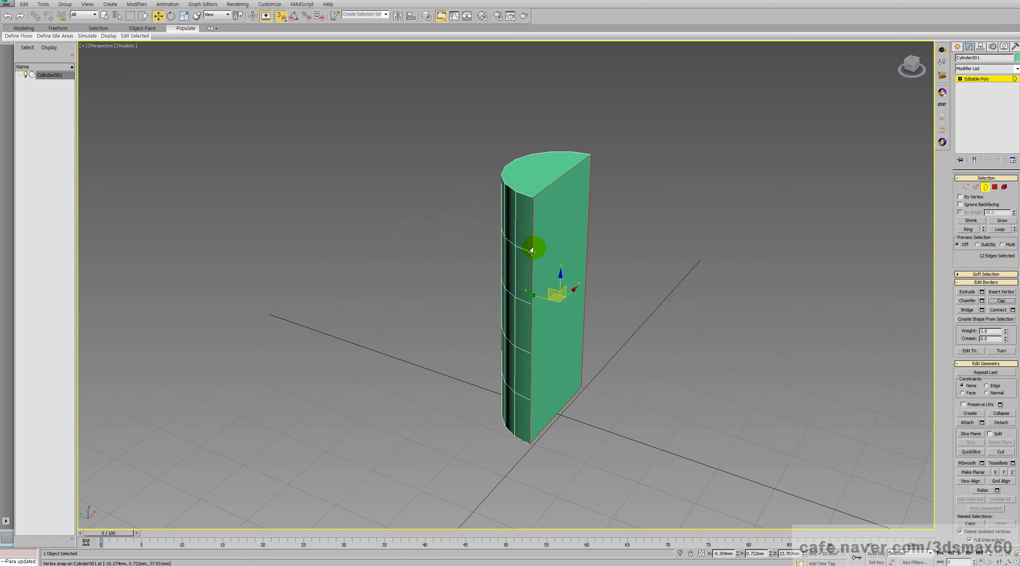
Start a new empty scene and close the missing DLLs dialog
key("ctrl+n")
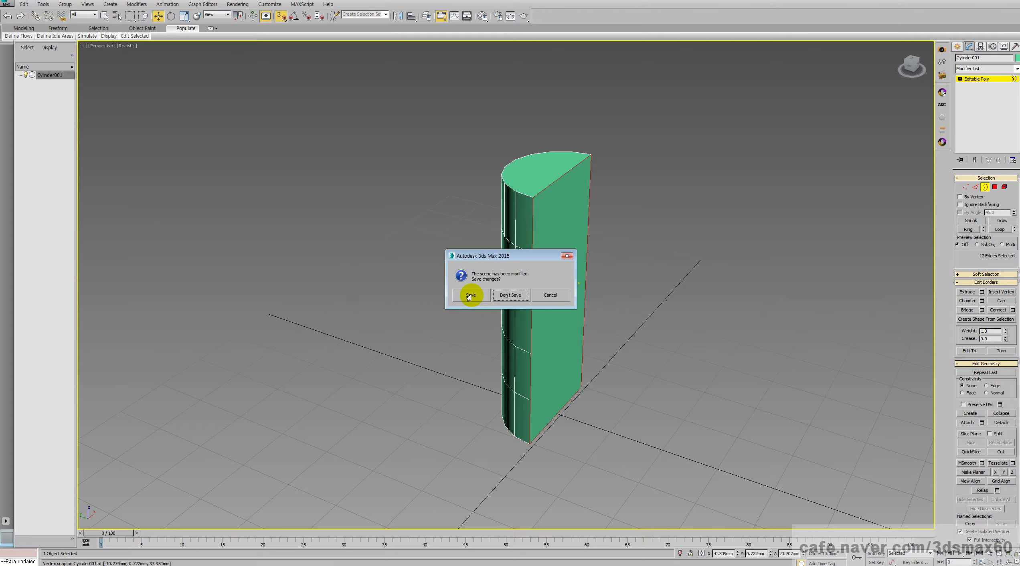
left_click(470, 296)
left_click(487, 296)
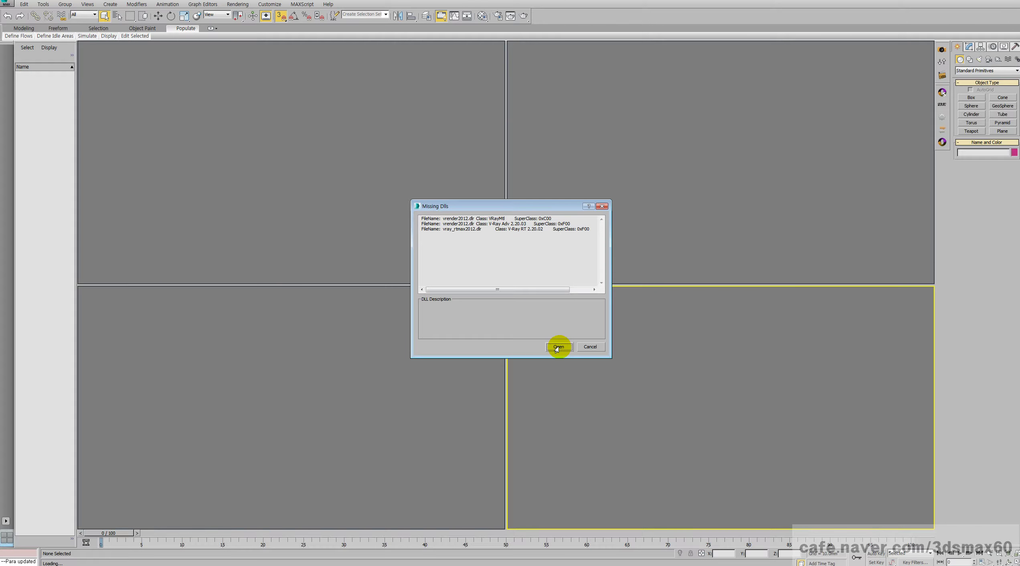
left_click(590, 347)
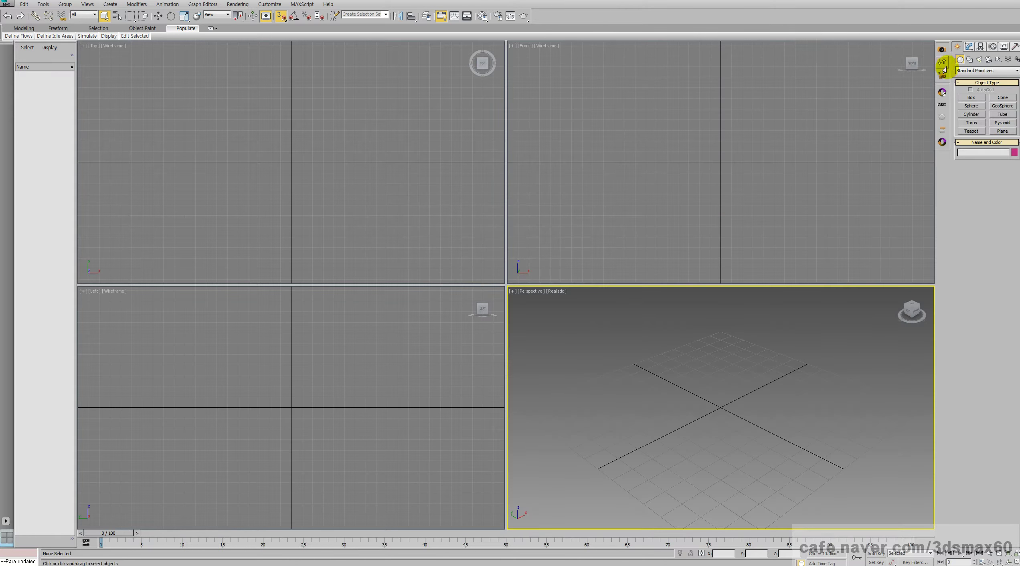
Create a cylinder of about 86 mm radius and 180 mm height centred on the origin in the top viewport
left_click(972, 114)
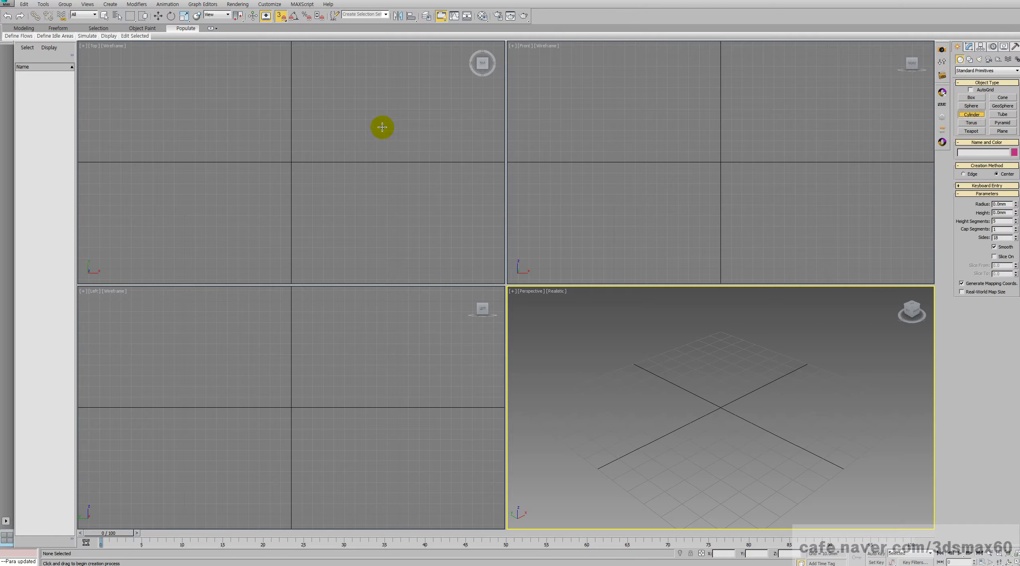
left_click_drag(289, 161, 314, 253)
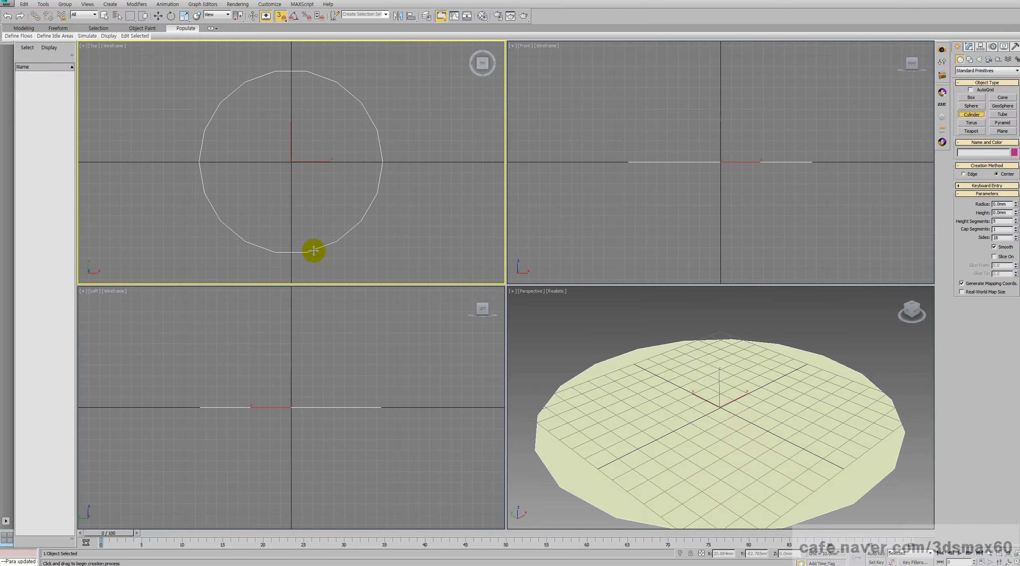
left_click(326, 55)
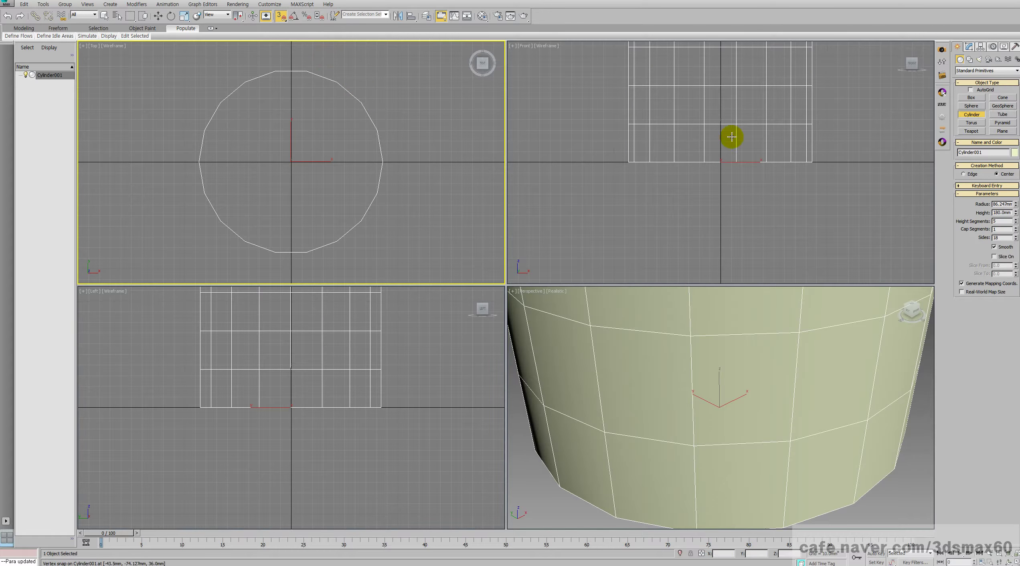
Move the cylinder exactly onto the origin by setting its X and Y position to 0 mm
scroll(729, 143, "down", 5)
right_click(439, 164)
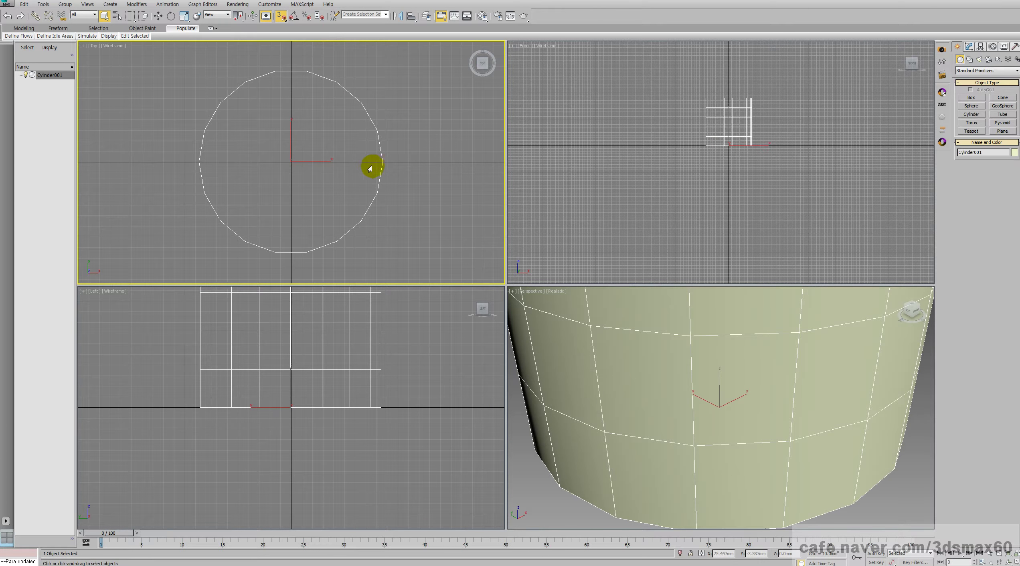
key("alt+w")
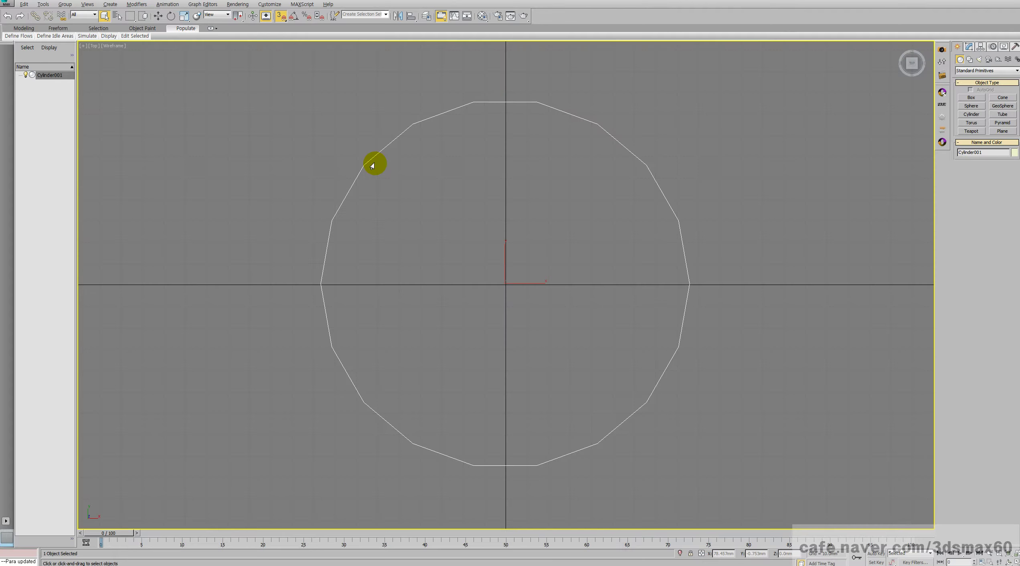
right_click(428, 234)
left_click(445, 241)
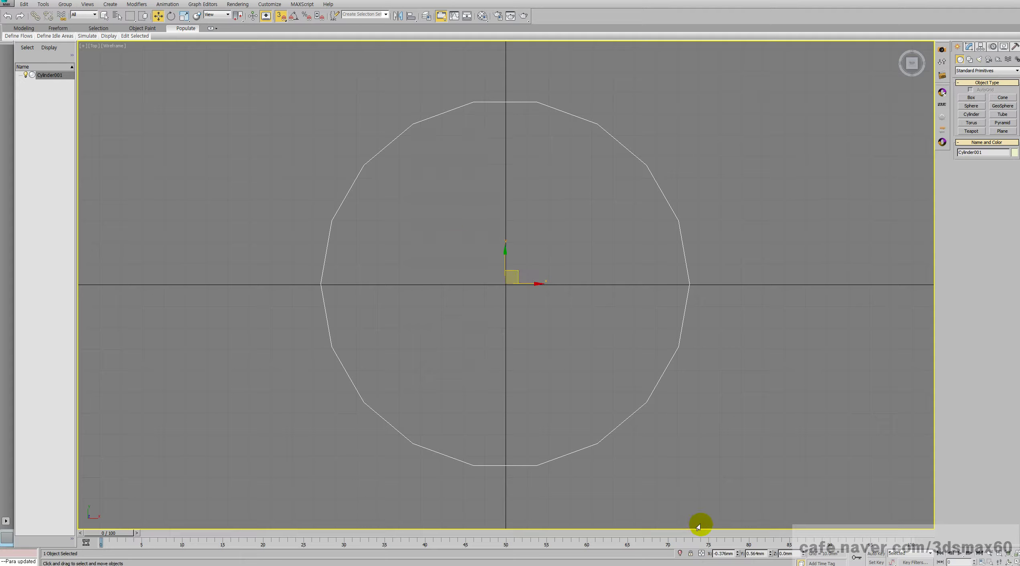
double_click(764, 554)
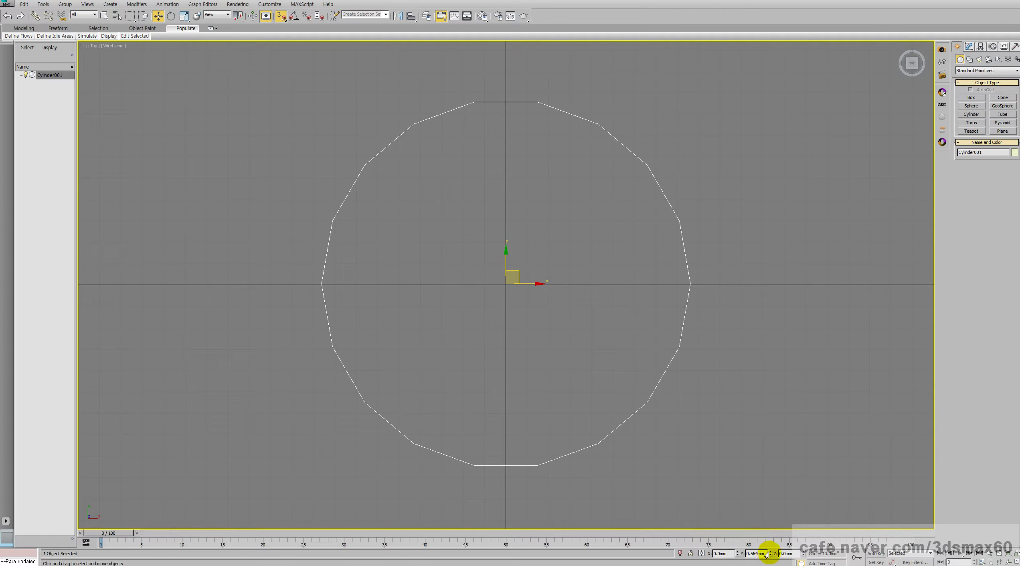
right_click(770, 554)
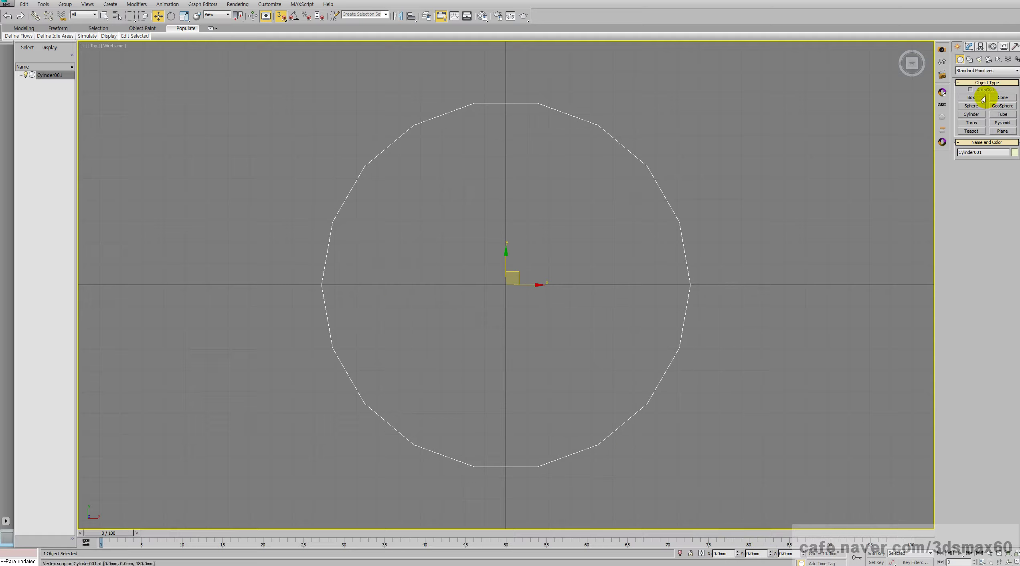
In the top view, create a box about 300 mm wide, 197 mm long and 180 mm high, its upper edge snapped to the cylinder's centre line
scroll(779, 136, "down", 3)
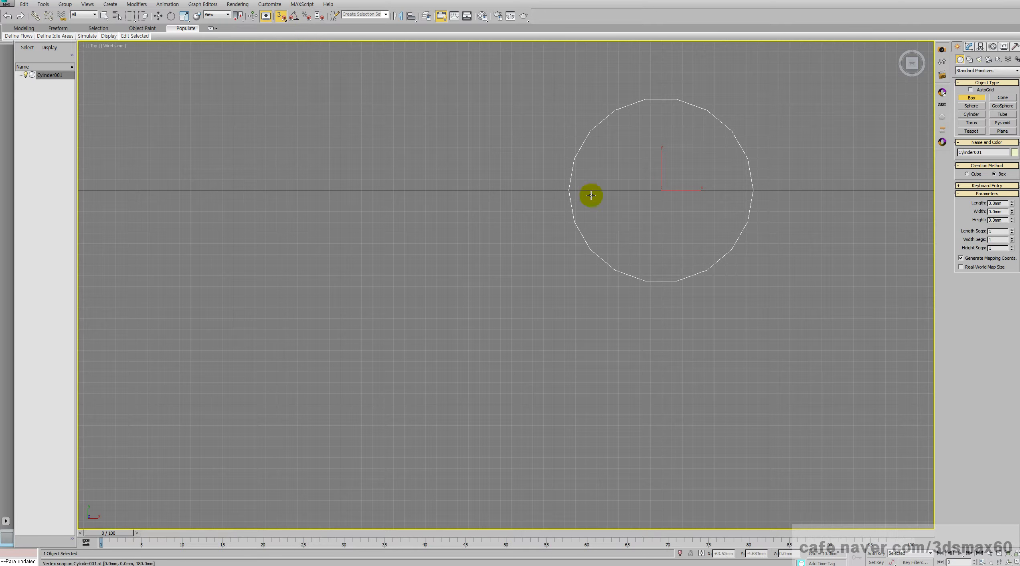
left_click_drag(569, 190, 888, 402)
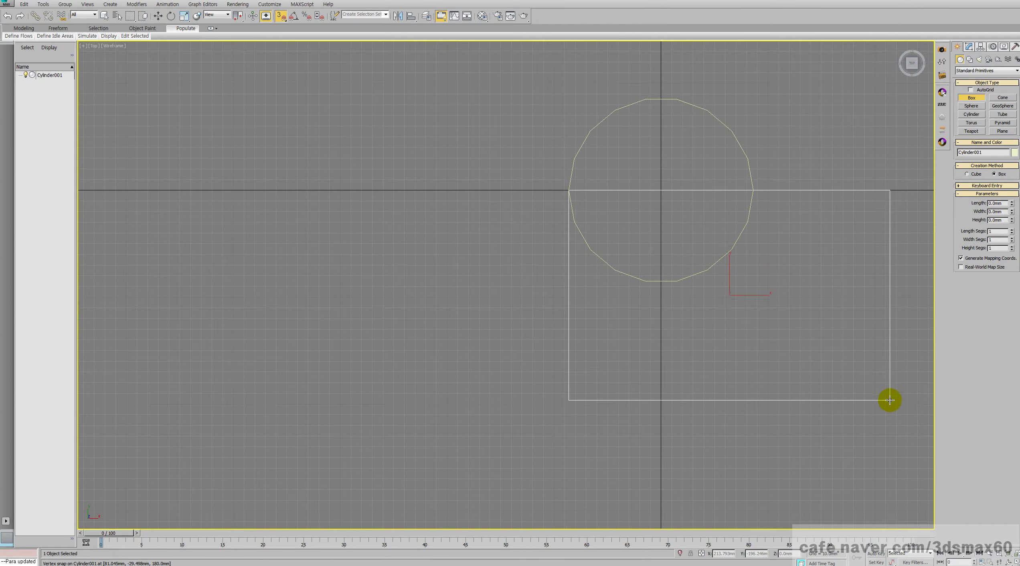
left_click(854, 292)
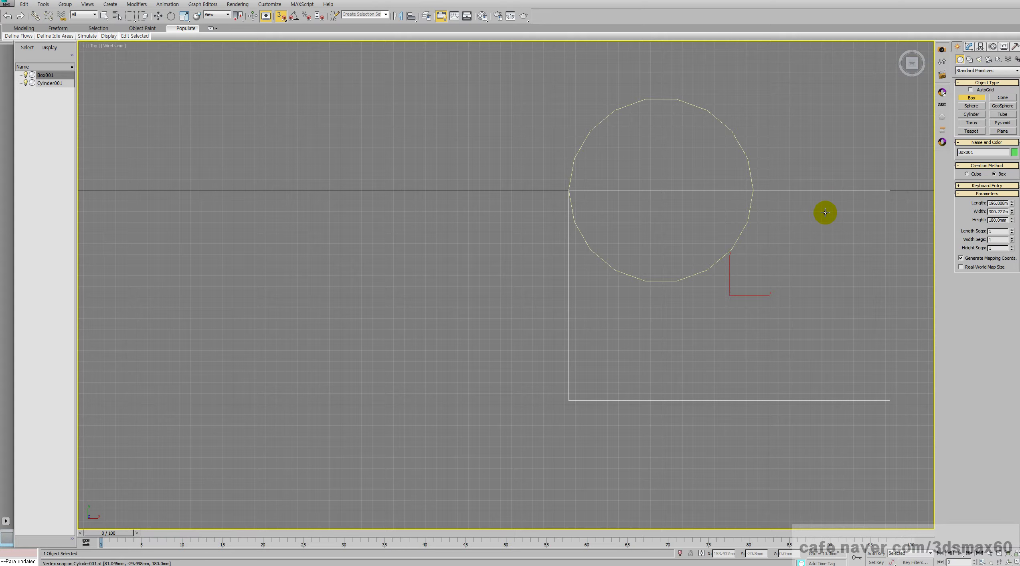
Switch to an angled view of both objects and increase the box's height to about 443 mm
key("ctrl+r")
left_click_drag(539, 351, 526, 305)
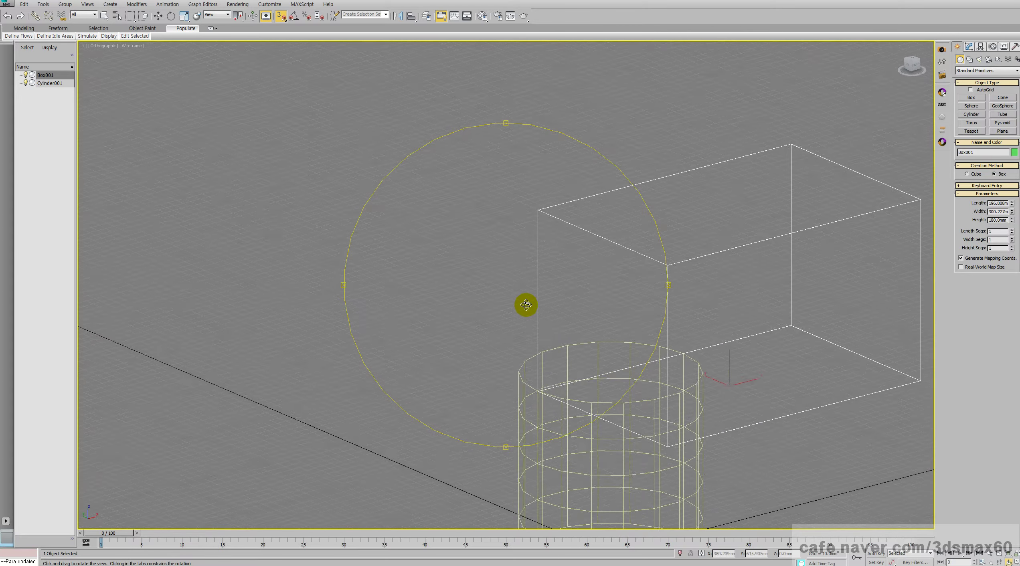
scroll(526, 305, "down", 8)
right_click(582, 339)
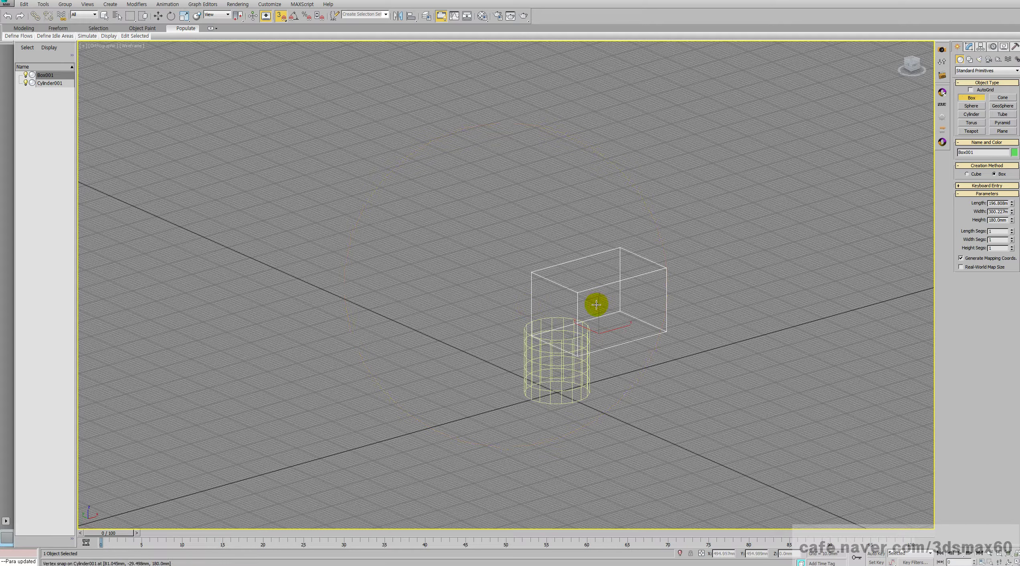
scroll(596, 305, "up", 5)
key("w")
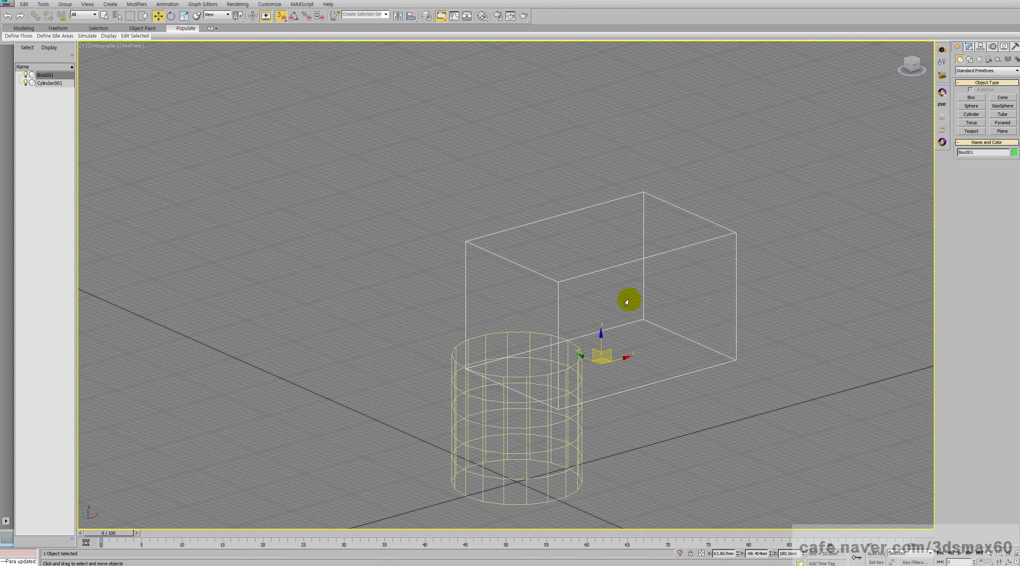
left_click(973, 48)
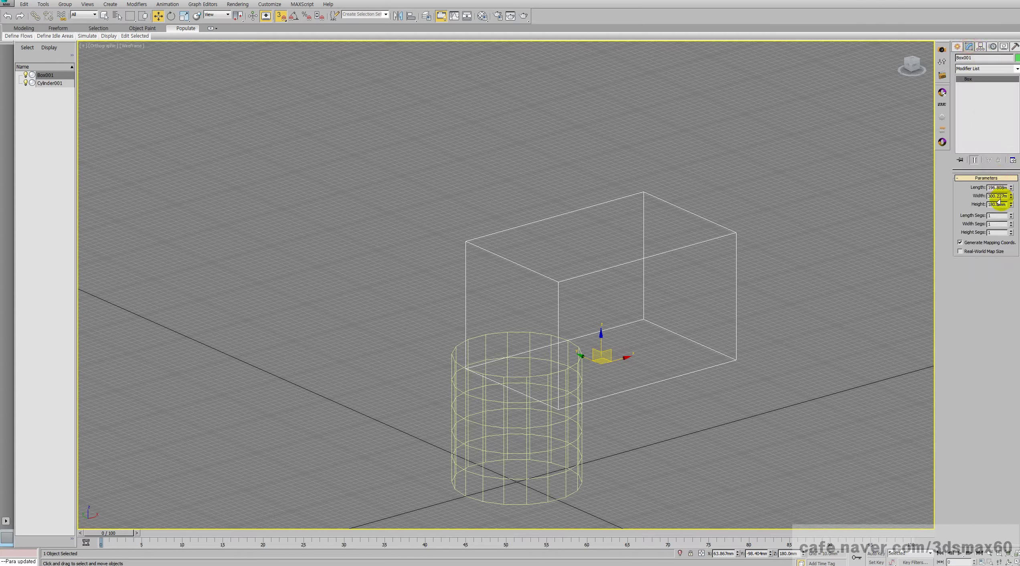
left_click_drag(1010, 205, 1007, 146)
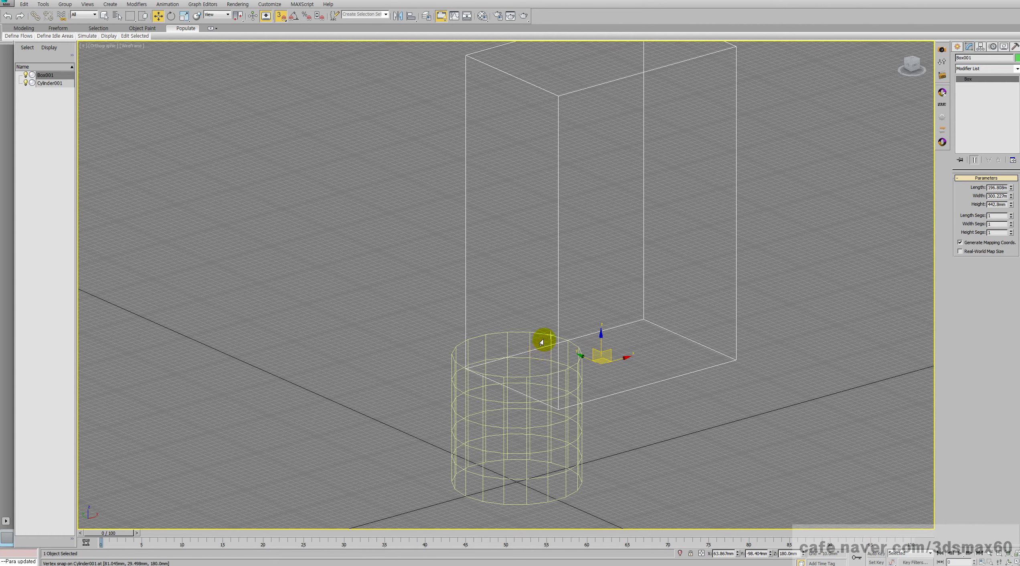
scroll(567, 263, "down", 3)
left_click_drag(588, 249, 585, 355)
right_click(585, 356)
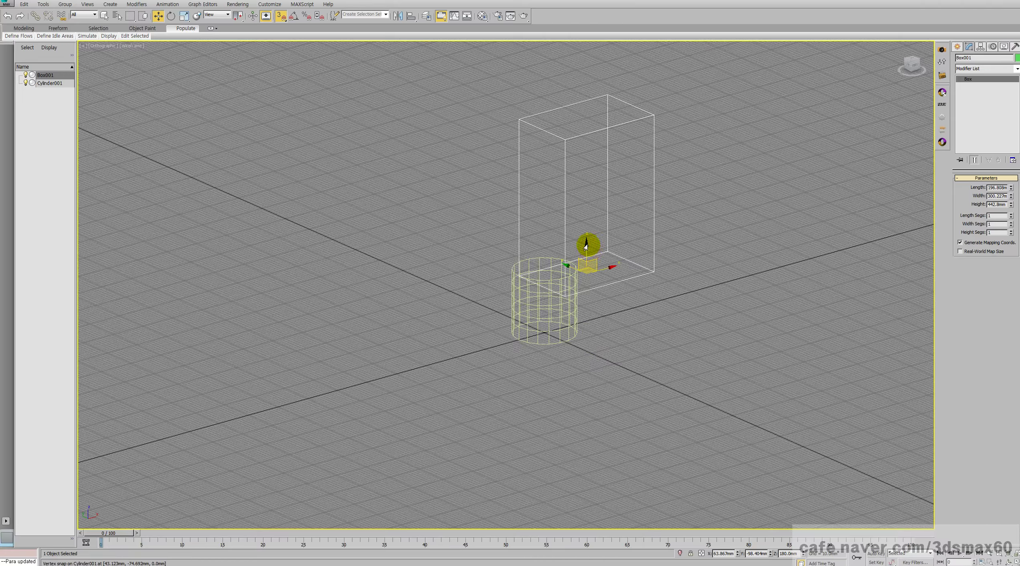
Enlarge the move gizmo and keep the box selected for moving
scroll(590, 261, "up", 3)
left_click(646, 392)
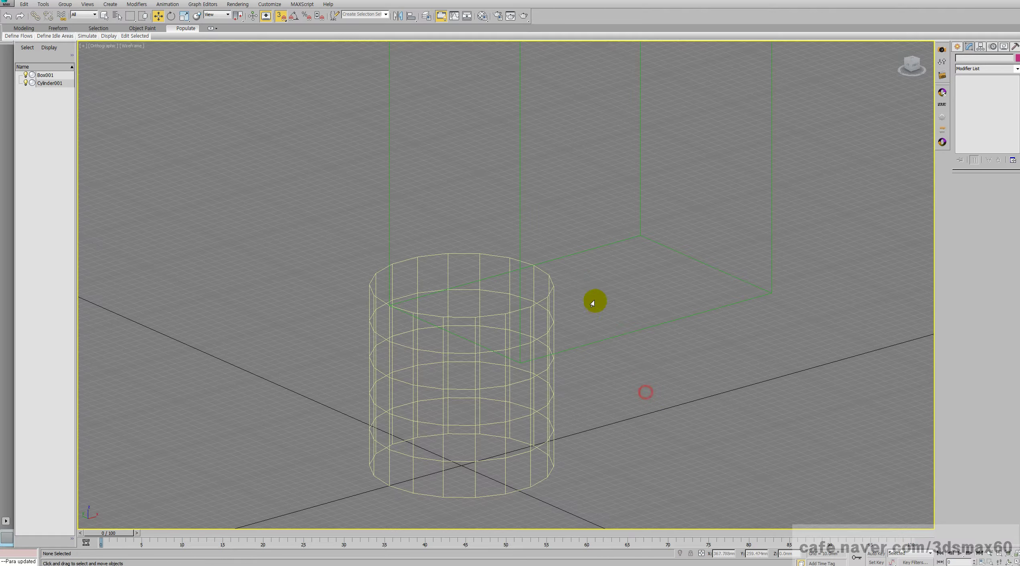
left_click(609, 371)
key("ctrl+z")
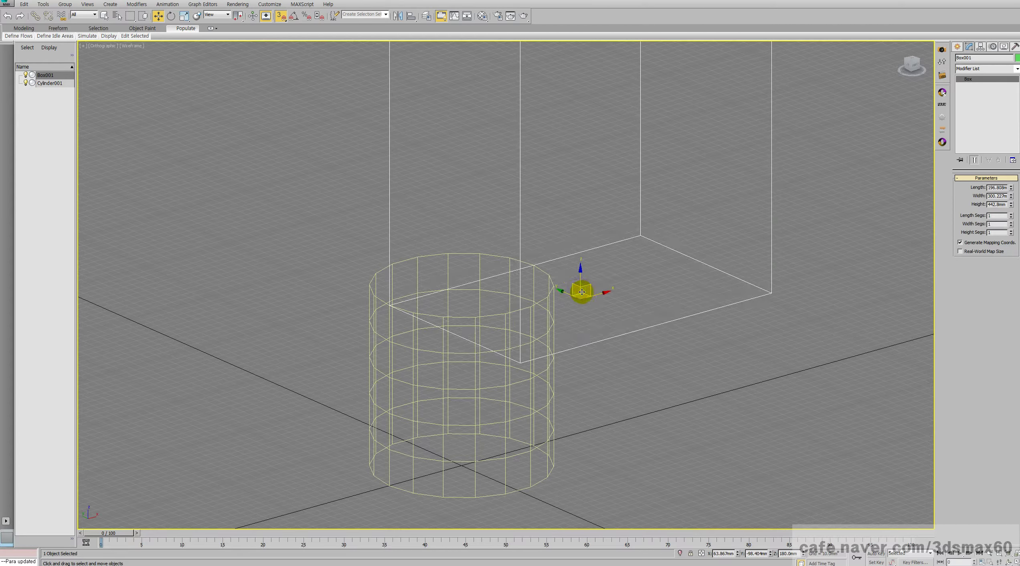
key("x")
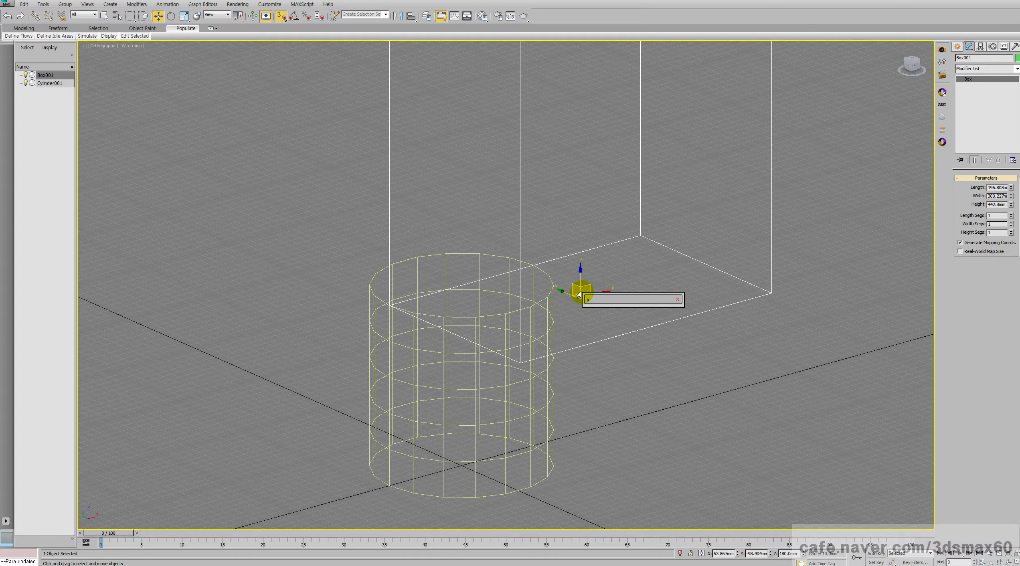
key("Escape")
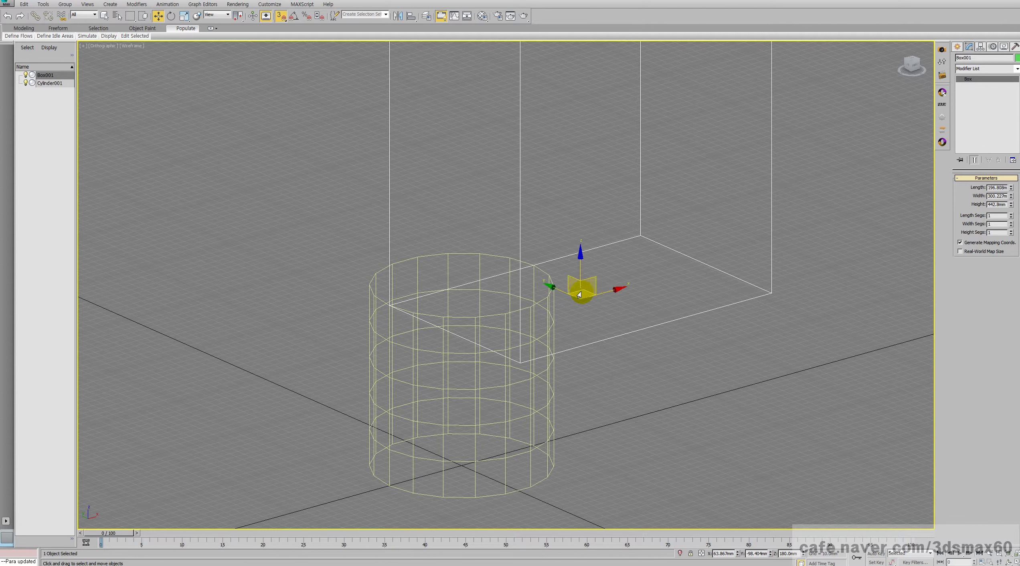
left_click(624, 377)
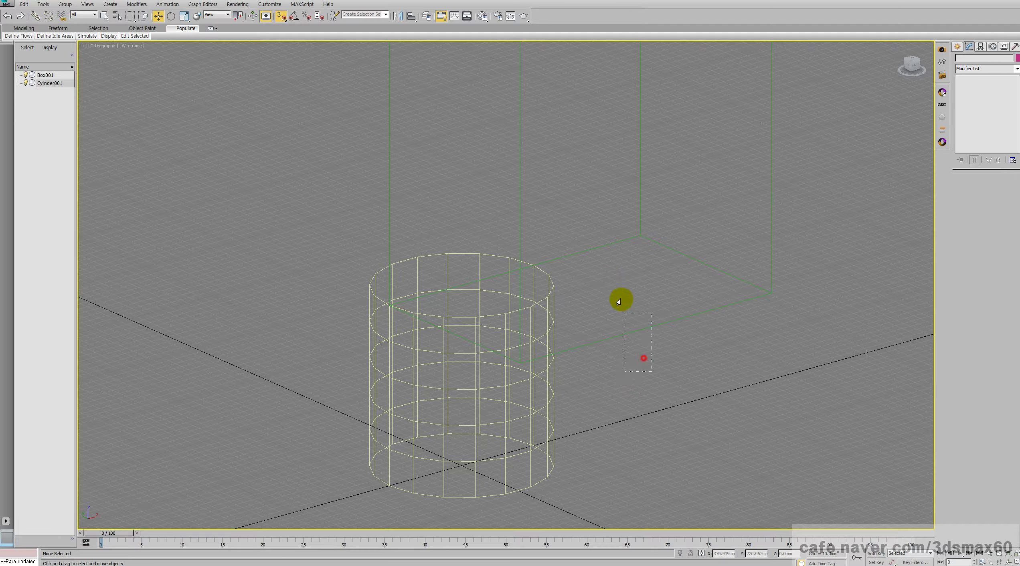
left_click(610, 246)
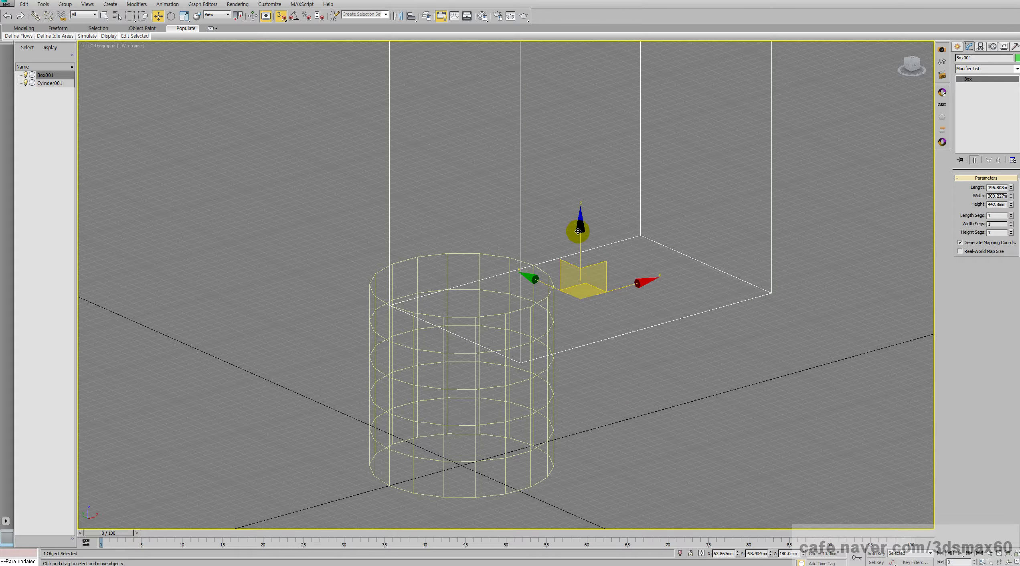
In the front view, enable axis constraints for snapping and move the box down to about 66 mm below the ground plane
key("f")
scroll(578, 232, "down", 5)
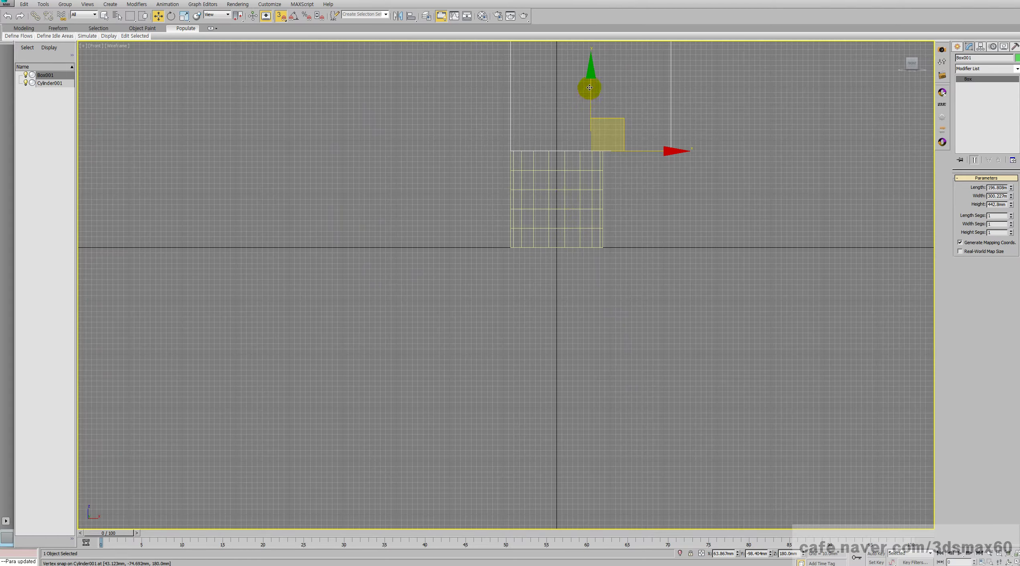
left_click_drag(590, 87, 591, 151)
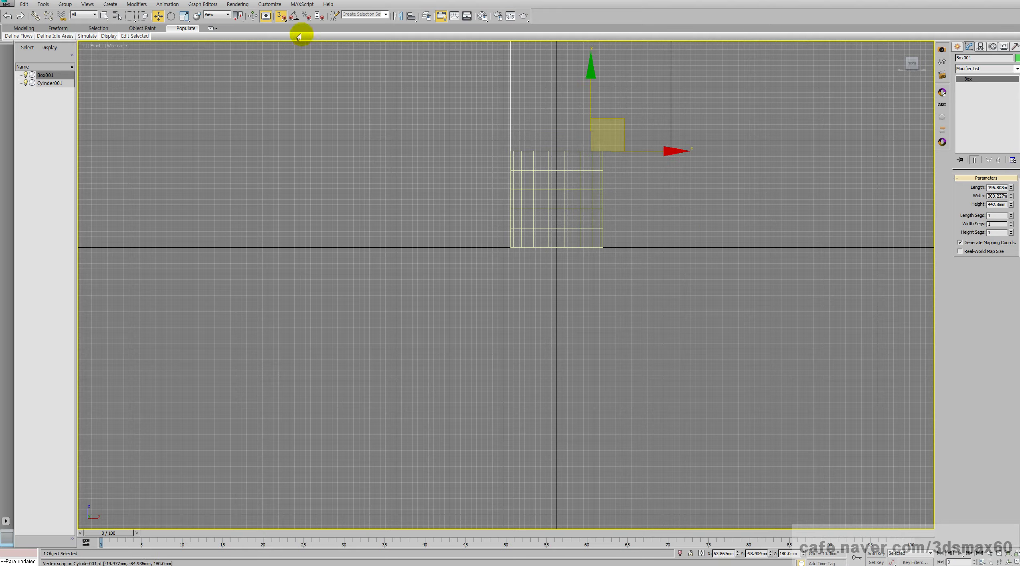
right_click(281, 16)
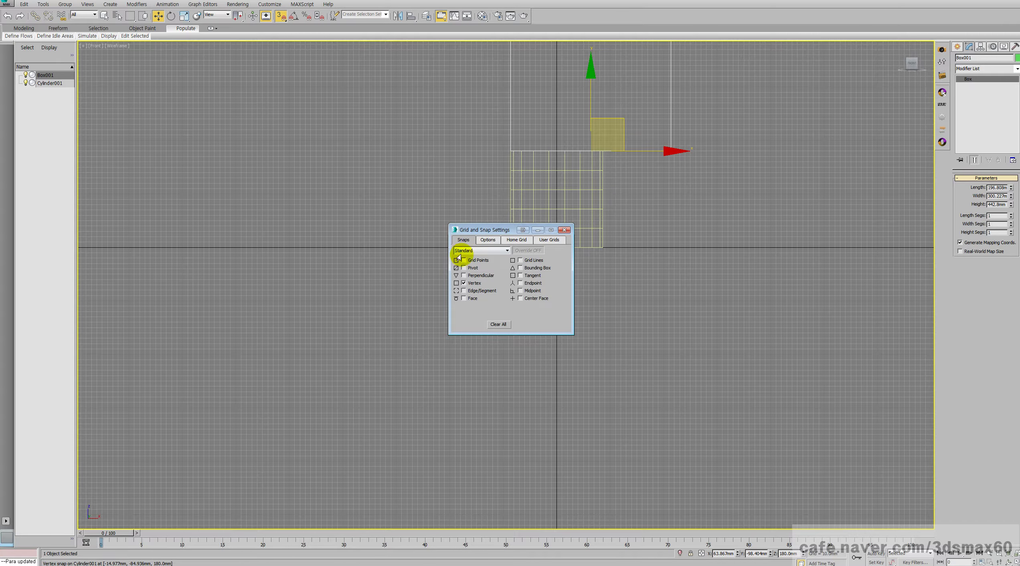
left_click(487, 240)
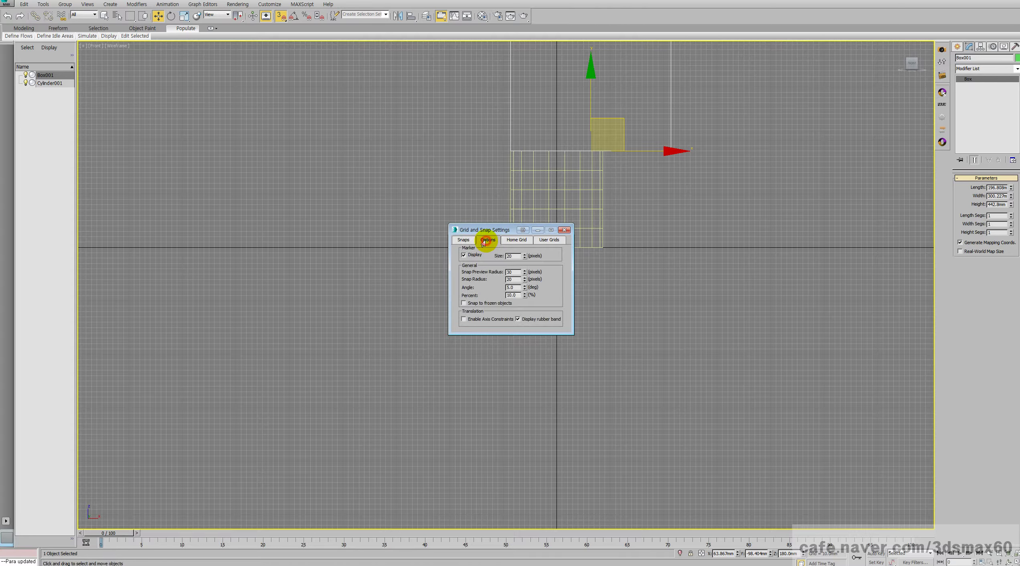
left_click(469, 319)
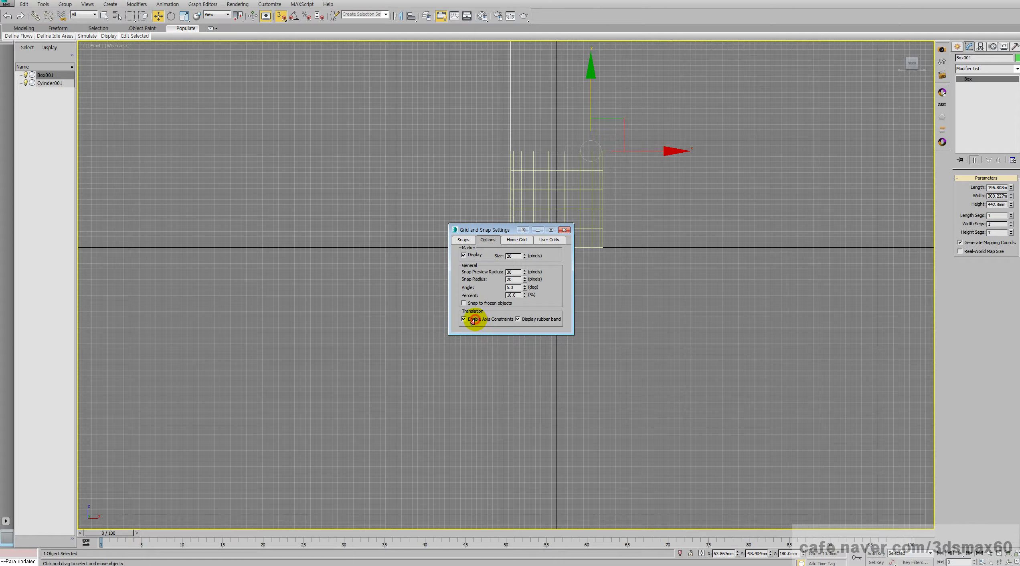
left_click_drag(591, 87, 588, 282)
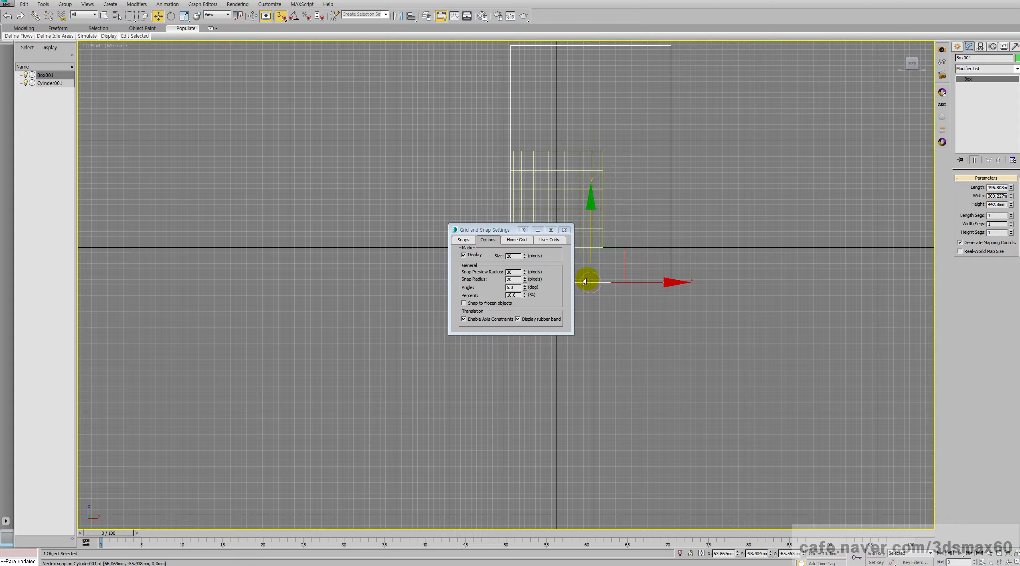
left_click(564, 230)
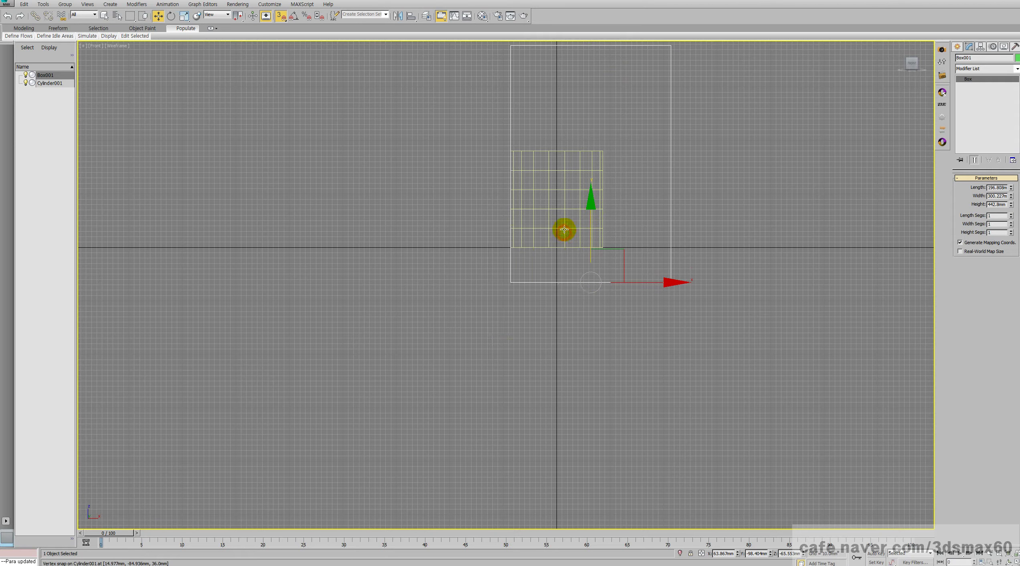
In the top view, move the box along X to about 15 mm so it overhangs the cylinder on both sides
key("t")
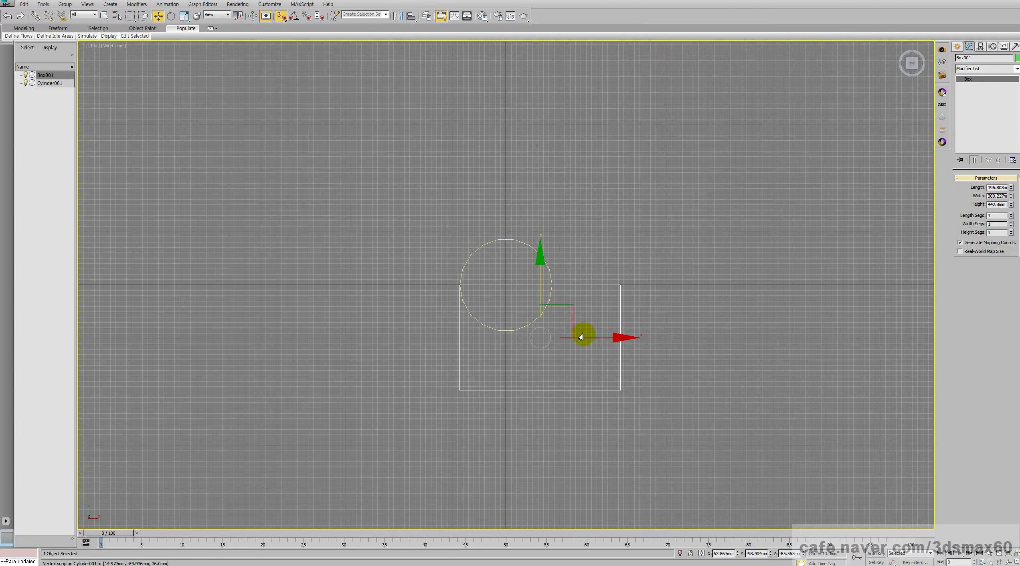
left_click_drag(587, 337, 509, 338)
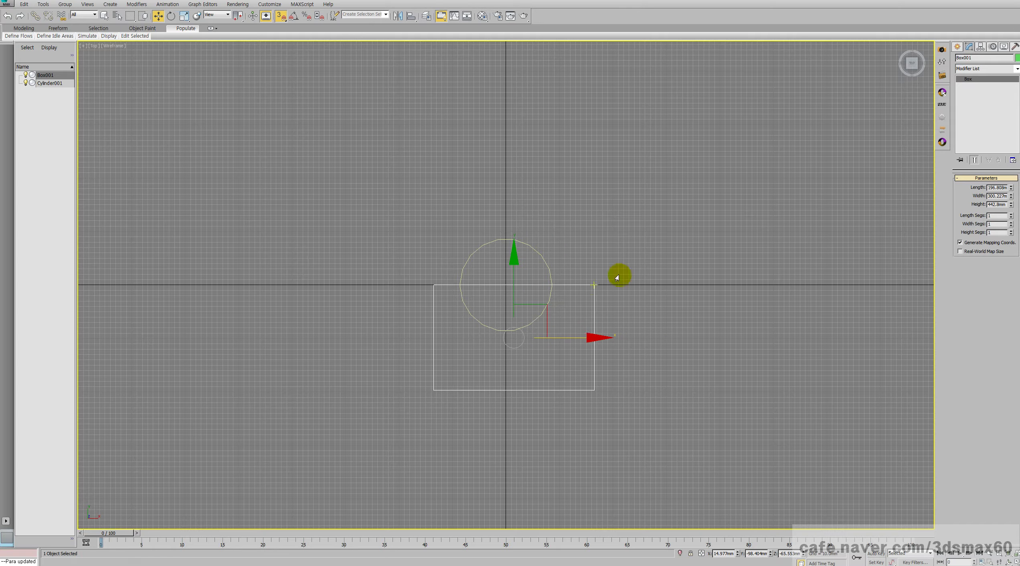
Subtract the box from the cylinder with a ProBoolean compound object to leave half the cylinder
left_click(524, 242)
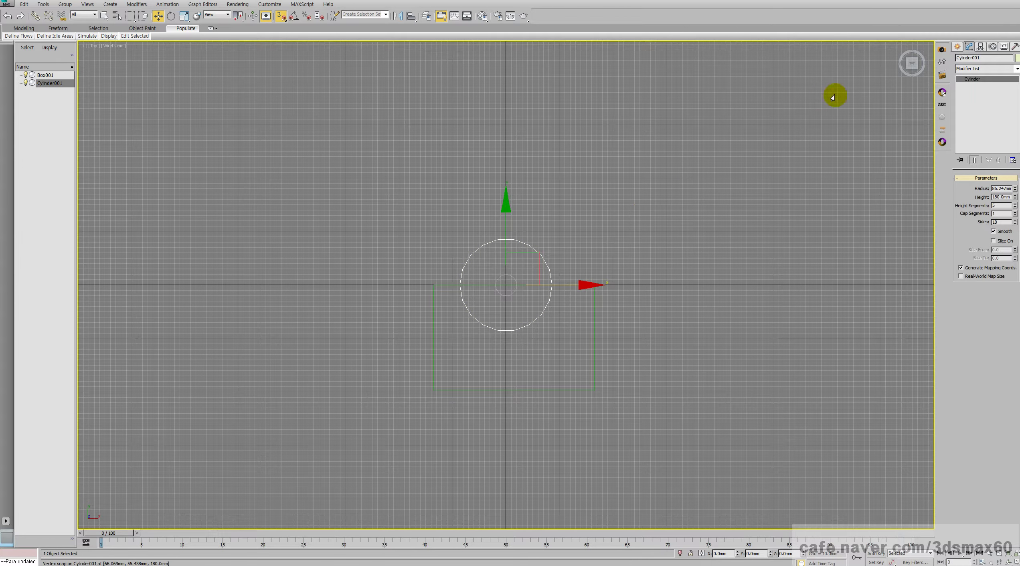
left_click(957, 47)
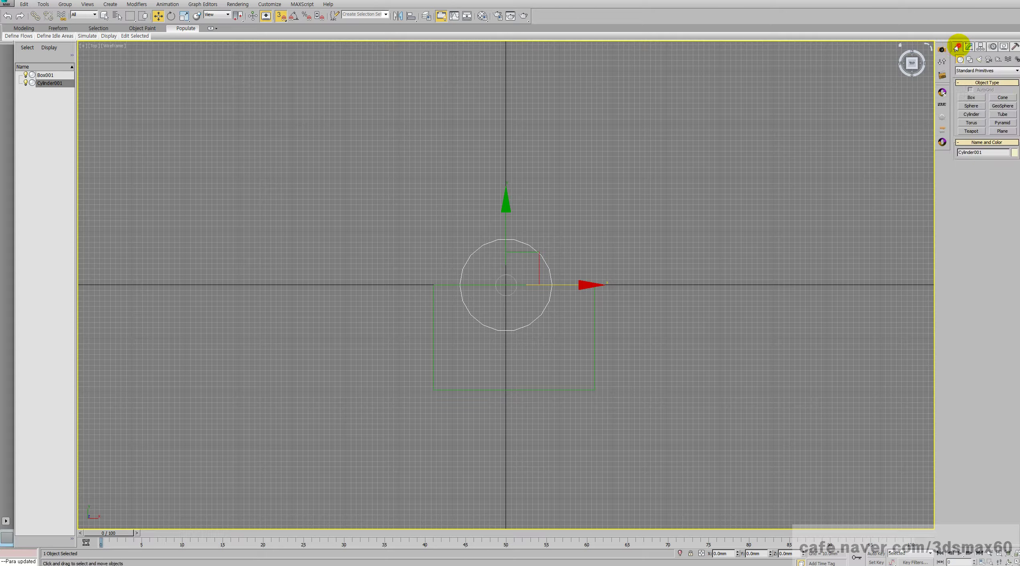
left_click(966, 73)
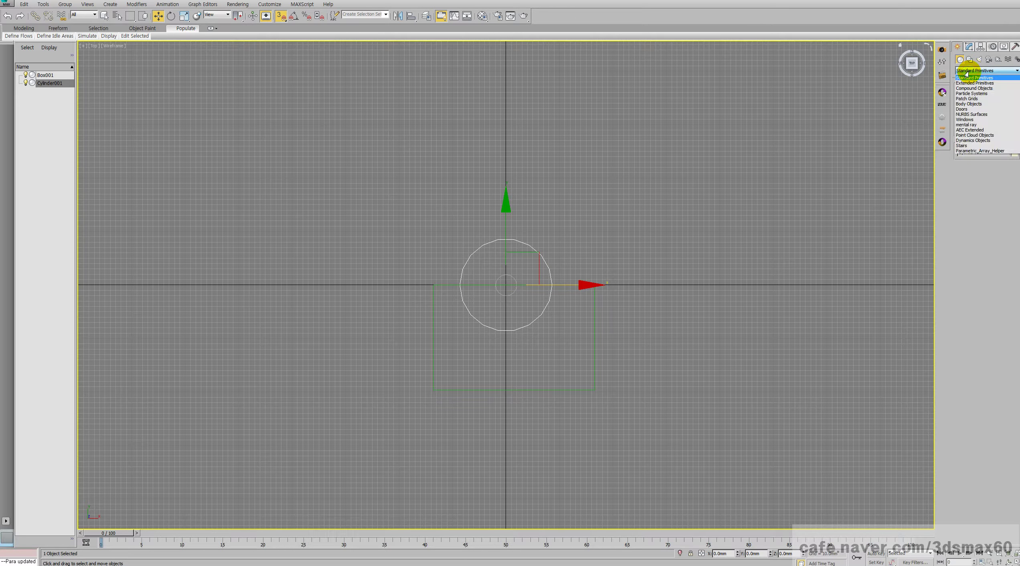
left_click(969, 89)
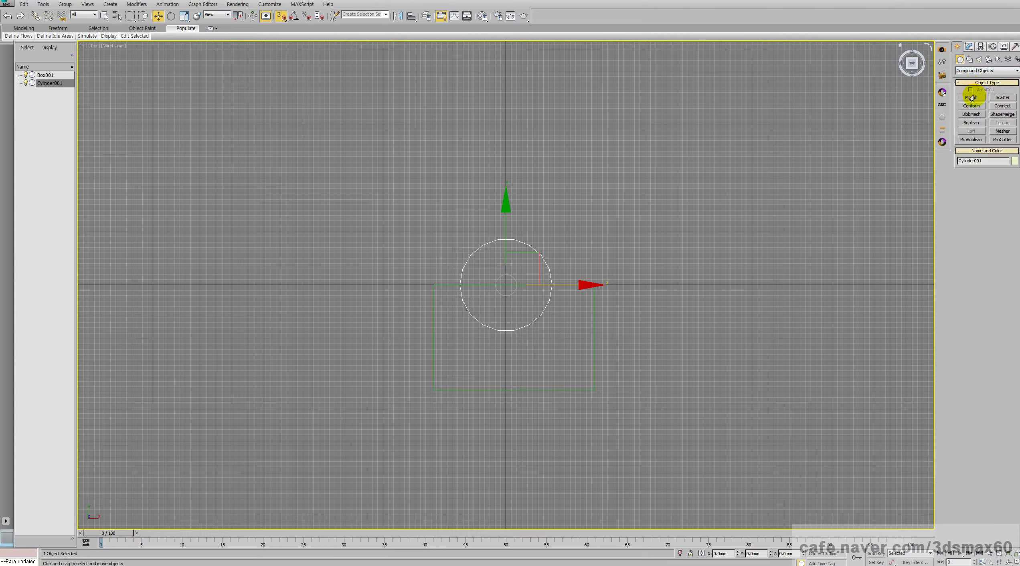
left_click(972, 139)
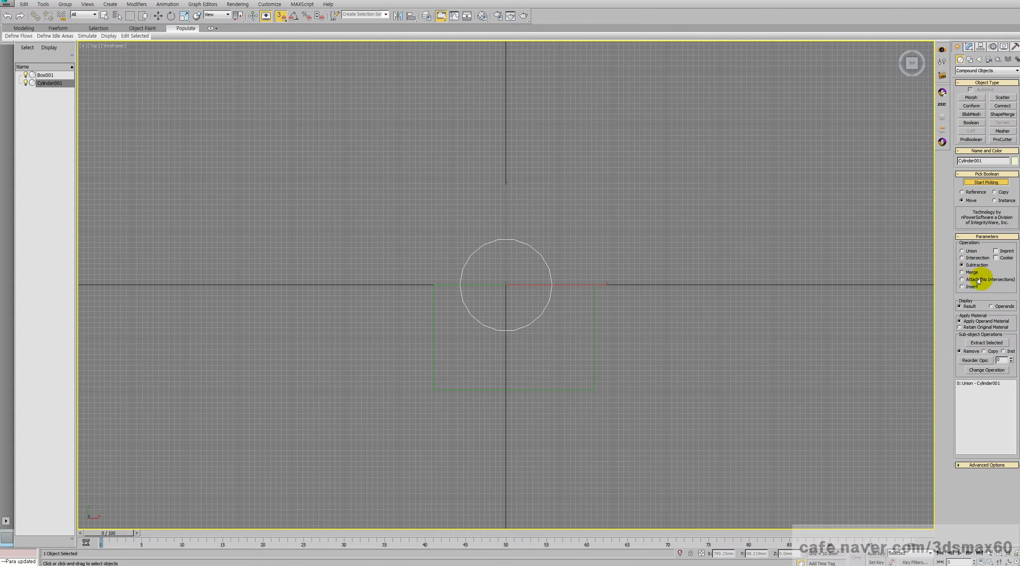
left_click(594, 314)
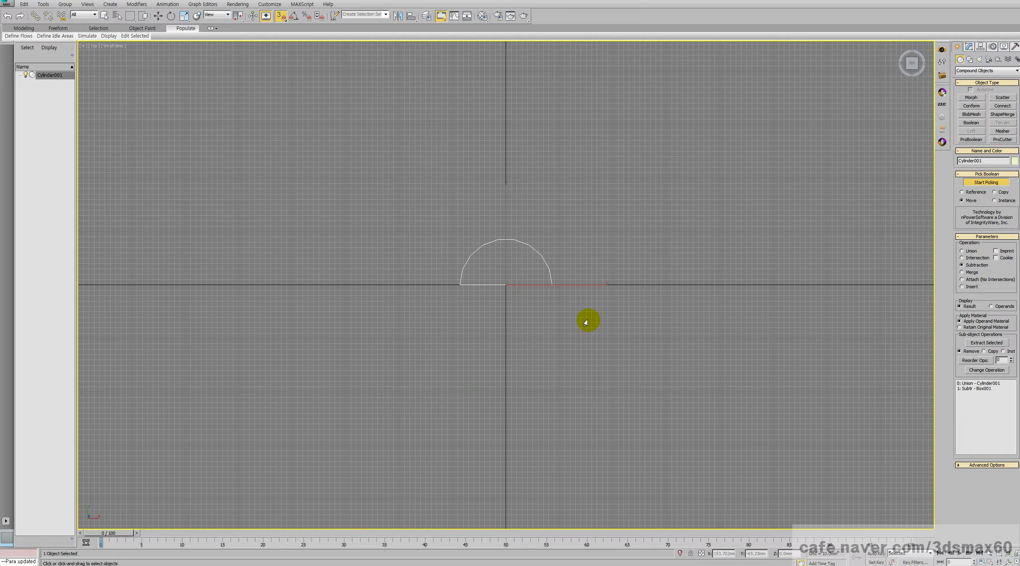
Examine the cut half cylinder from several angles in a shaded perspective view
key("ctrl+r")
left_click_drag(551, 300, 586, 251)
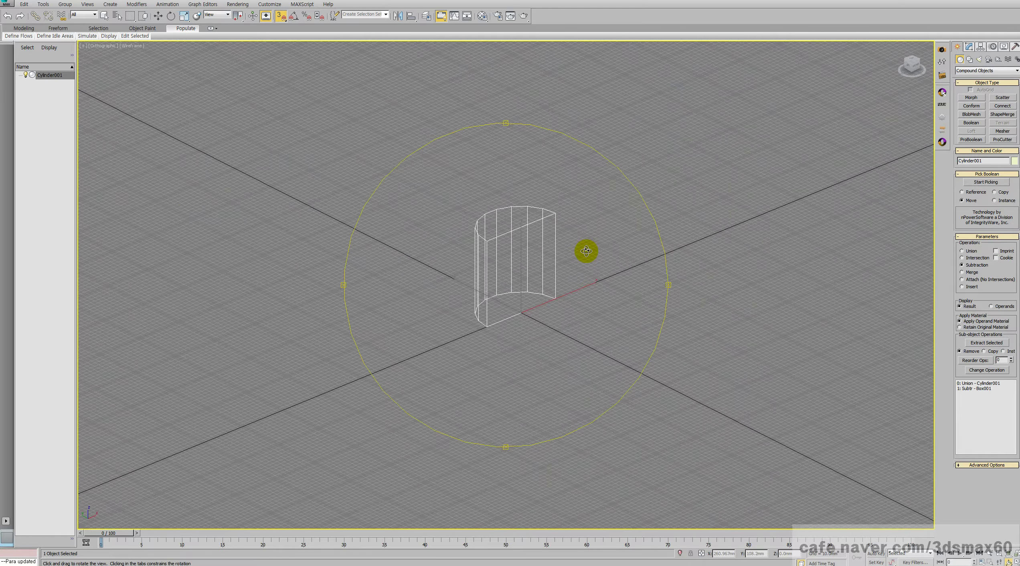
key("p")
key("F3")
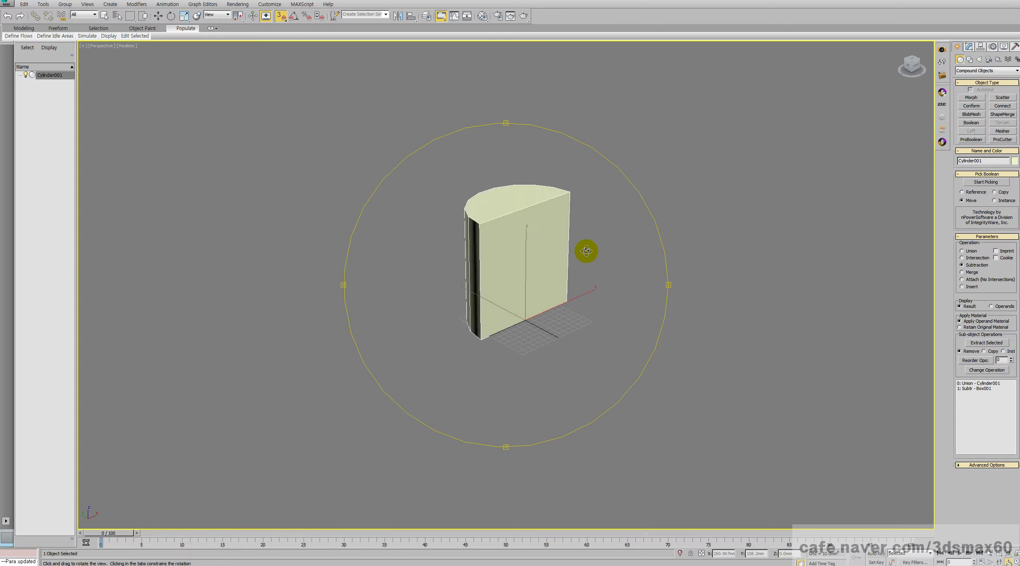
left_click_drag(575, 262, 767, 227)
right_click(689, 243)
middle_click_drag(538, 246, 647, 259)
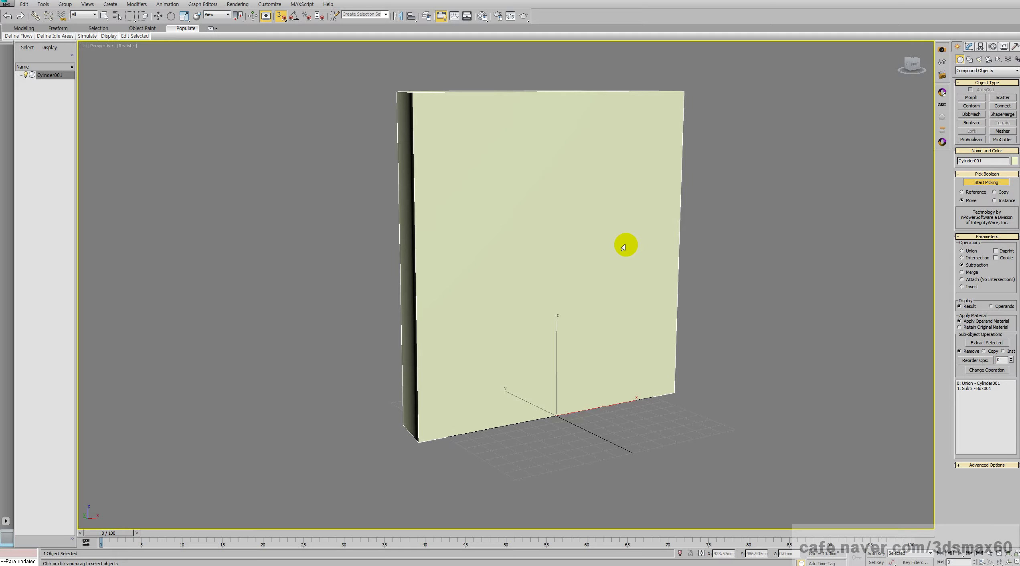
Start a new empty scene, dismiss the missing DLL list, and maximize the perspective viewport
key("ctrl+n")
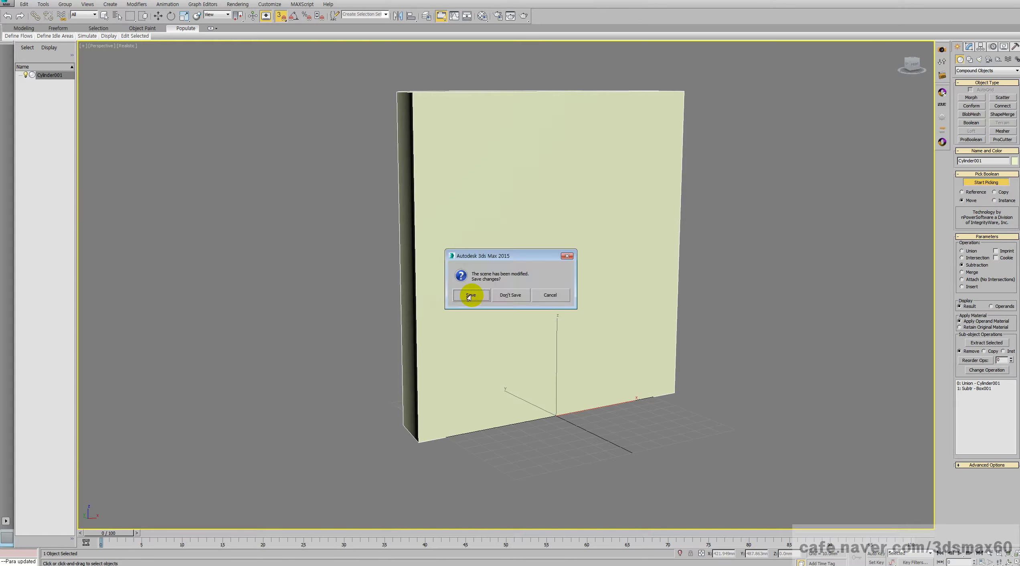
left_click(469, 297)
left_click(489, 293)
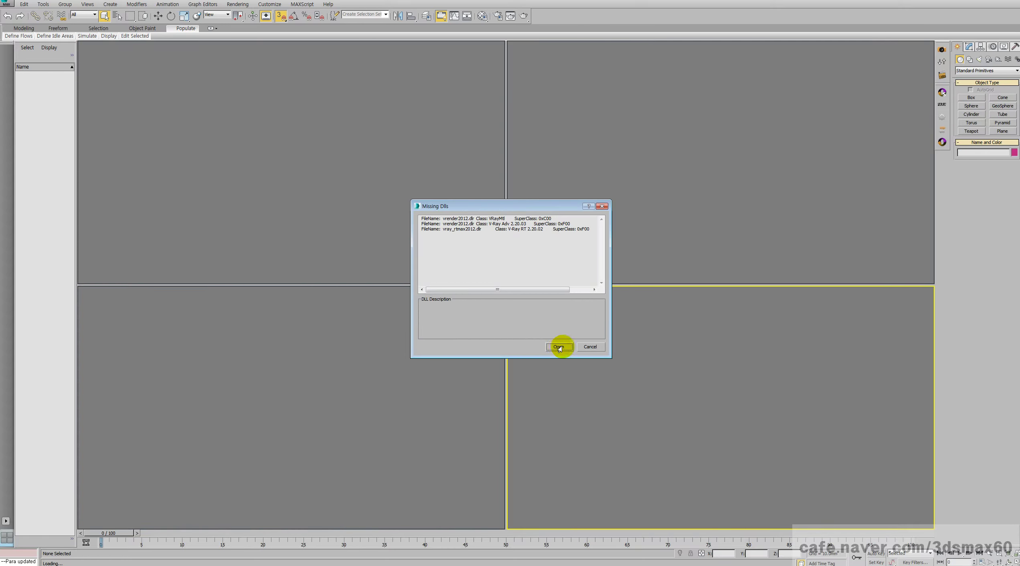
left_click(590, 348)
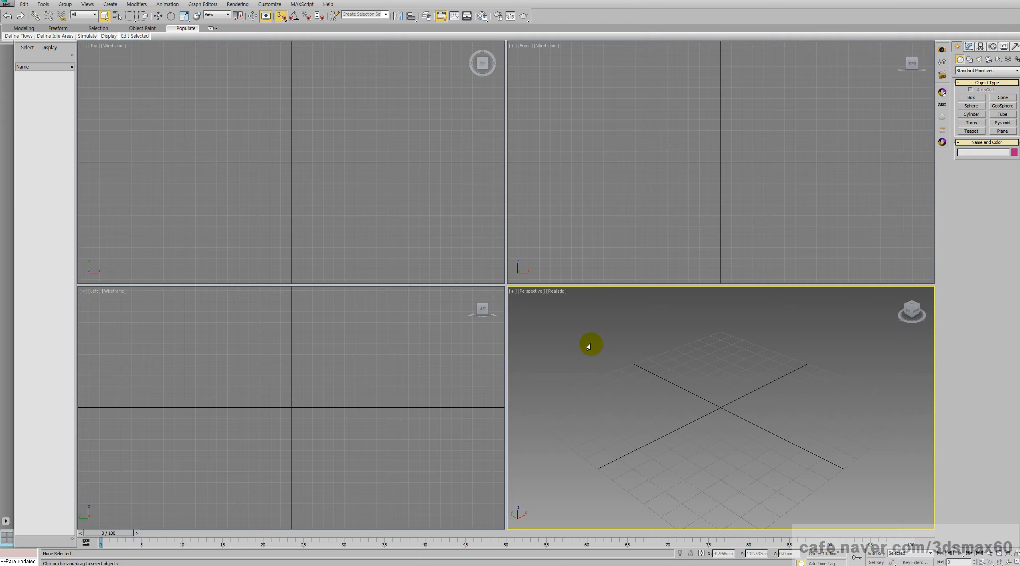
key("alt+w")
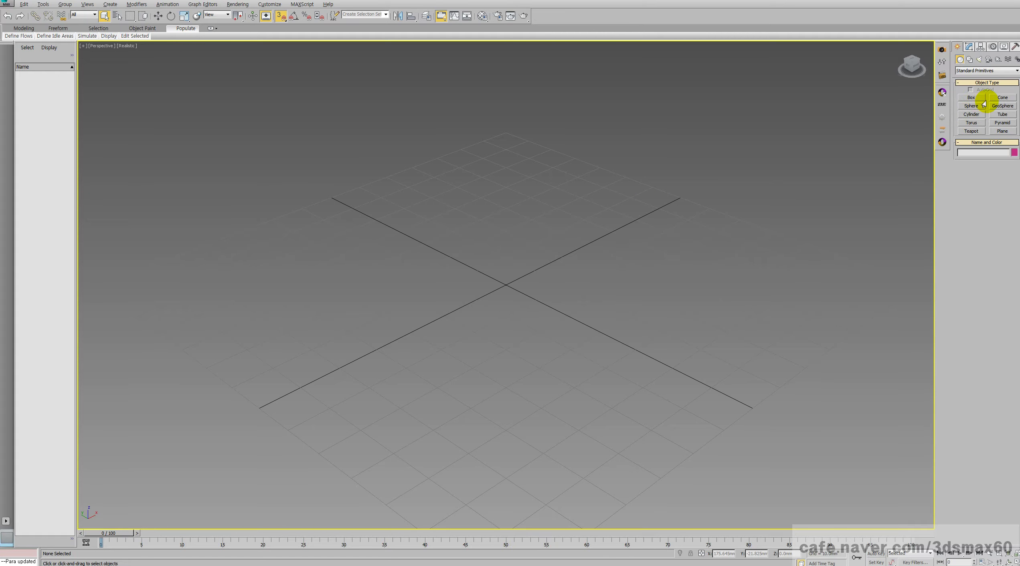
Create a cylinder near the origin with a radius of about 19.7 mm and a height of 60 mm
left_click(972, 114)
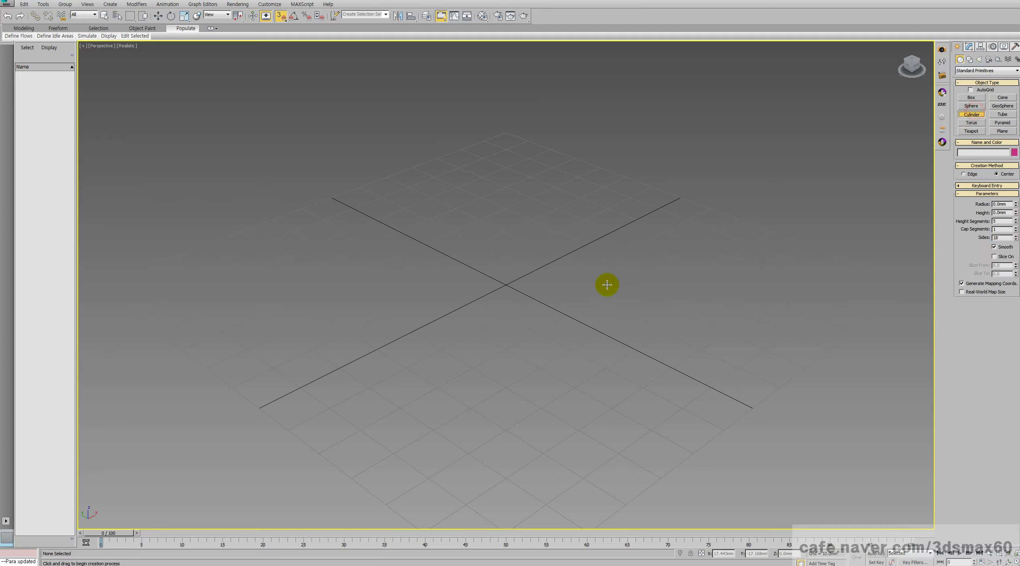
left_click_drag(509, 287, 531, 328)
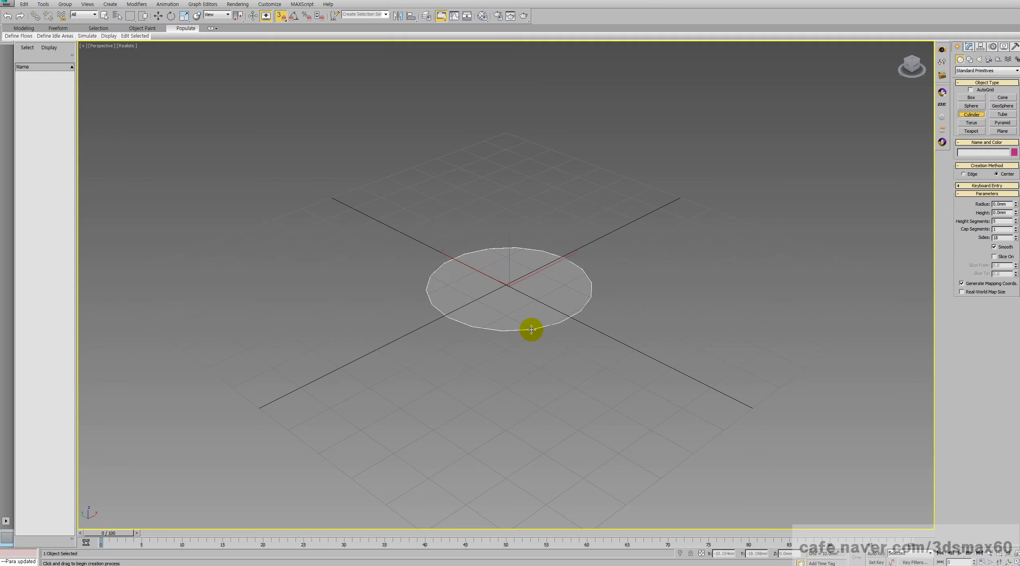
scroll(546, 72, "down", 8)
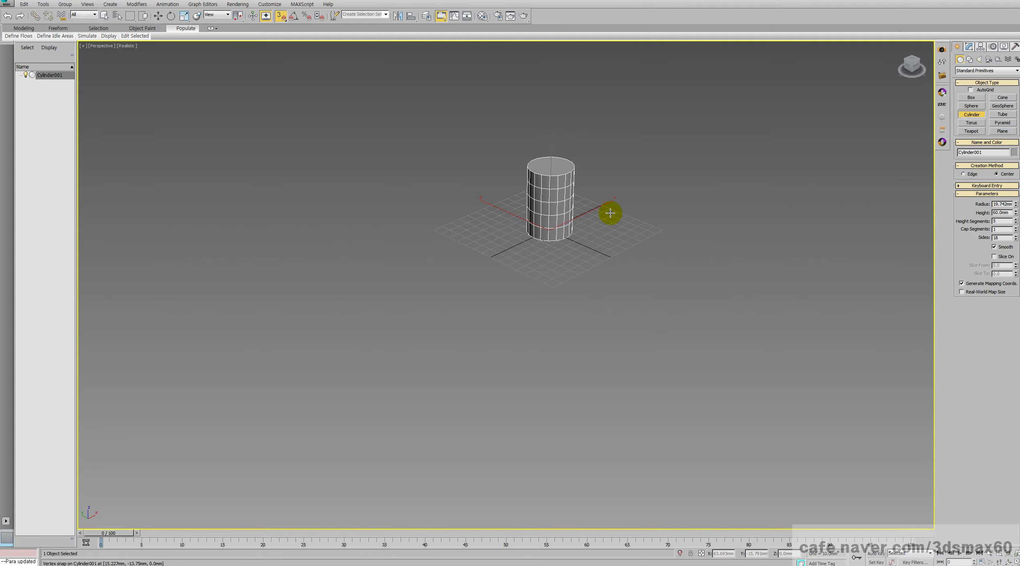
In the top view, set the cylinder's position to 0 in X and Y so it is centred on the origin
key("t")
right_click(525, 292)
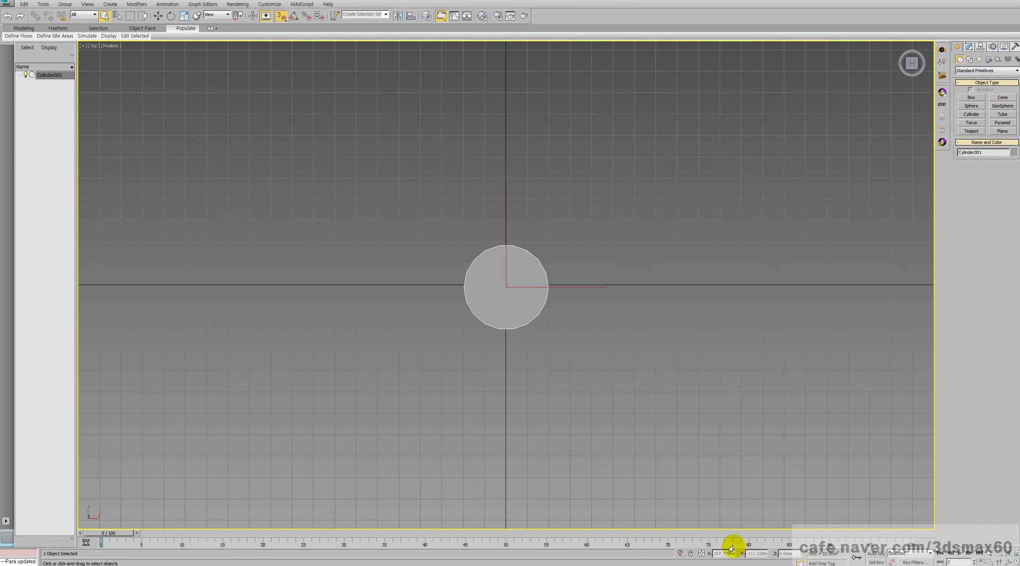
key("w")
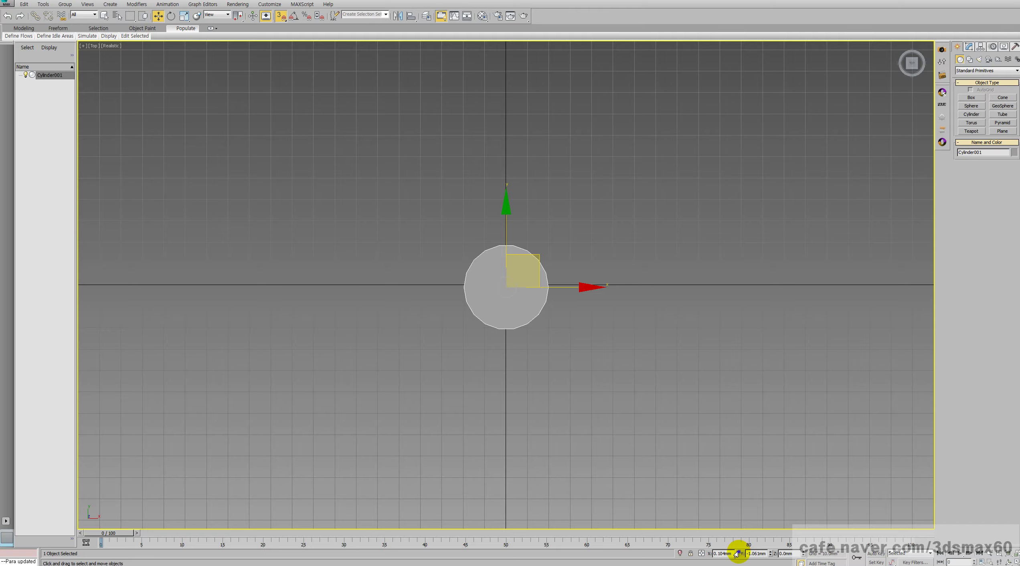
right_click(769, 555)
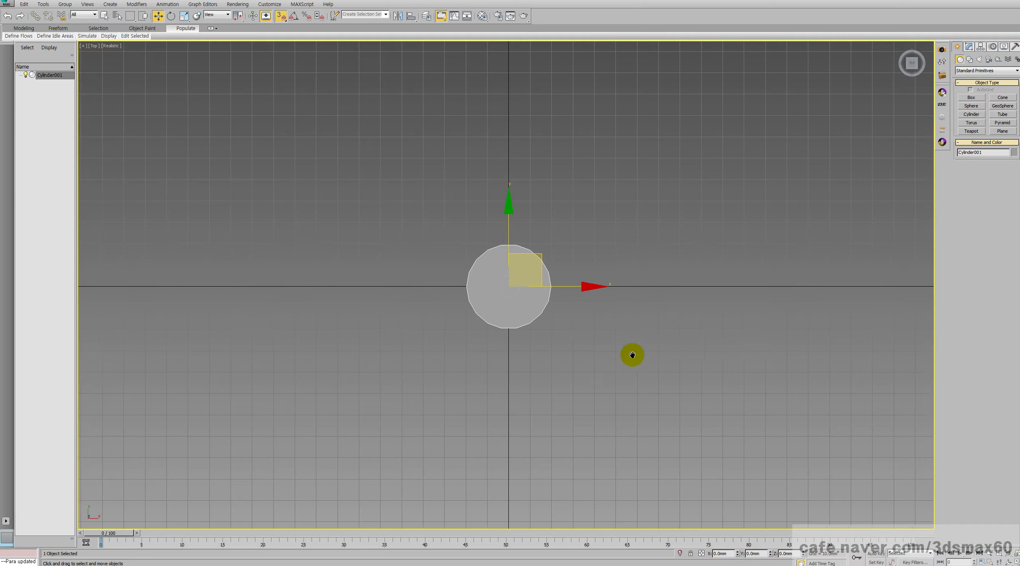
scroll(631, 355, "up", 3)
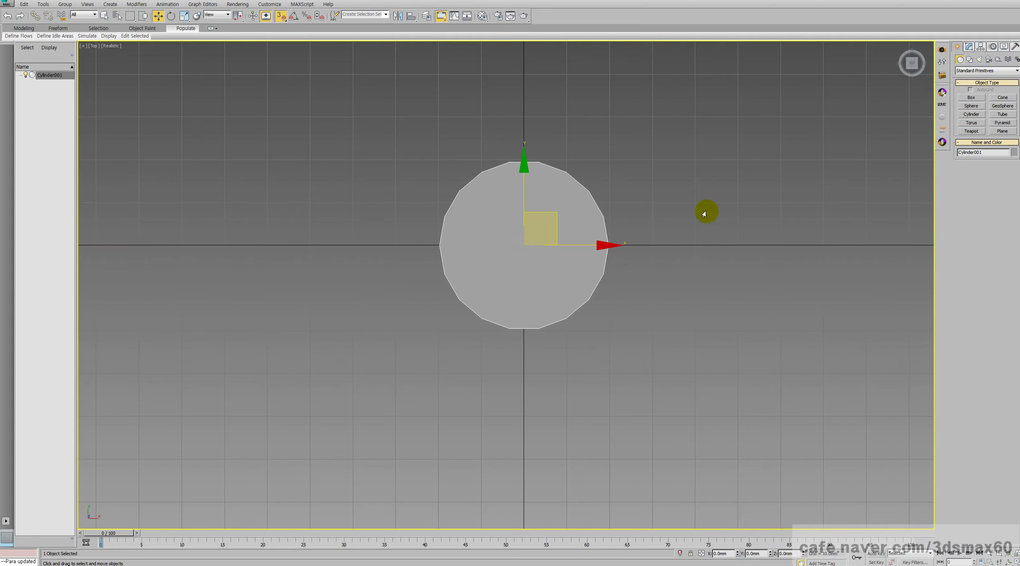
In wireframe display, create a thin cylinder about 3.8 mm in radius and 35 mm high at the centre of the large one
key("F3")
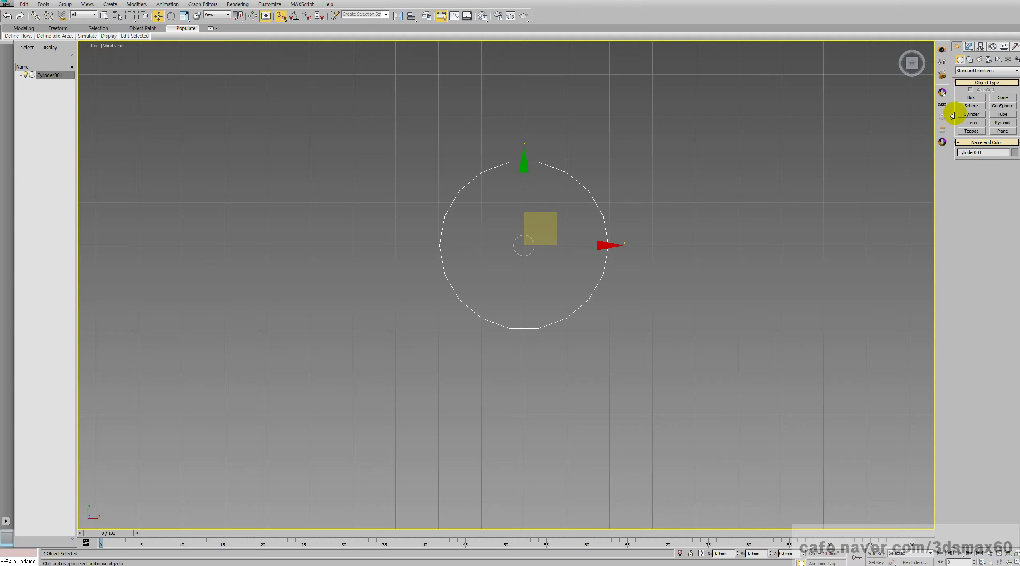
left_click(970, 114)
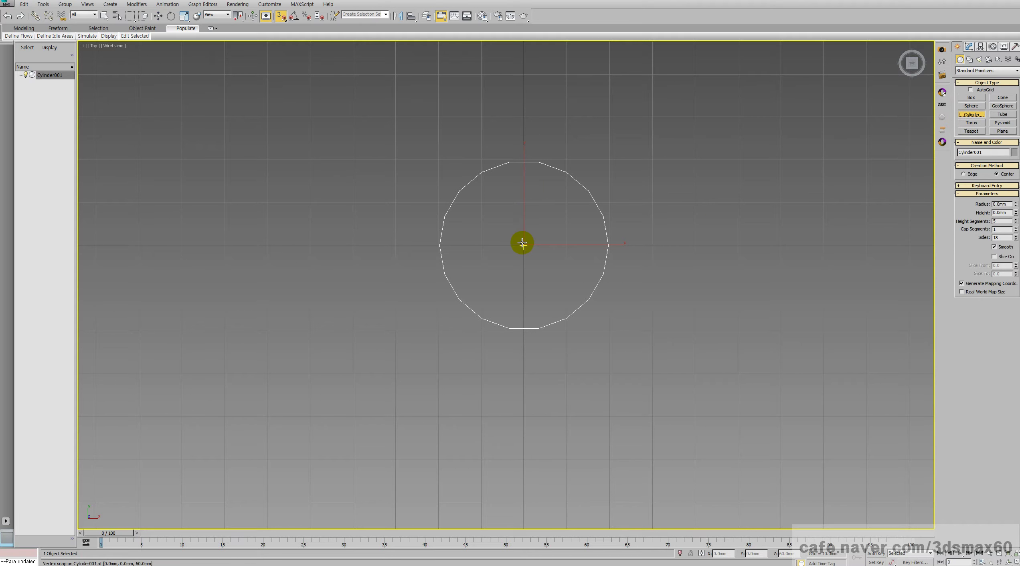
left_click_drag(522, 243, 532, 266)
right_click(533, 269)
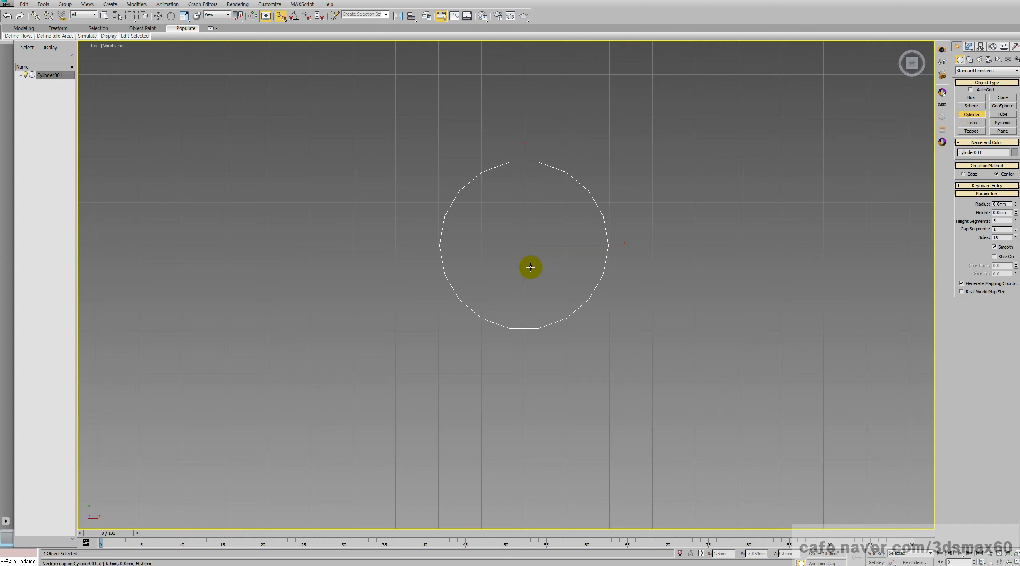
scroll(524, 254, "up", 2)
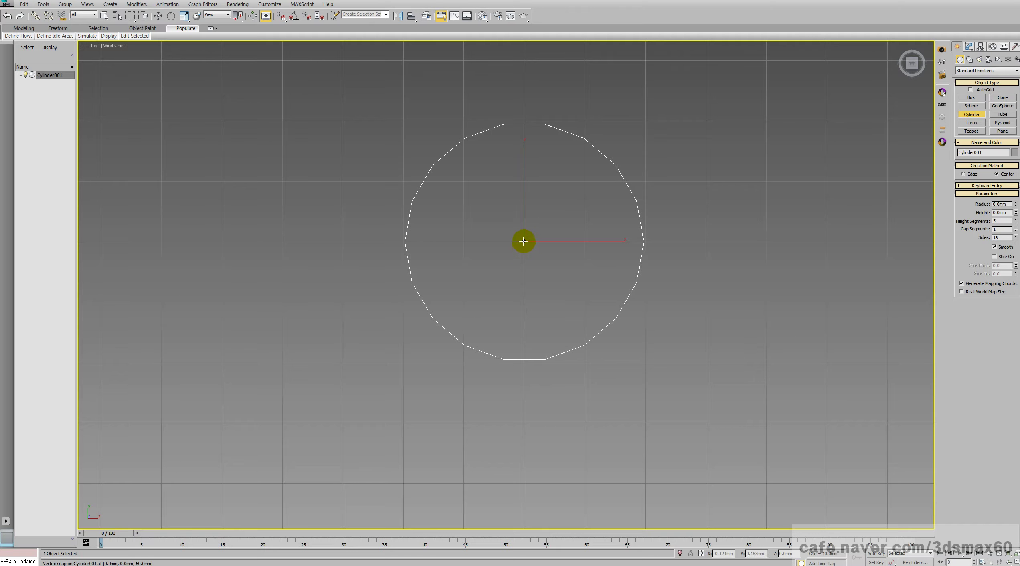
left_click_drag(524, 241, 525, 265)
left_click(539, 64)
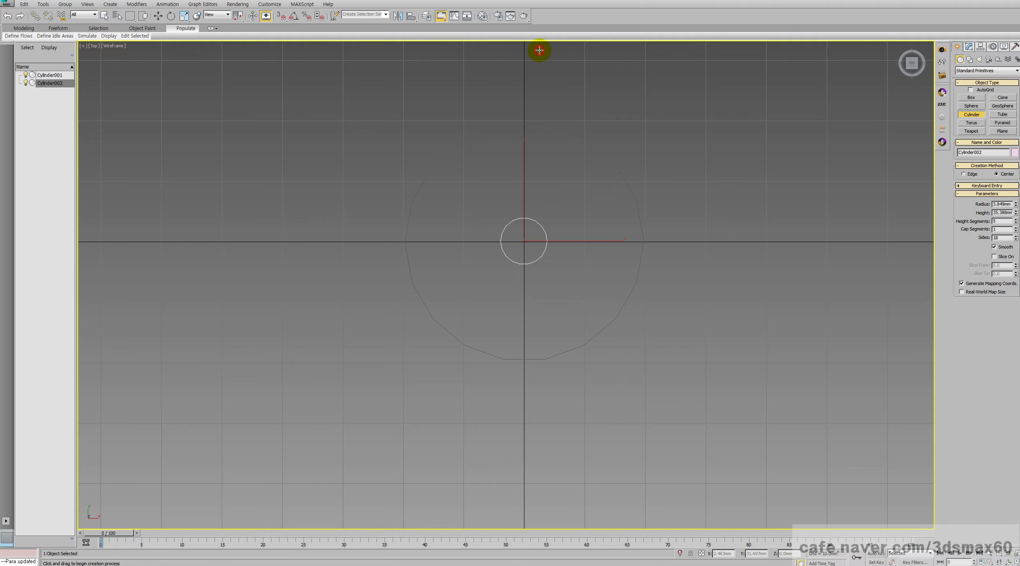
In the front view, increase the thin cylinder's height to about 94 mm and move it down to about Z -5.9 mm
key("f")
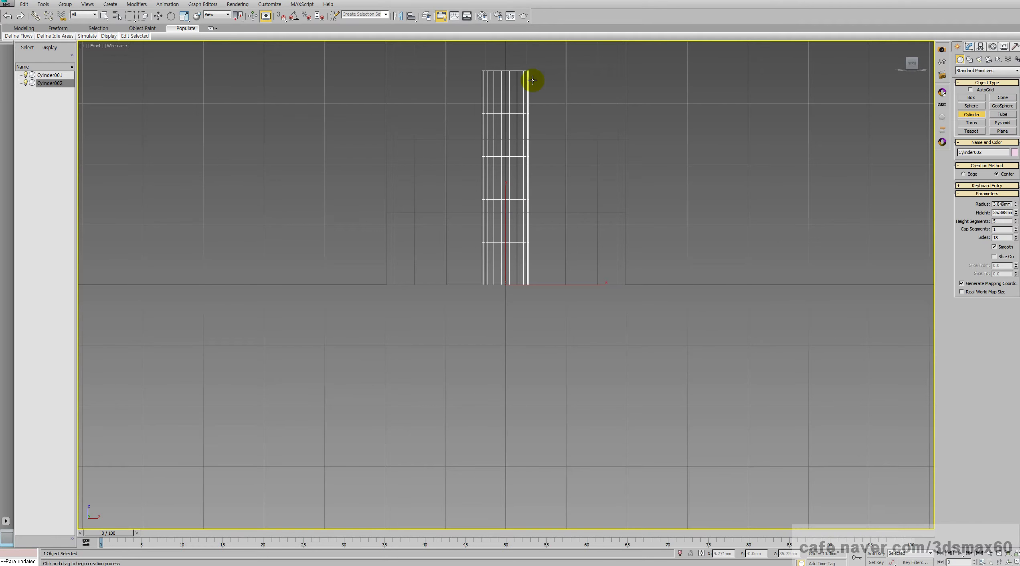
scroll(531, 230, "down", 8)
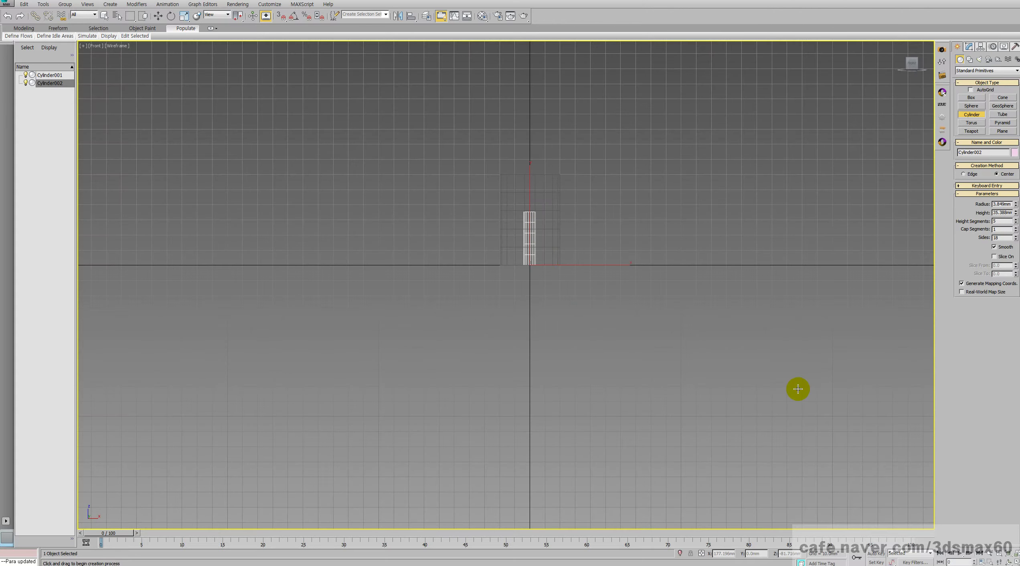
left_click(970, 46)
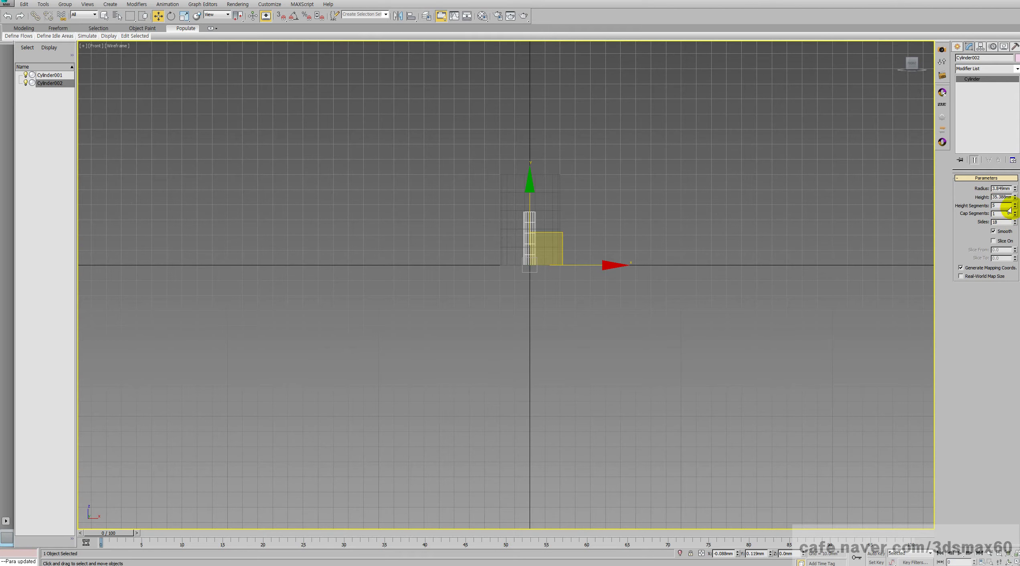
left_click_drag(1016, 188, 1011, 131)
middle_click_drag(541, 181, 608, 182)
scroll(603, 183, "up", 3)
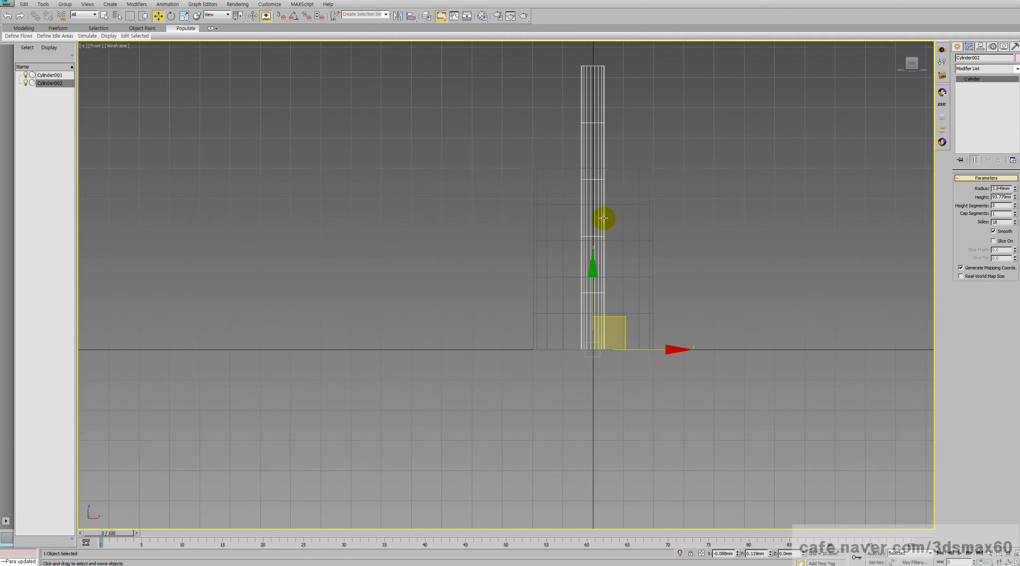
left_click_drag(593, 265, 592, 284)
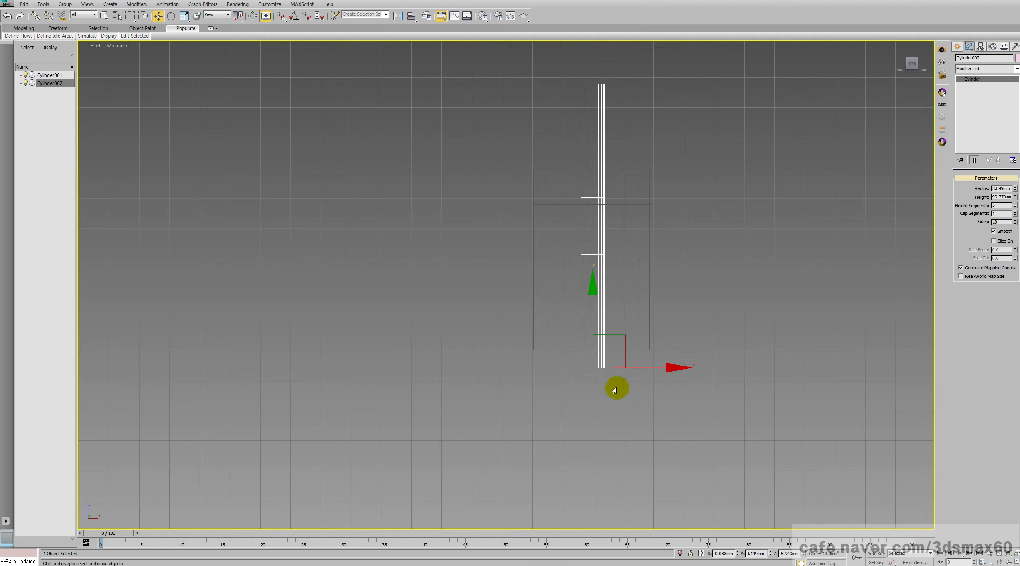
In the top view, move the thin cylinder off centre to about X 3.8 mm, Y 2.2 mm
key("t")
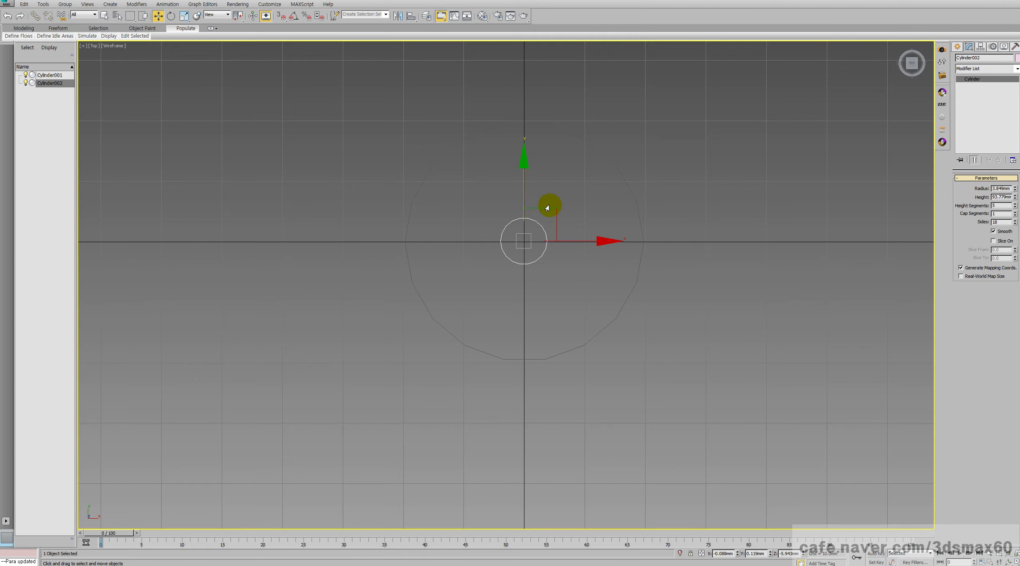
left_click_drag(548, 208, 572, 195)
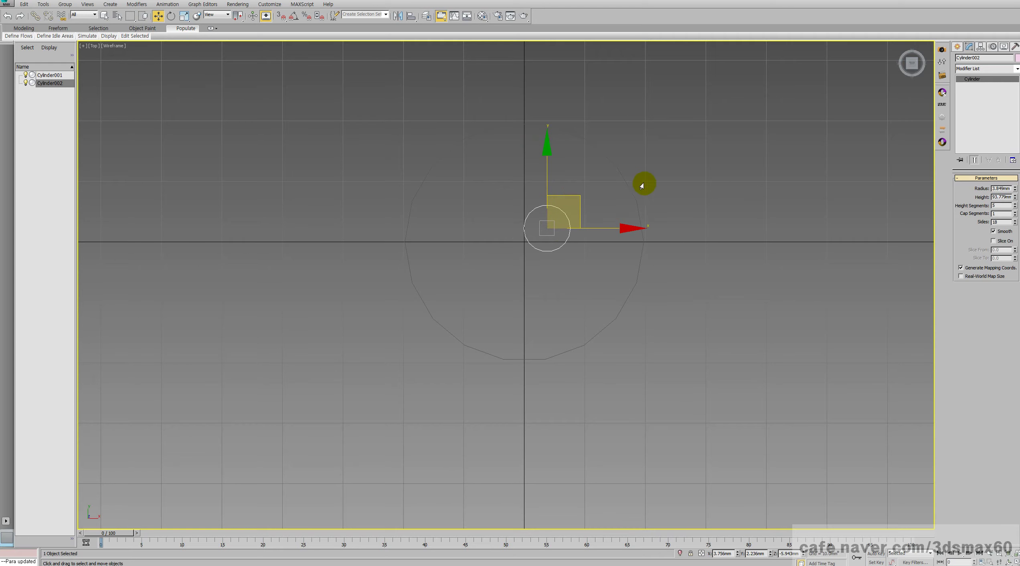
left_click(634, 202)
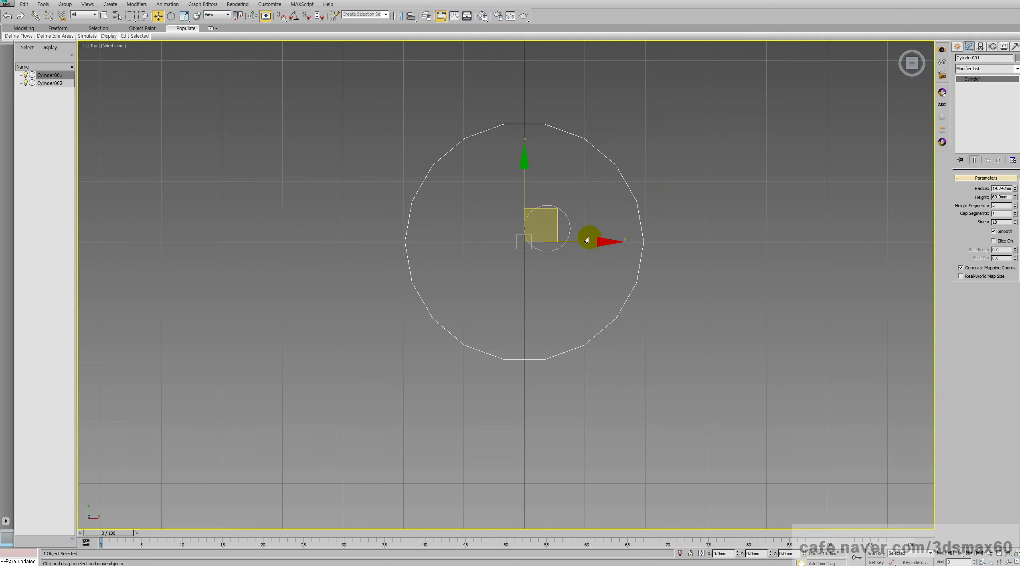
Align the thin cylinder to the large cylinder, centre to centre, in the X and Y positions
left_click(544, 250)
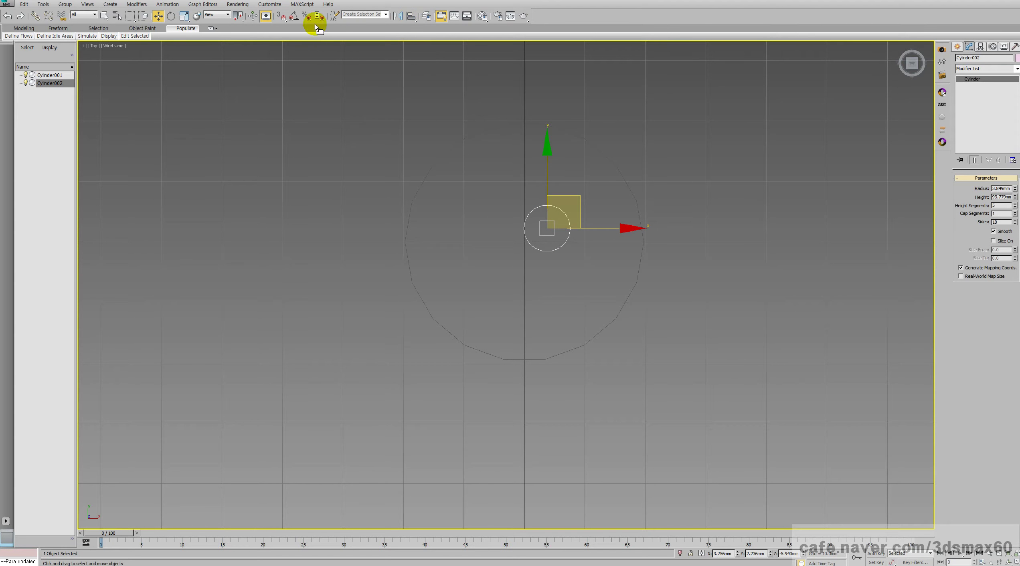
left_click(410, 16)
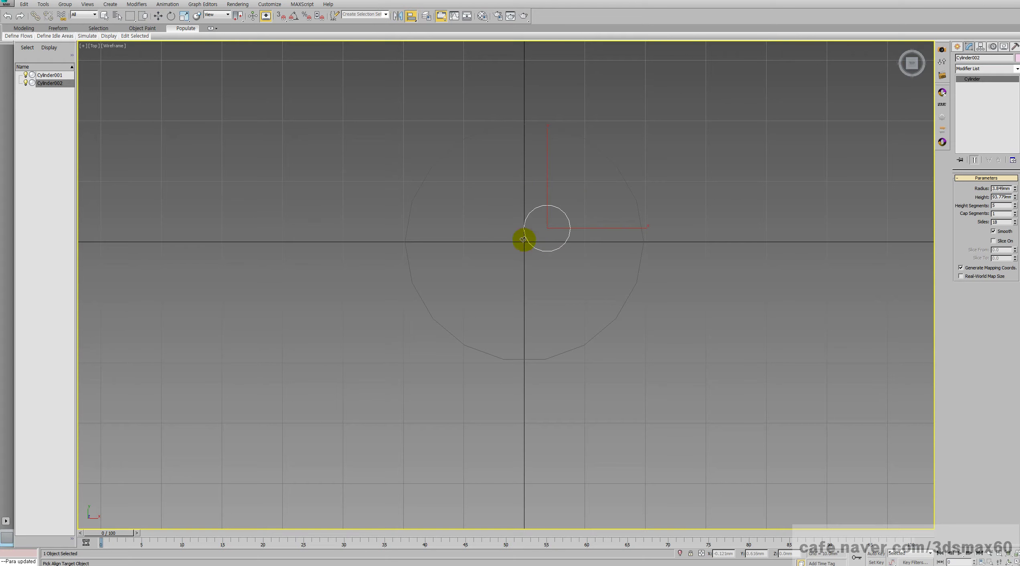
left_click(525, 124)
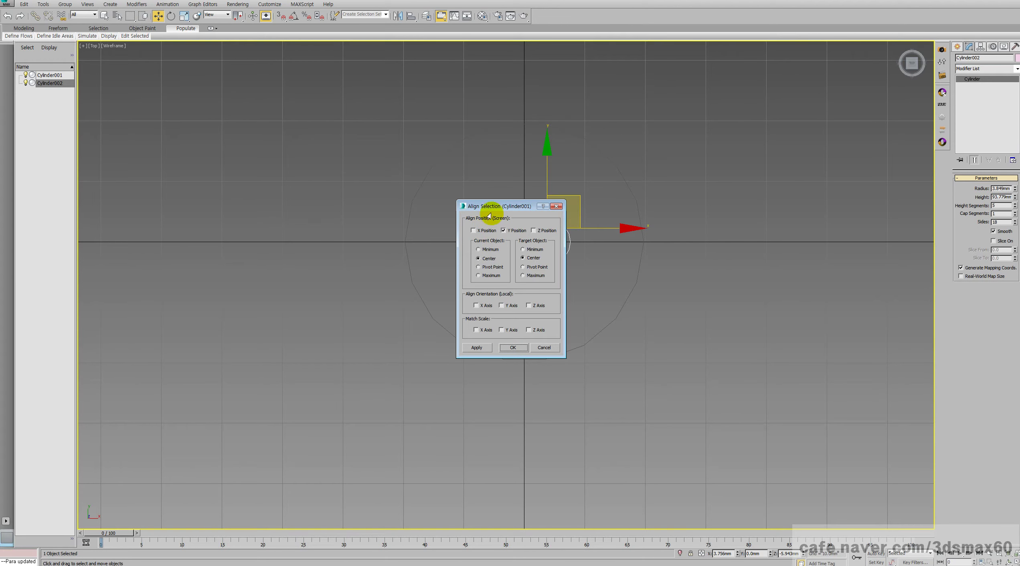
left_click(481, 232)
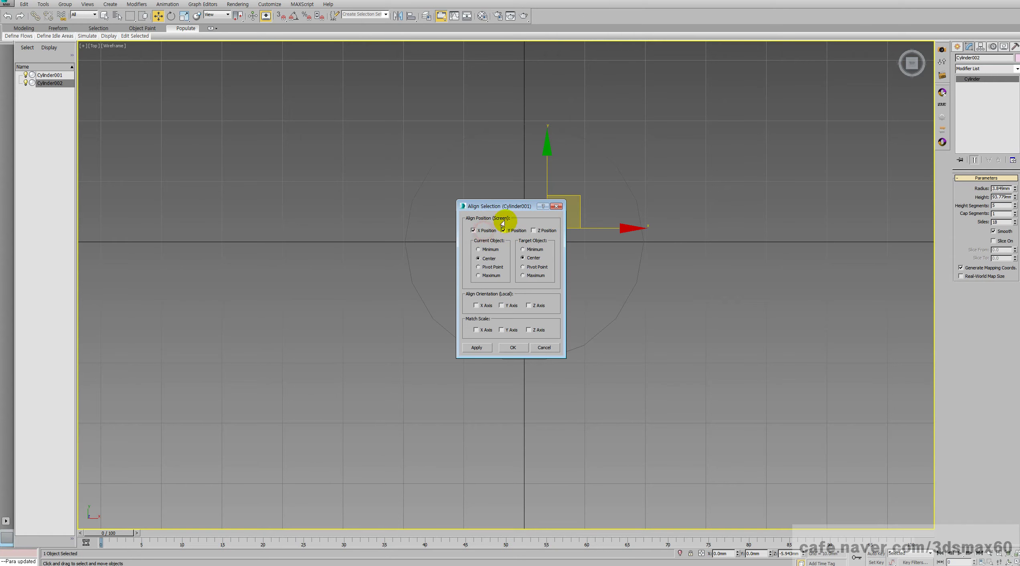
left_click(513, 348)
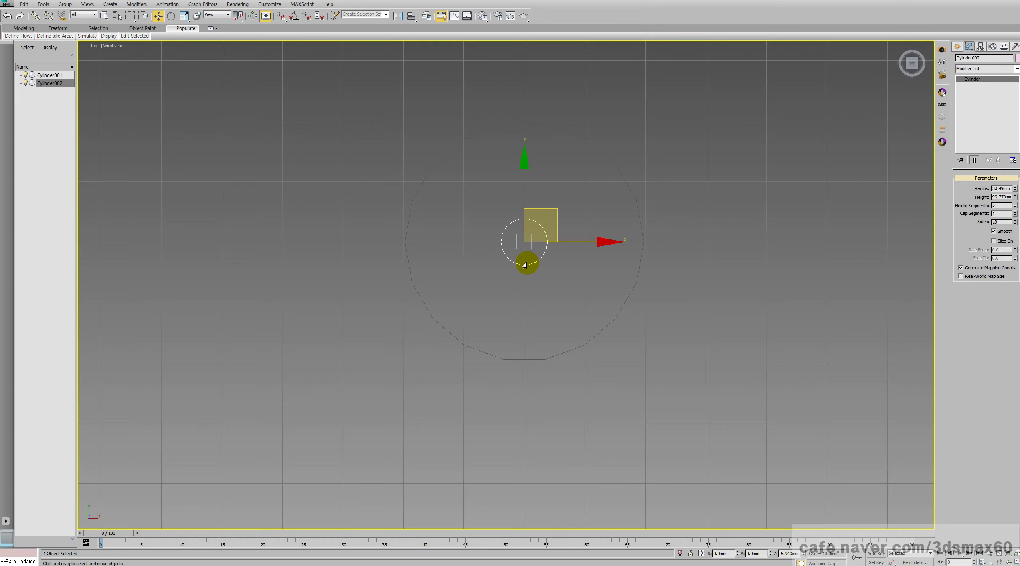
Subtract the thin cylinder from the large cylinder with a ProBoolean compound object
middle_click_drag(547, 277, 553, 253, "alt")
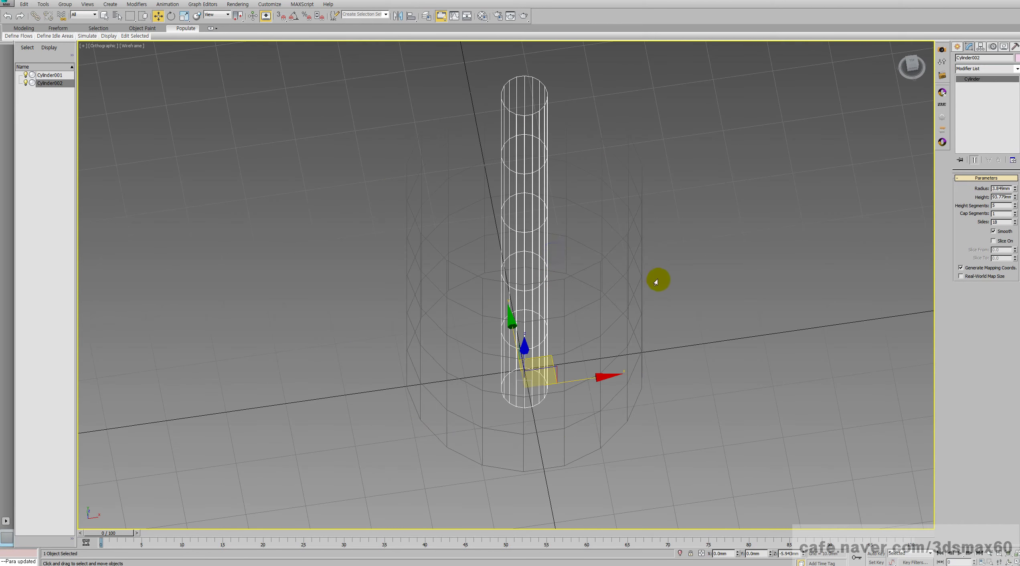
left_click(641, 257)
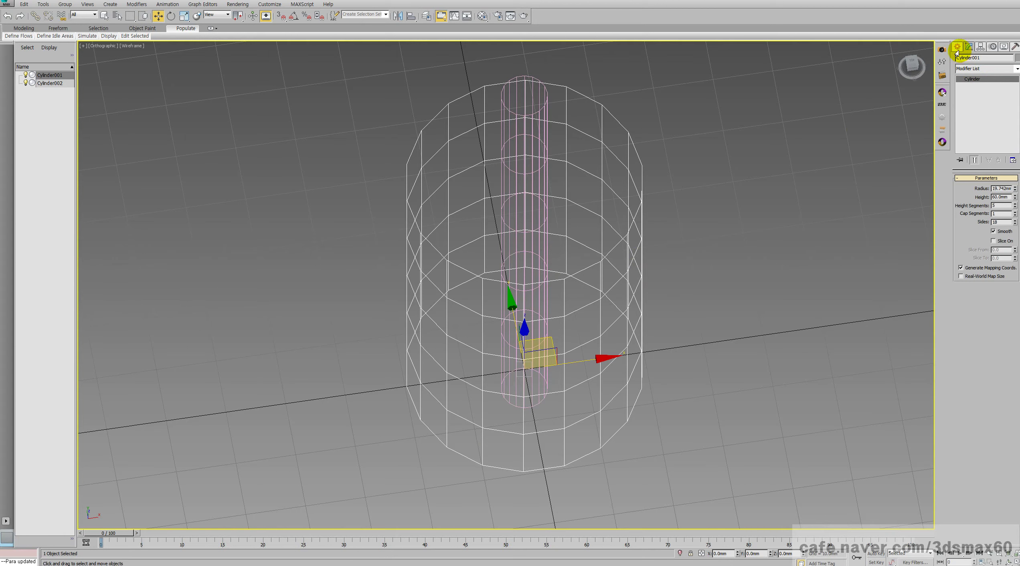
left_click(957, 48)
left_click(965, 70)
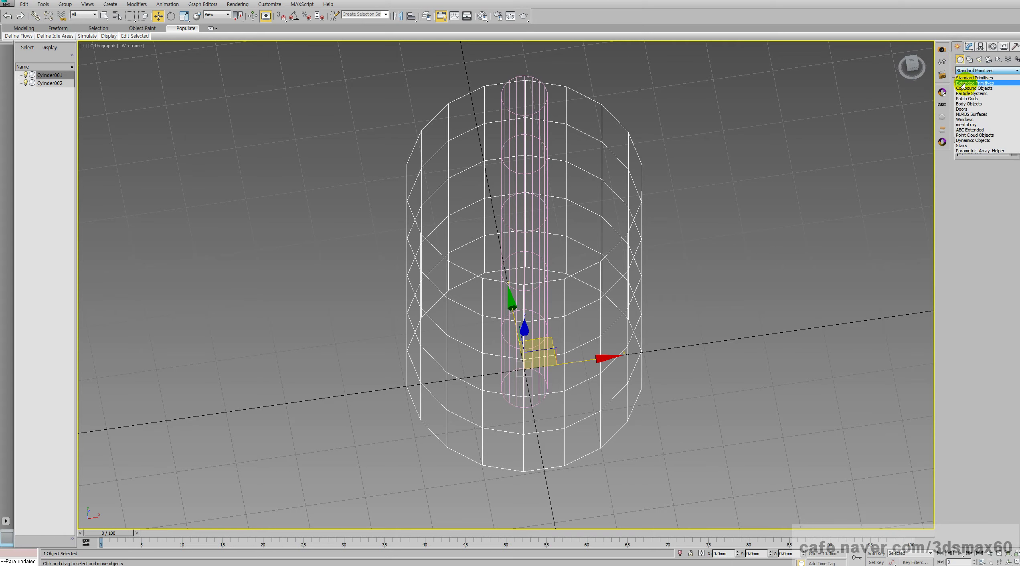
left_click(965, 88)
left_click(971, 140)
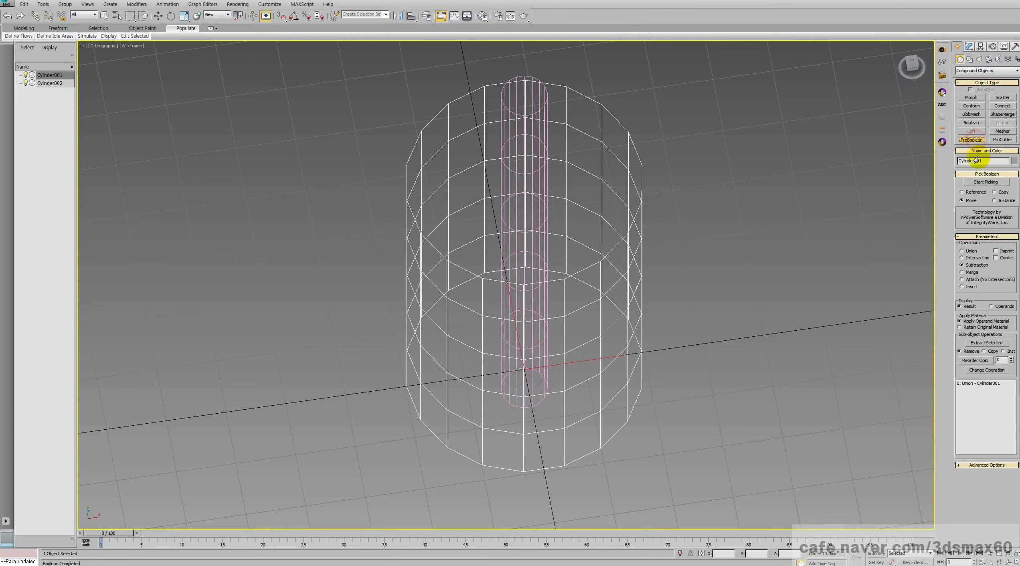
left_click(986, 183)
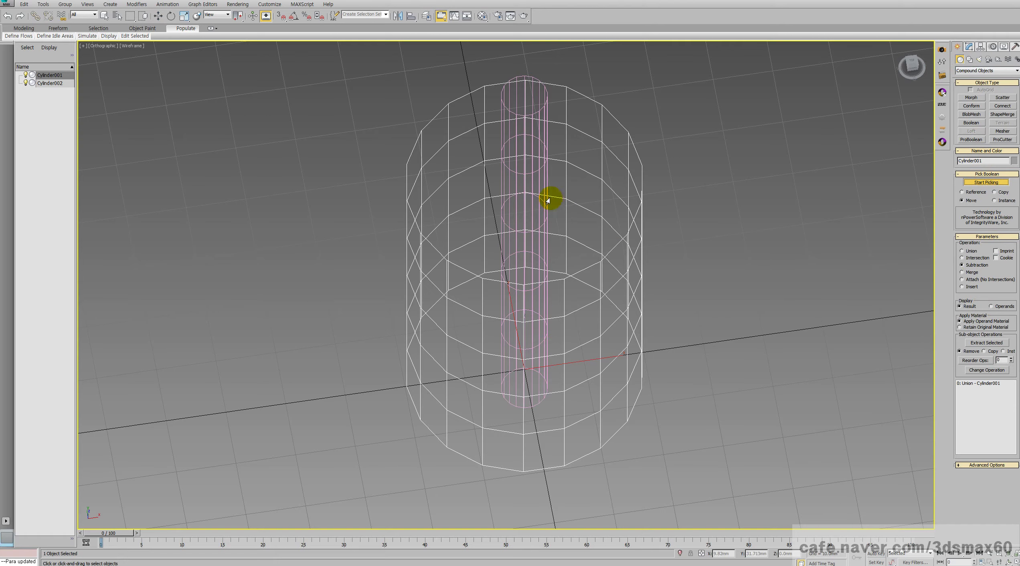
left_click(540, 174)
right_click(586, 217)
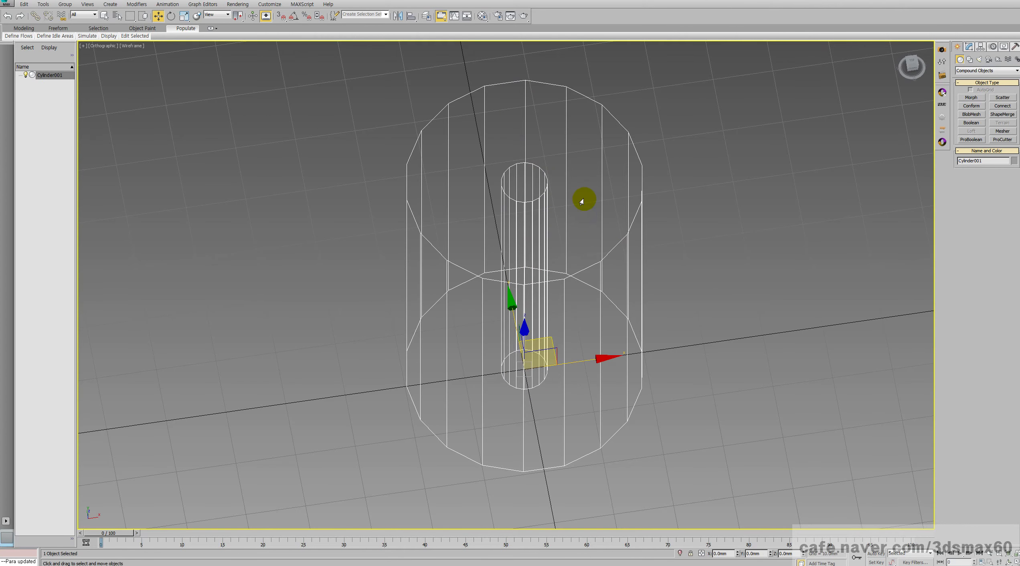
Inspect the bored cylinder in a shaded perspective view
key("F3")
key("p")
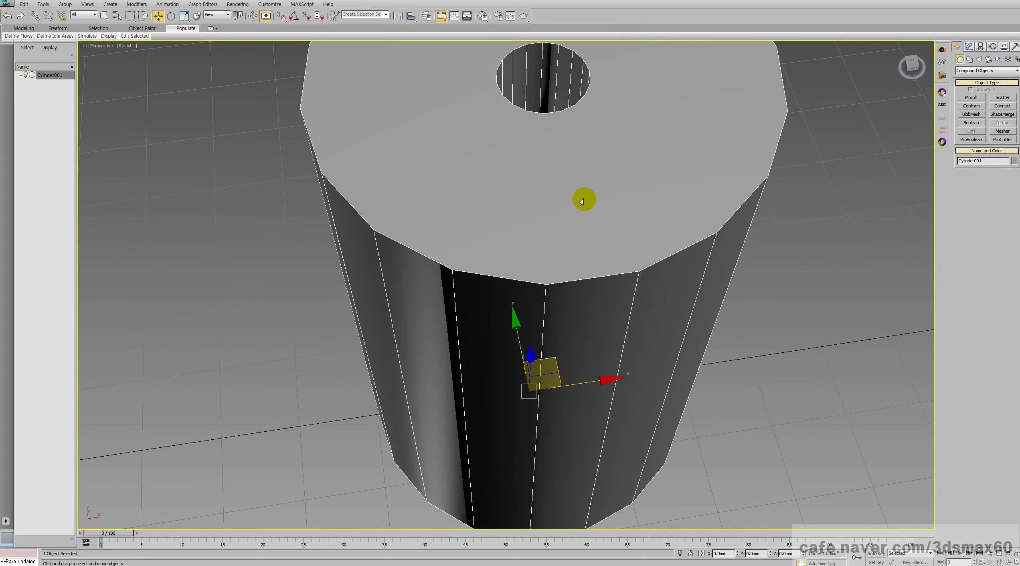
scroll(584, 199, "down", 6)
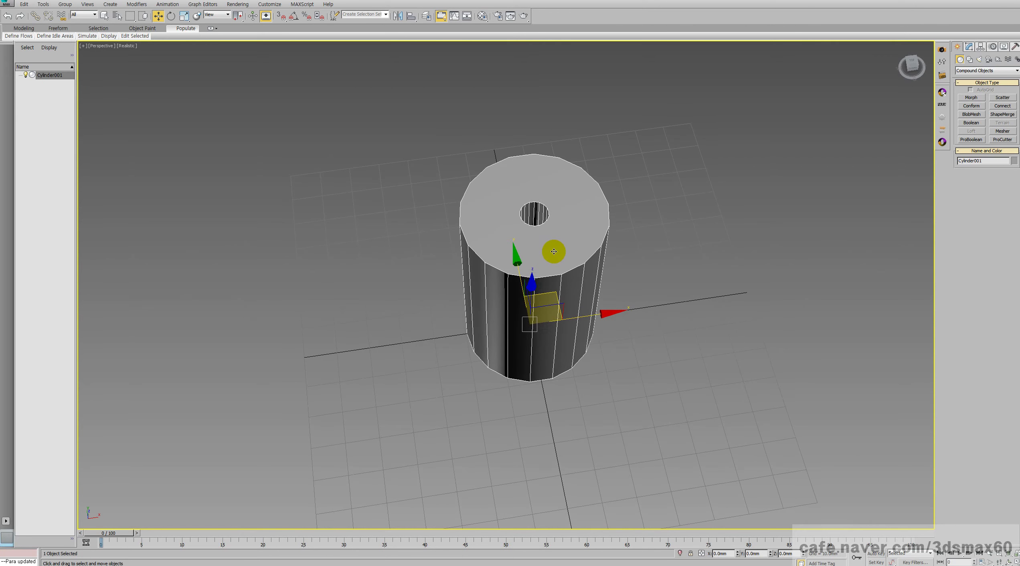
Undo the ProBoolean subtraction and delete the thin cylinder
key("ctrl+z")
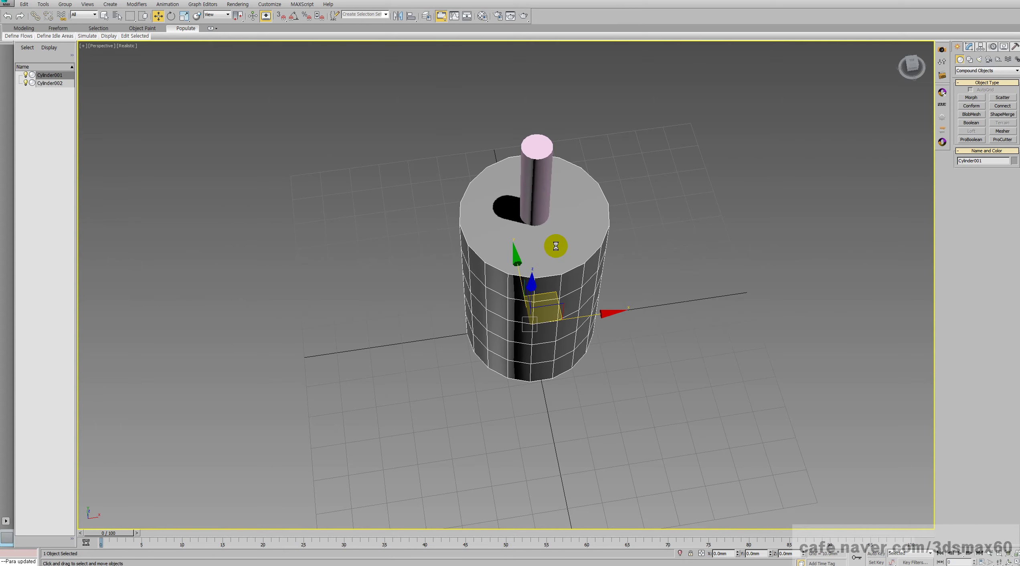
left_click(539, 172)
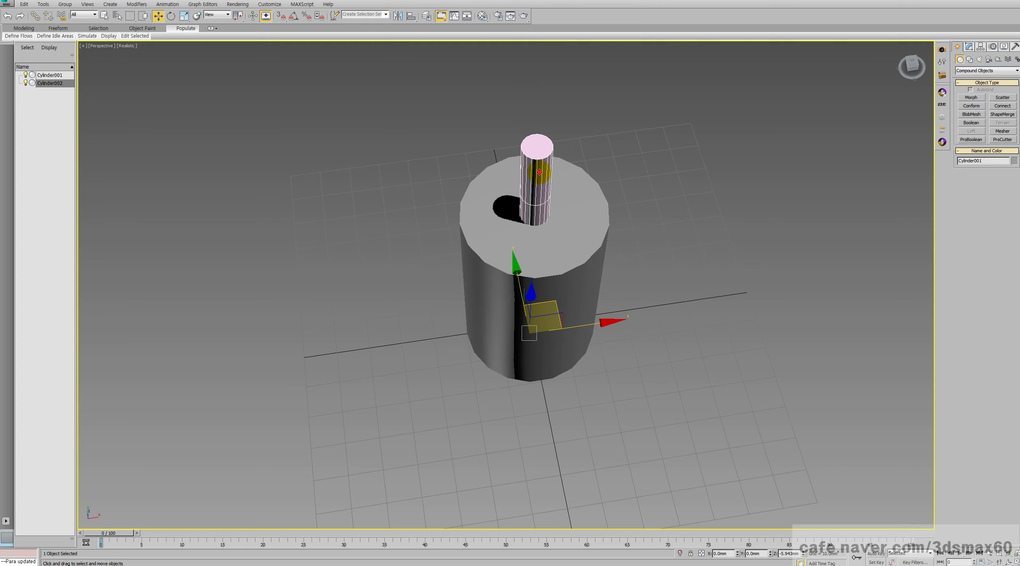
key("Delete")
Delete the remaining large cylinder and leave the scene empty in perspective view
key("t")
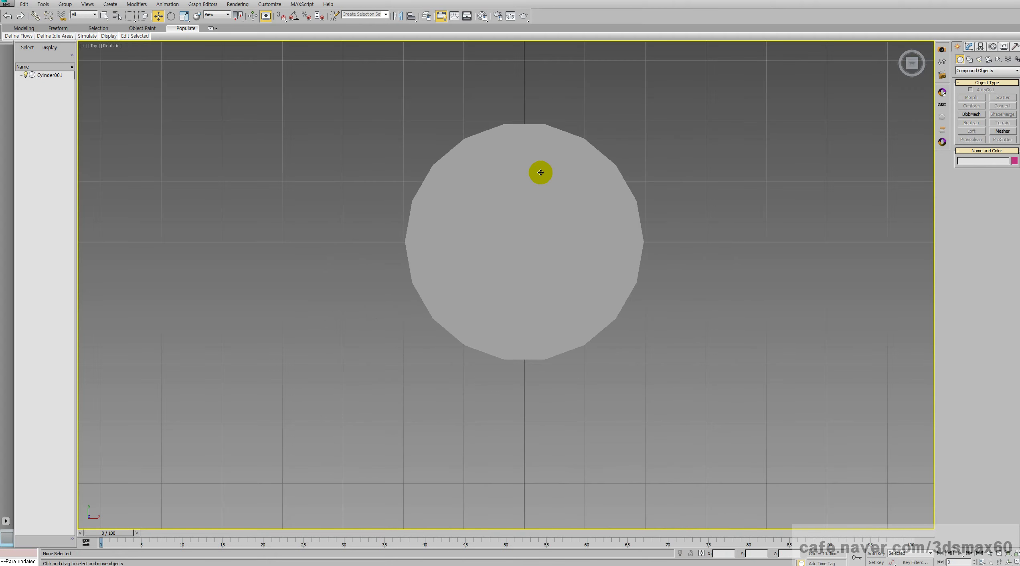
left_click(544, 203)
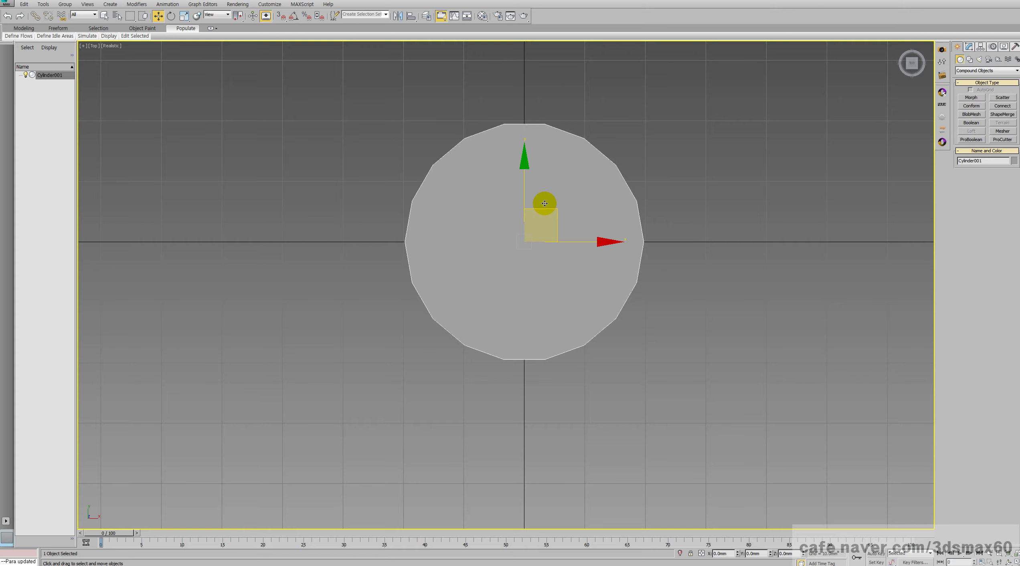
left_click(969, 47)
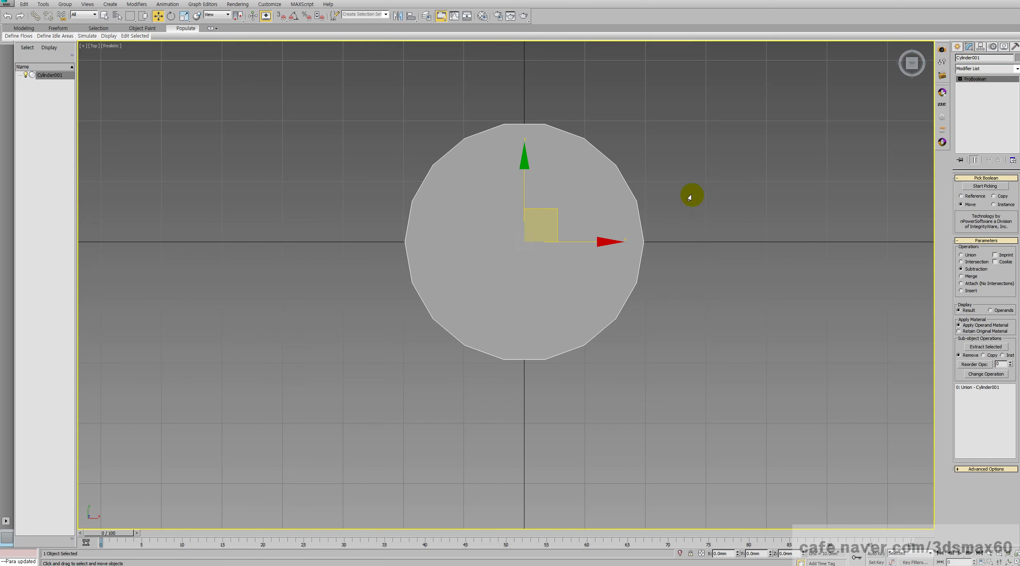
key("ctrl+r")
left_click_drag(587, 277, 610, 259)
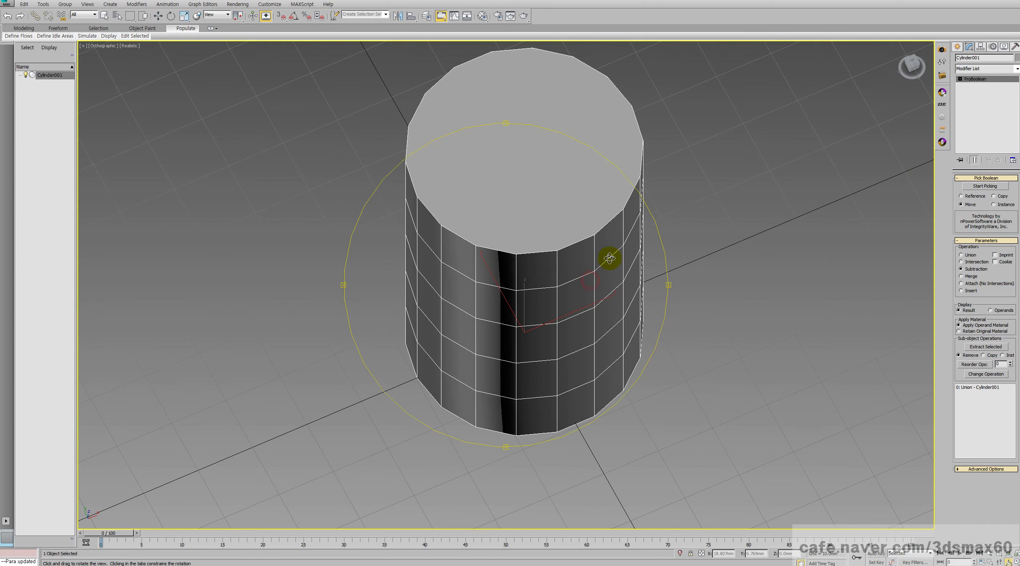
key("p")
scroll(620, 261, "down", 5)
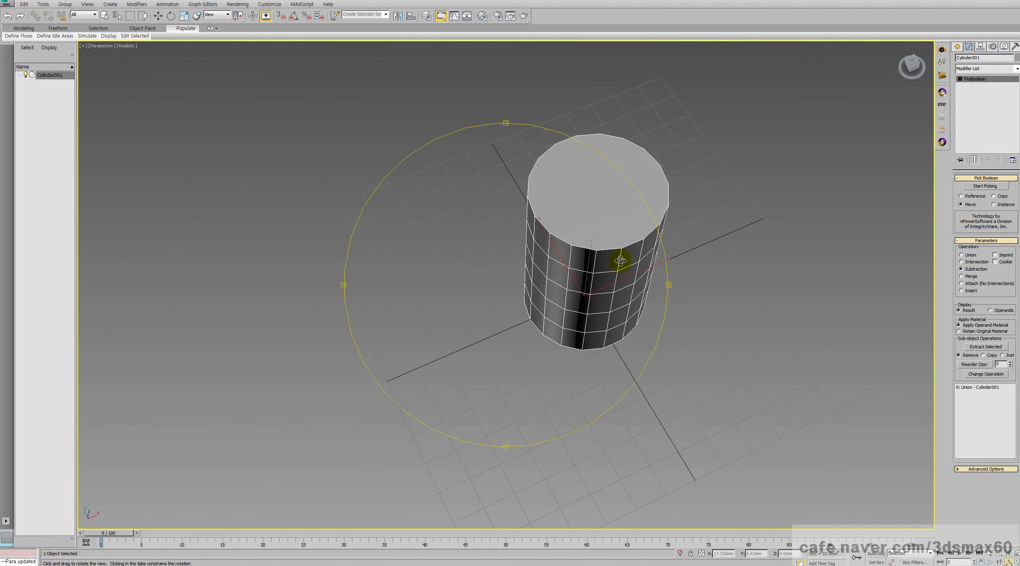
middle_click_drag(620, 260, 532, 316)
scroll(535, 311, "up", 2)
key("w")
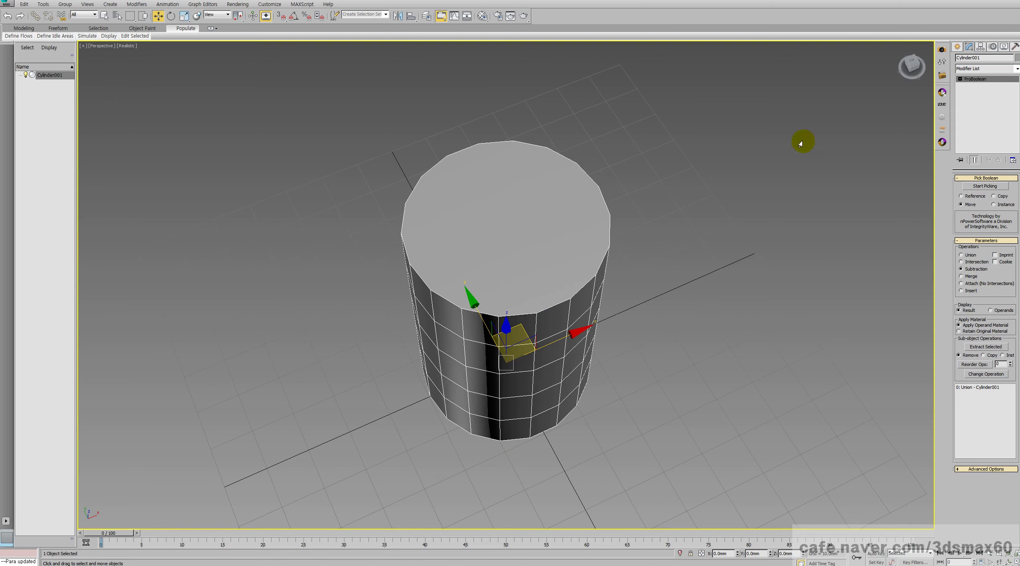
key("Delete")
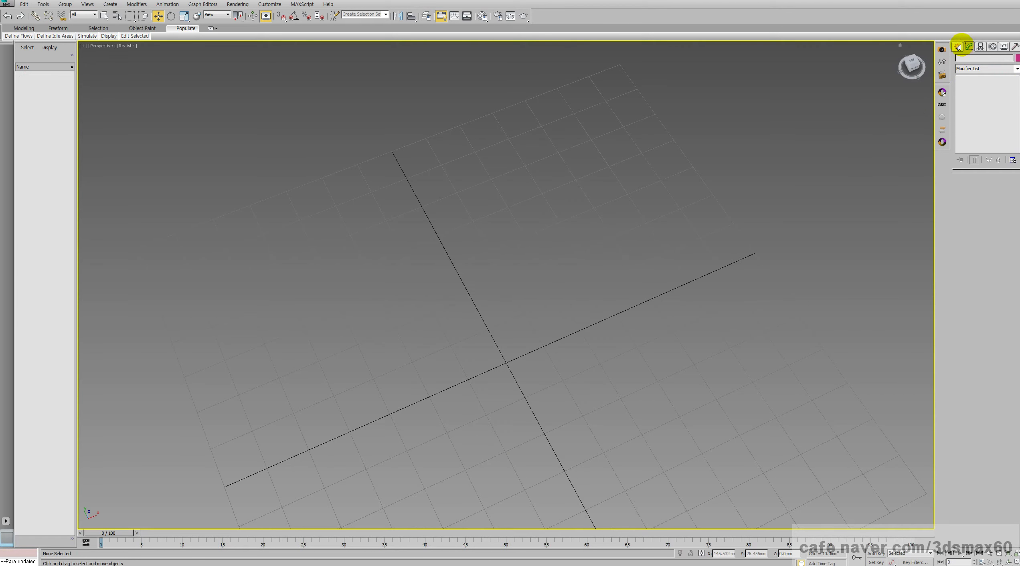
Create a standard cylinder about 12.4 mm in radius and 58.7 mm high at the grid origin
left_click(958, 47)
left_click(969, 70)
left_click(967, 77)
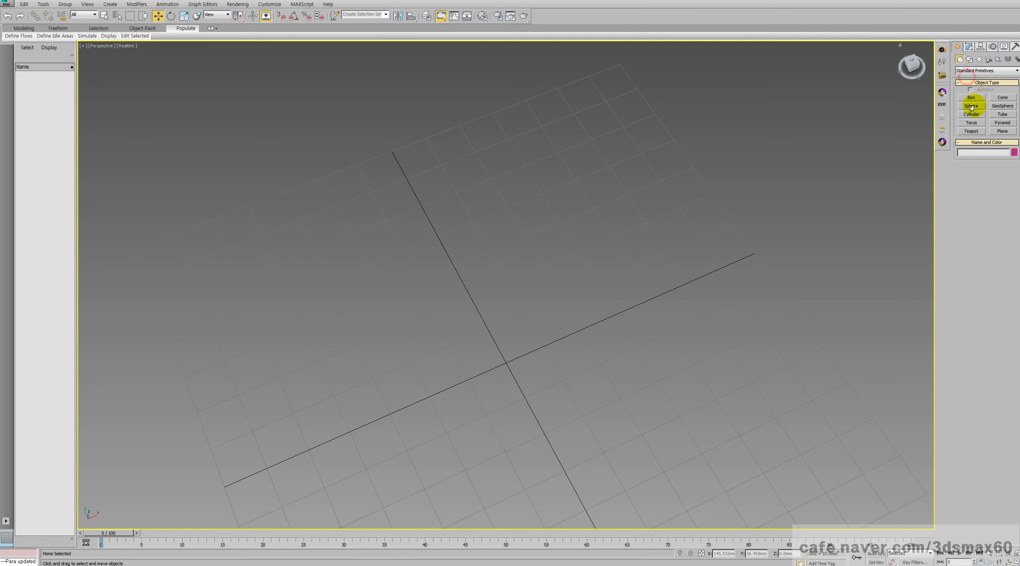
left_click(972, 115)
left_click_drag(503, 359, 501, 415)
left_click(504, 286)
left_click(522, 157)
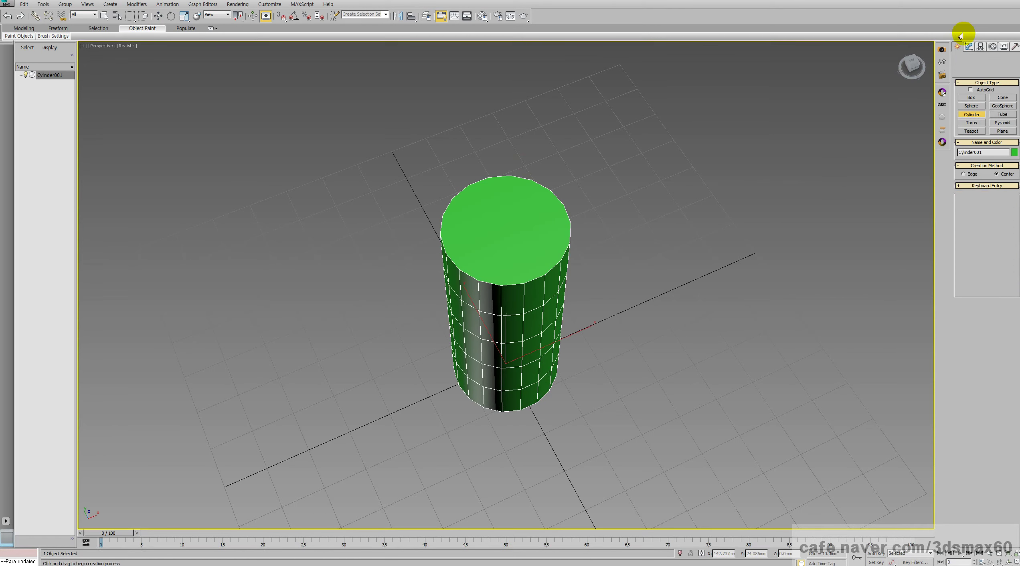
Set the cylinder's cap segments to 2 and convert it to an Editable Poly
left_click(969, 46)
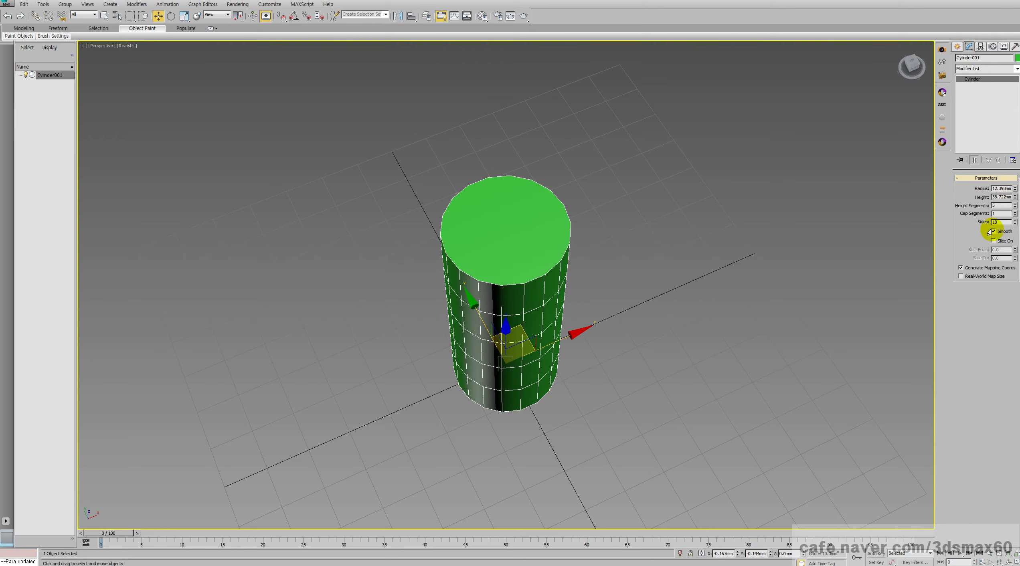
left_click(1016, 212)
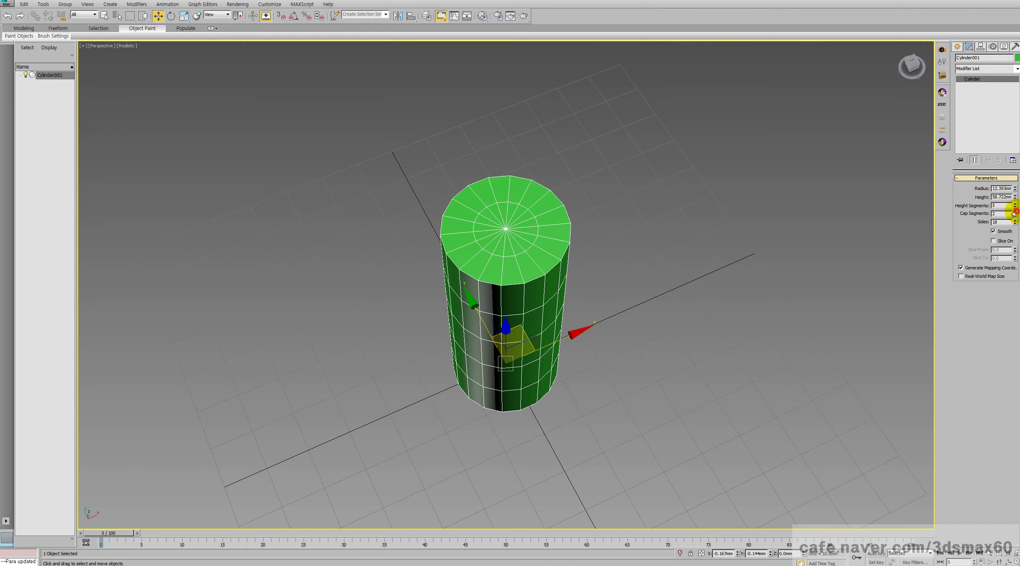
scroll(512, 238, "up", 4)
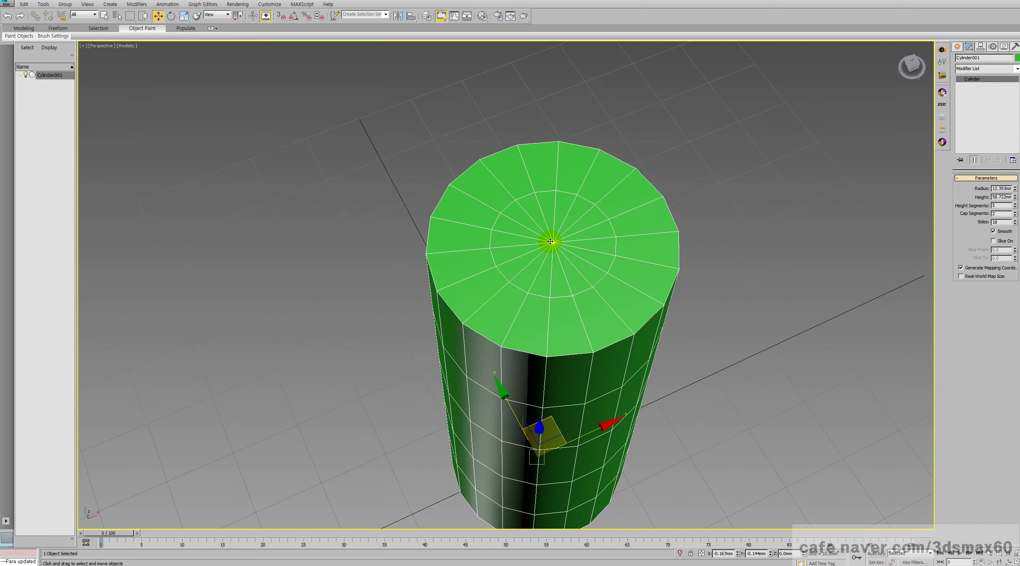
right_click(551, 242)
left_click(553, 245)
right_click(569, 245)
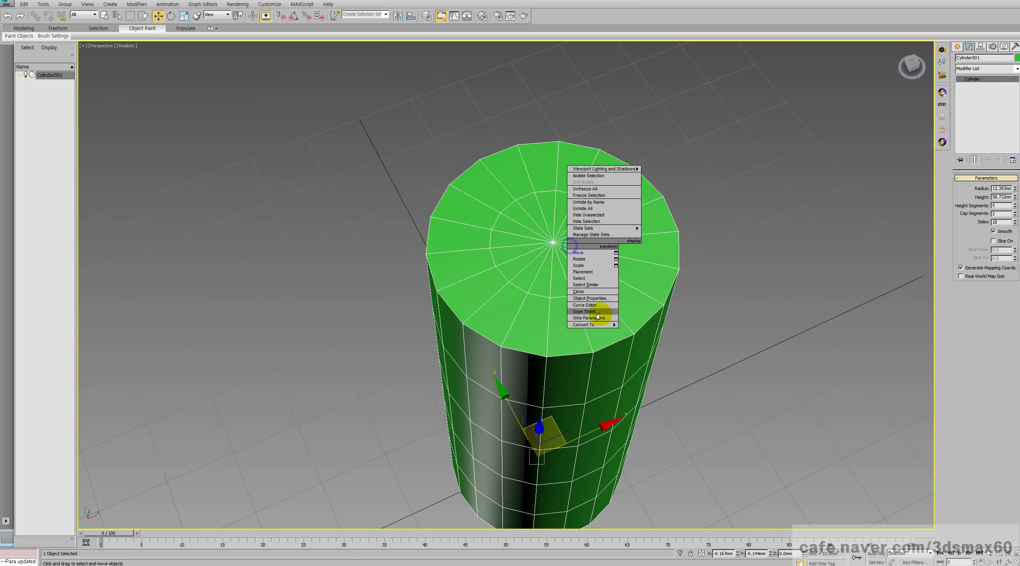
mouse_move(597, 324)
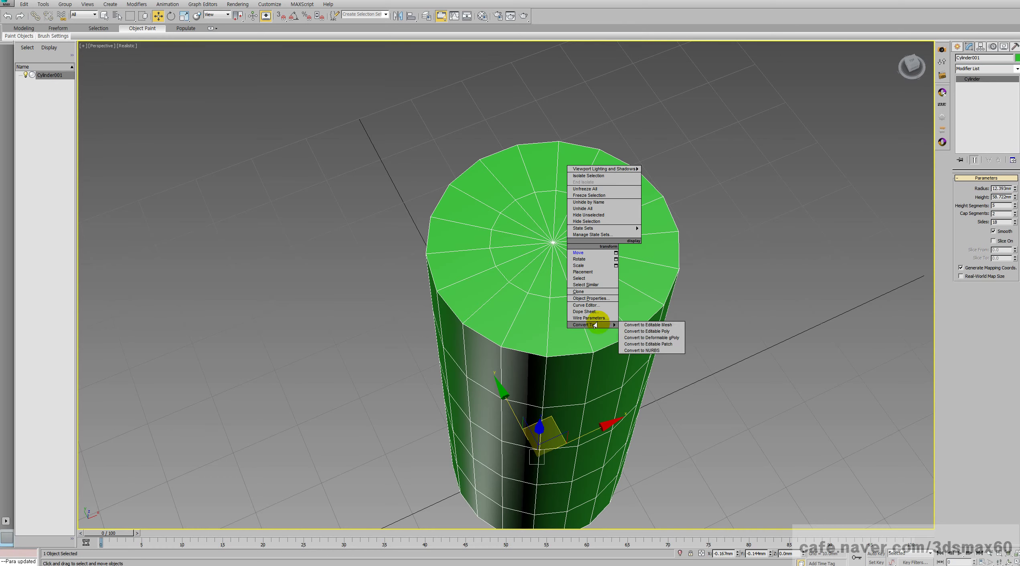
left_click(649, 332)
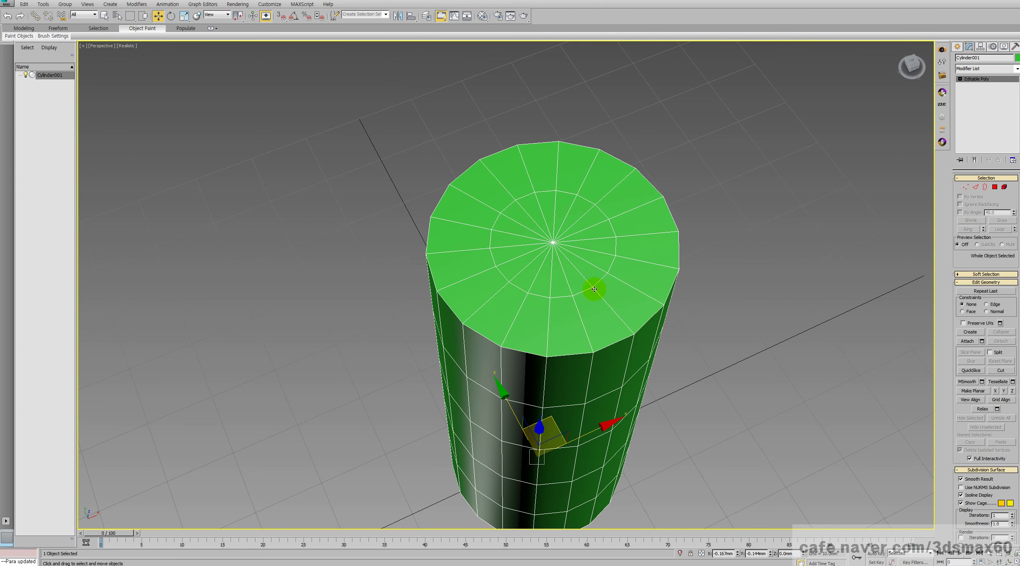
In the top view, select the polygons inside the inner cap ring on both ends of the cylinder
left_click(995, 187)
key("t")
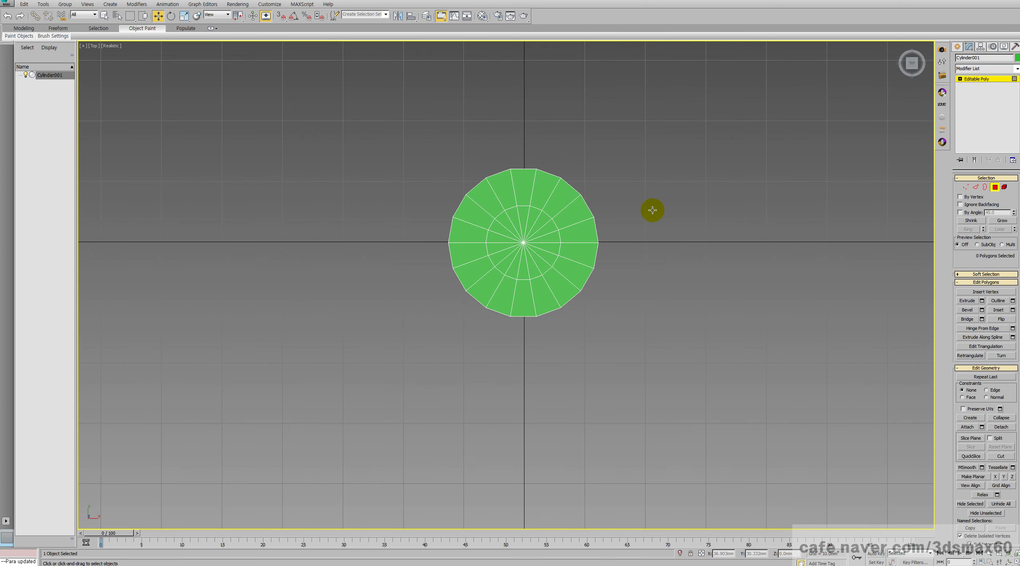
scroll(524, 237, "up", 5)
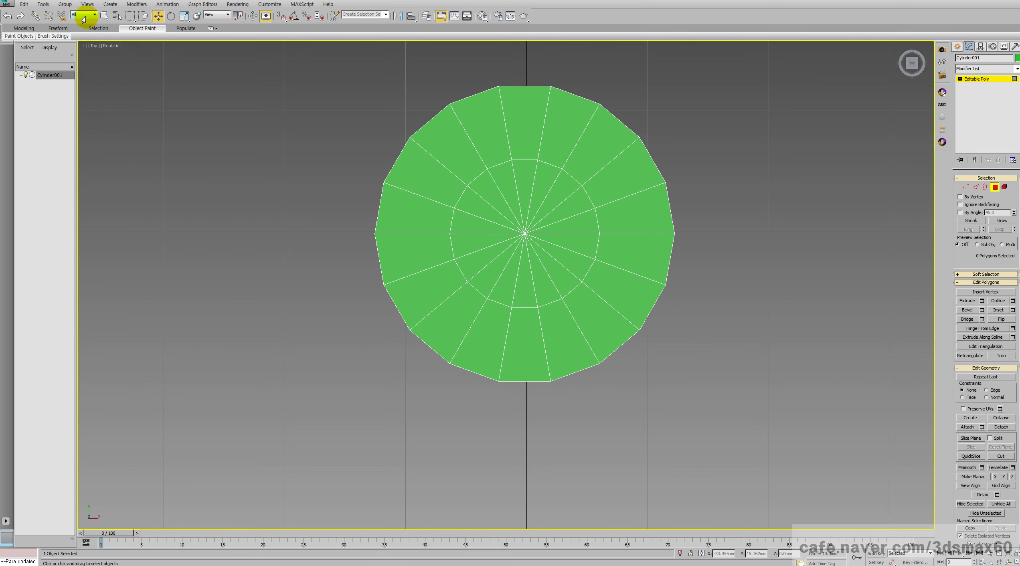
left_click(104, 15)
left_click(491, 194)
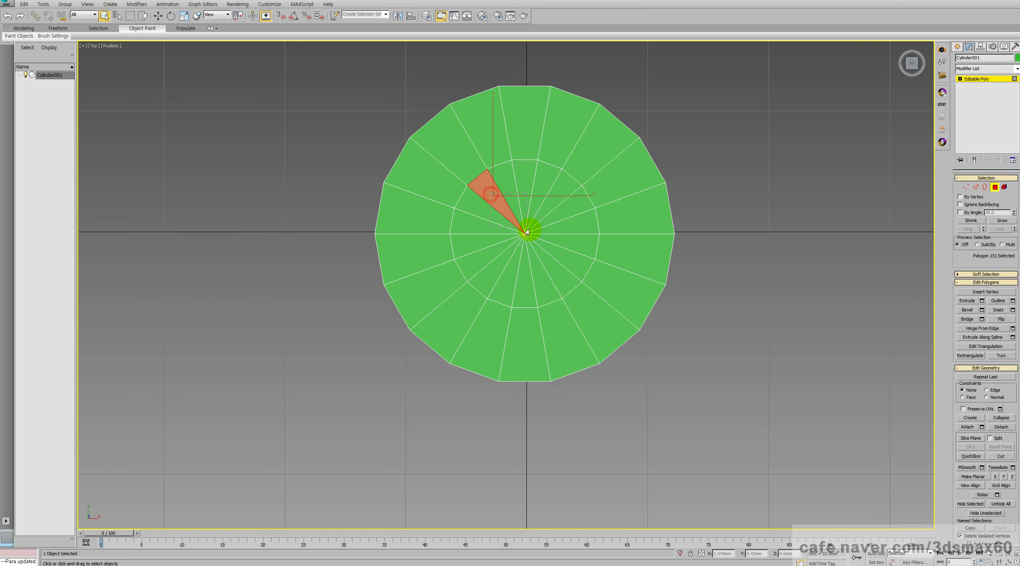
left_click(554, 256, "shift")
Bridge the selected inner cap polygons to open a hole through the cylinder, and leave polygon editing in perspective view
key("f")
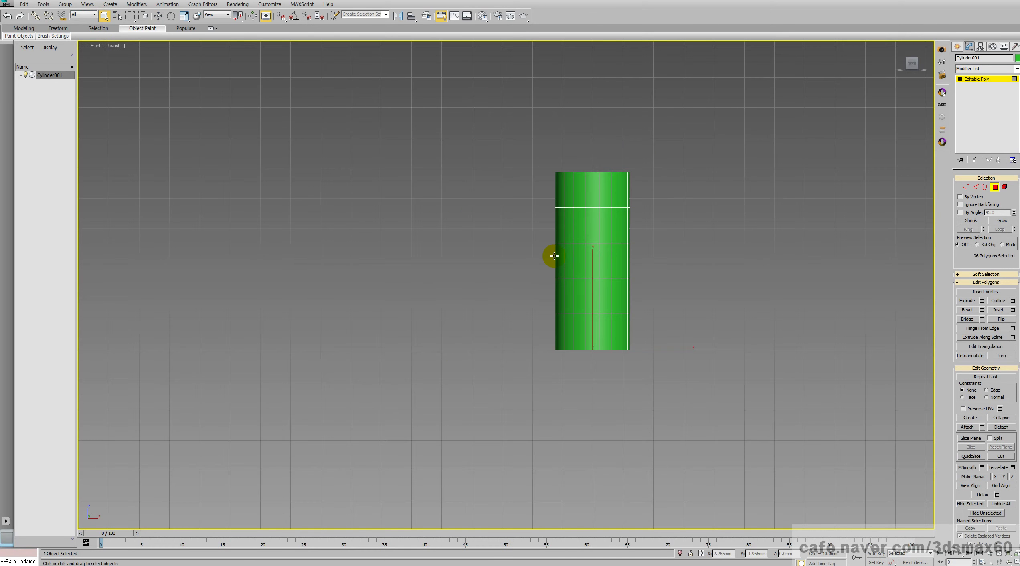
key("ctrl+r")
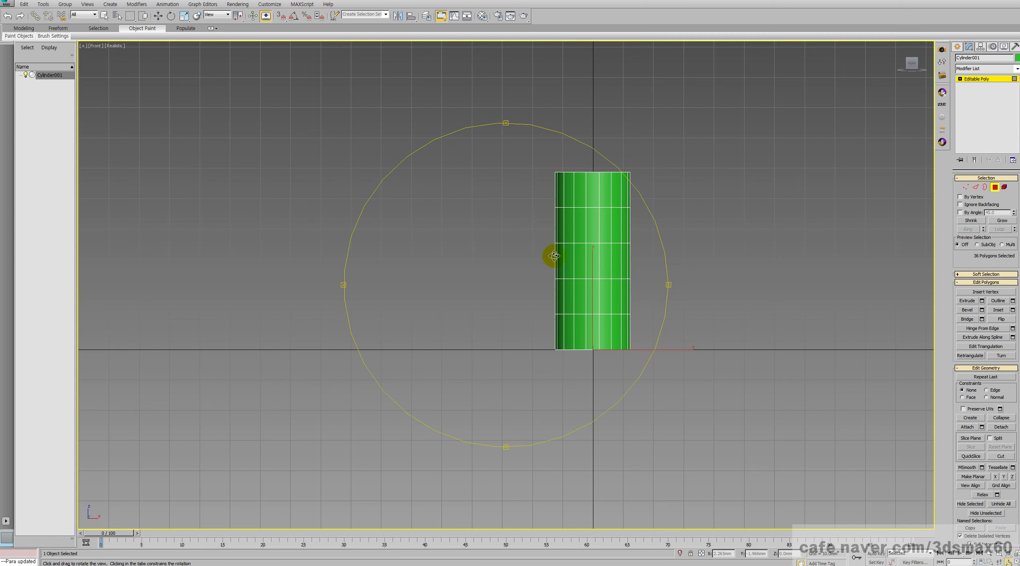
left_click_drag(555, 258, 903, 345)
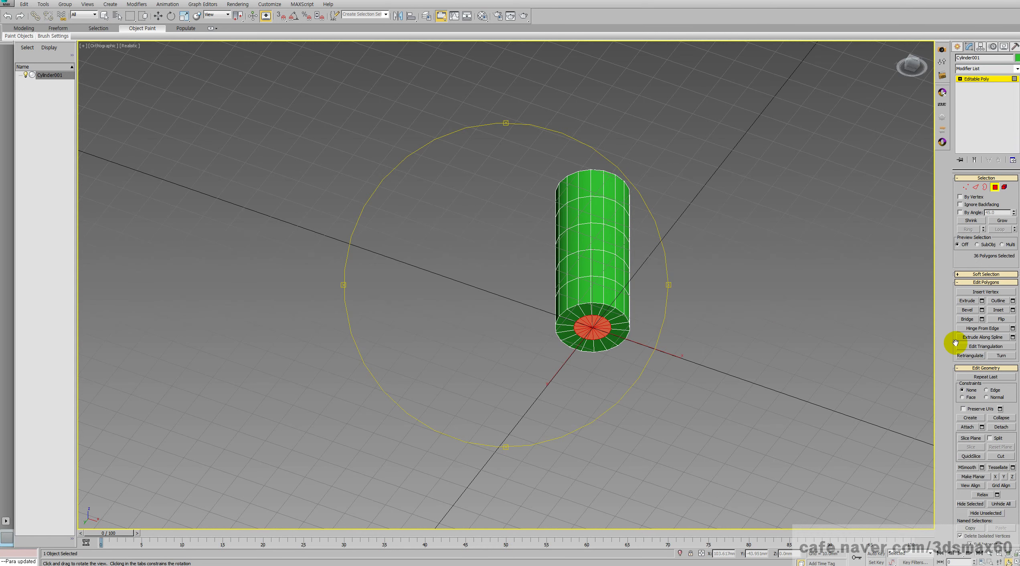
left_click(971, 320)
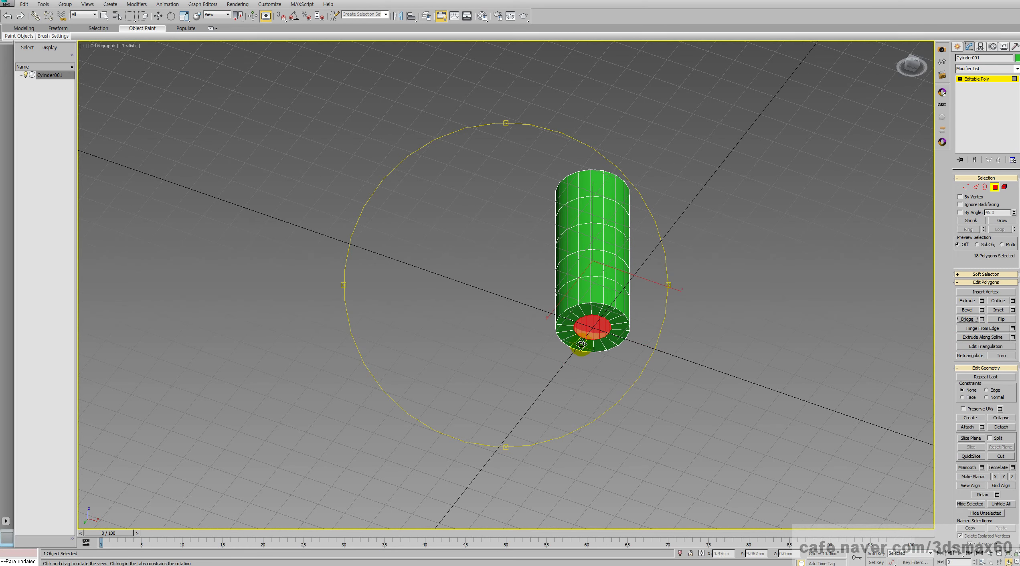
left_click_drag(581, 344, 602, 281)
key("p")
right_click(706, 284)
key("Delete")
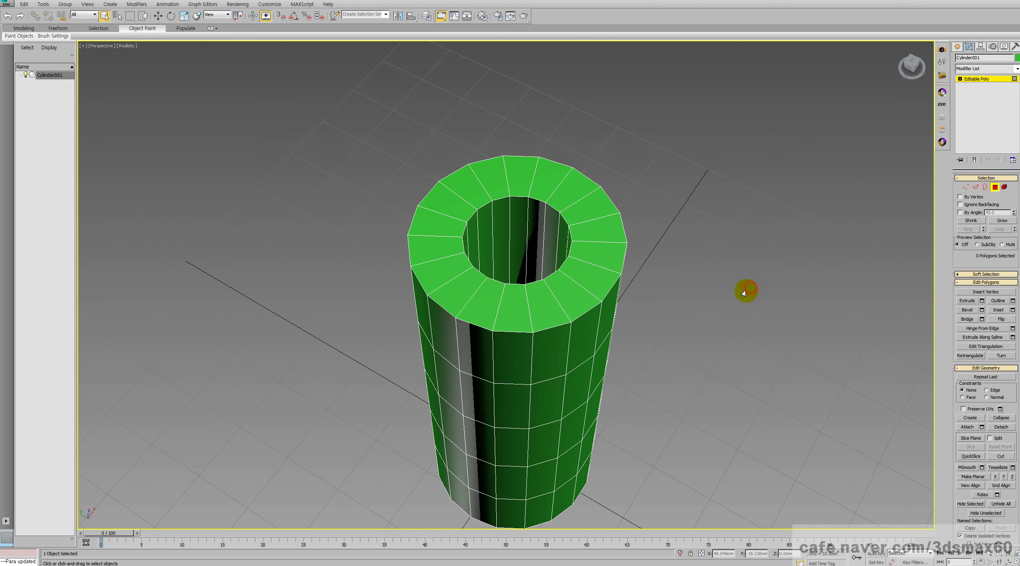
left_click(995, 187)
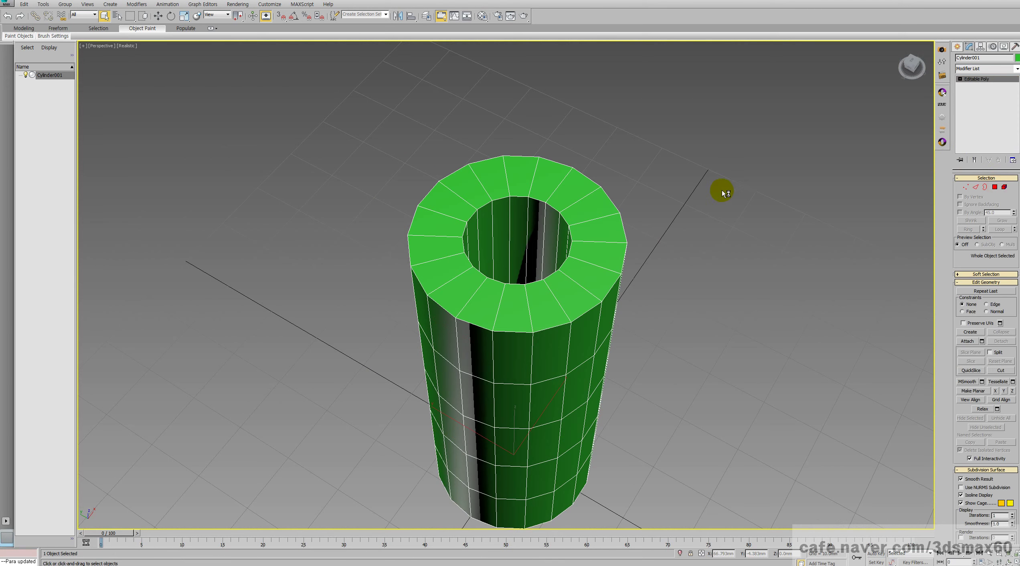
middle_click_drag(615, 229, 631, 200)
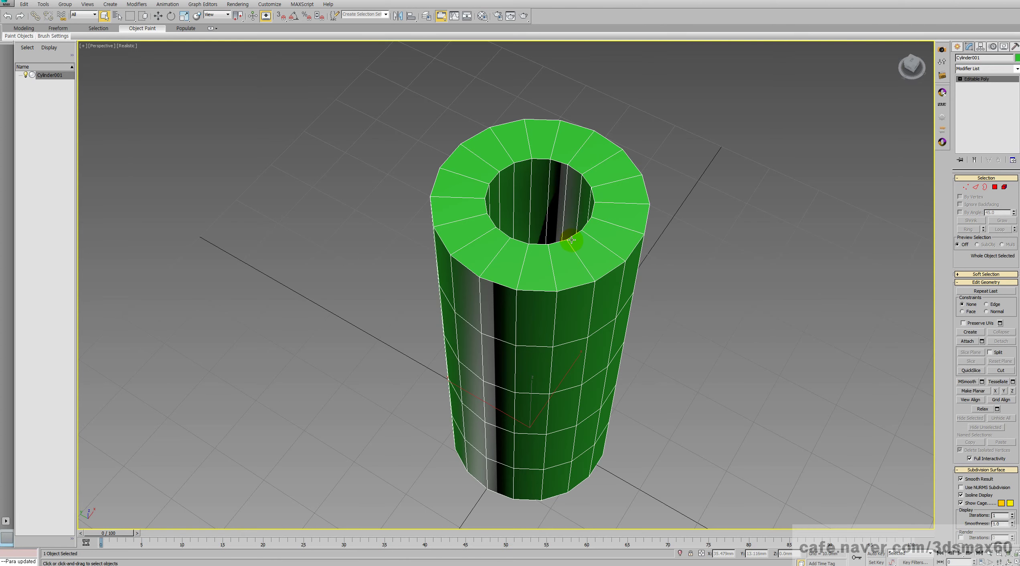
Delete the existing cylinder and create a new standard cylinder about 19.5 mm in radius and 55.5 mm high near the grid centre
key("Delete")
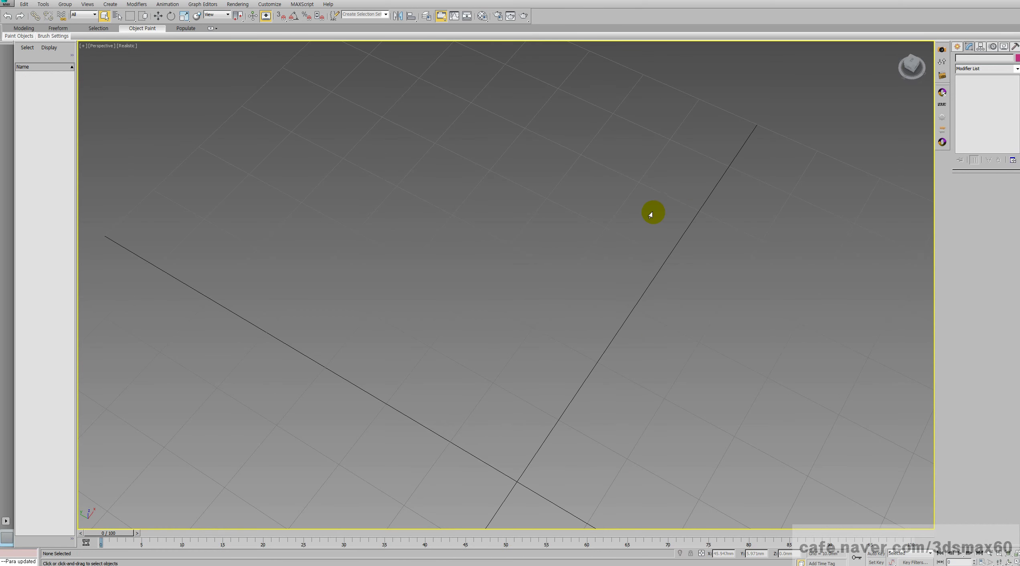
key("z")
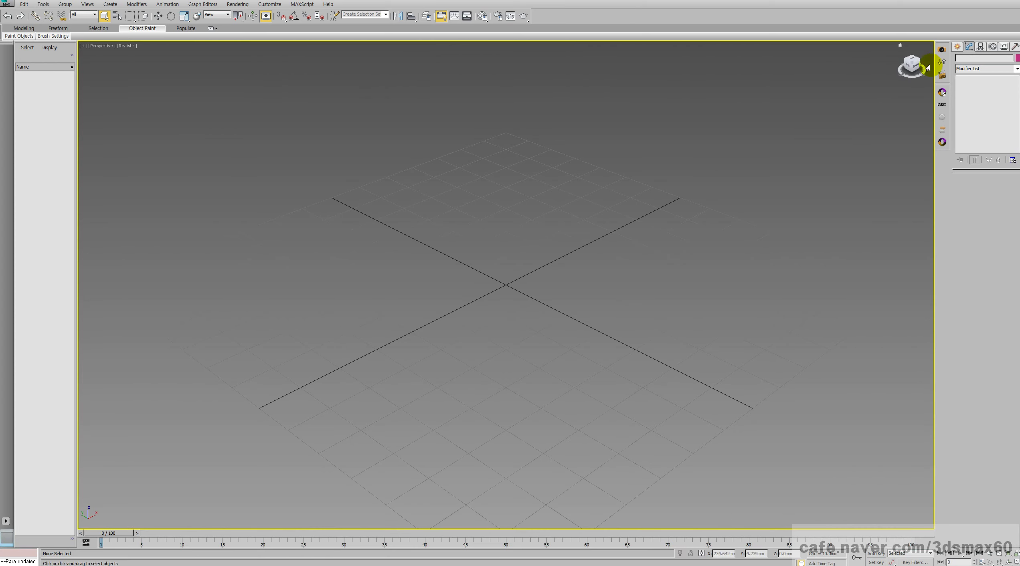
left_click(957, 47)
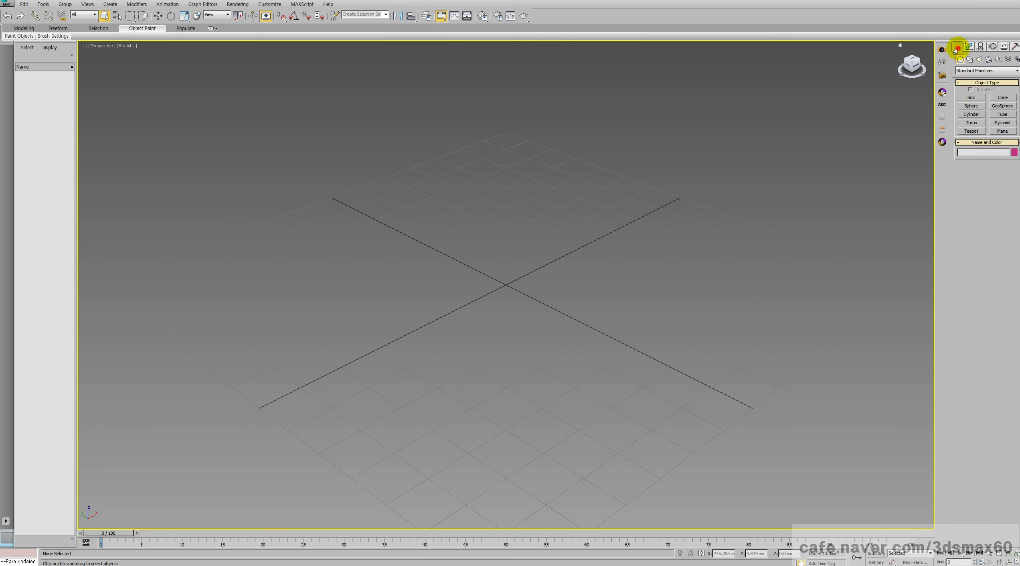
left_click(972, 115)
left_click_drag(532, 321, 528, 353)
left_click(548, 132)
left_click(546, 109)
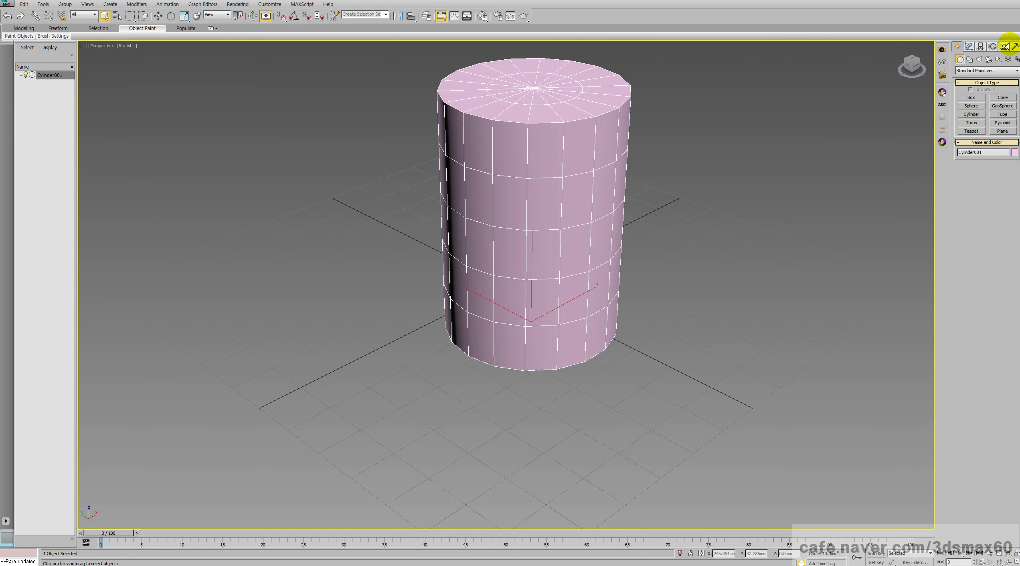
Set the cylinder's cap segments to 1 and convert it to an Editable Poly
left_click(969, 46)
double_click(1000, 198)
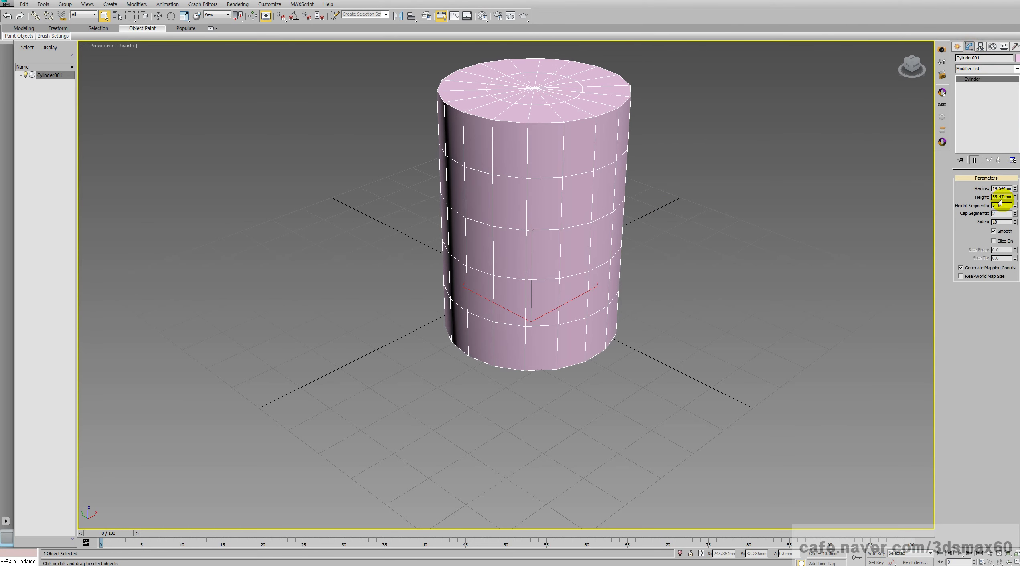
left_click(1015, 216)
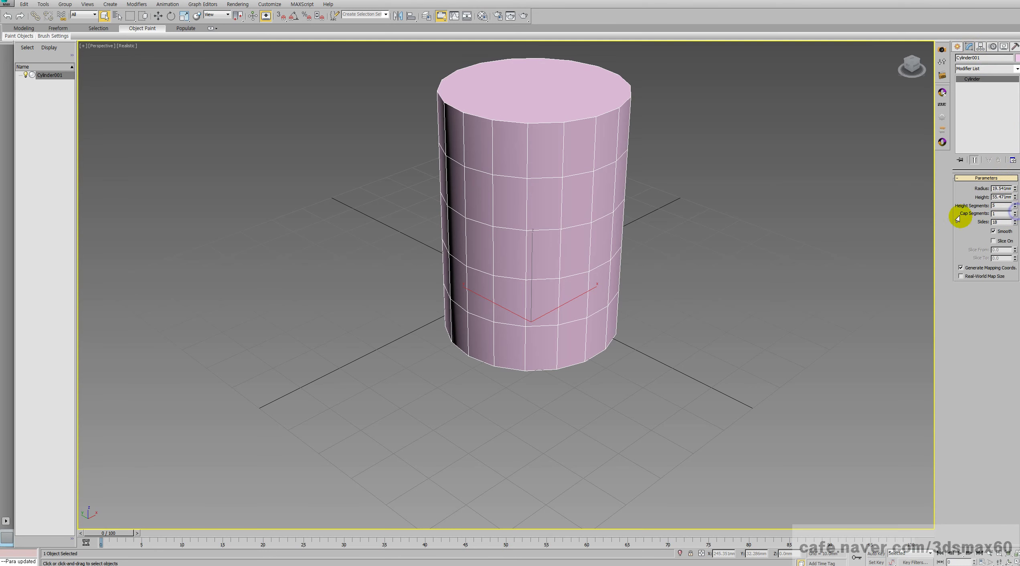
right_click(587, 225)
mouse_move(608, 296)
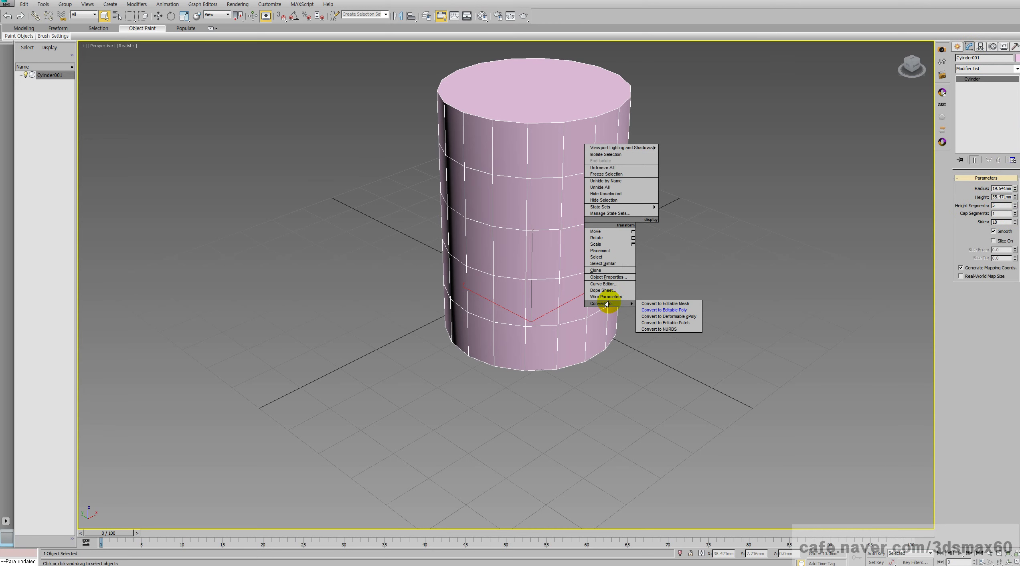
left_click(655, 310)
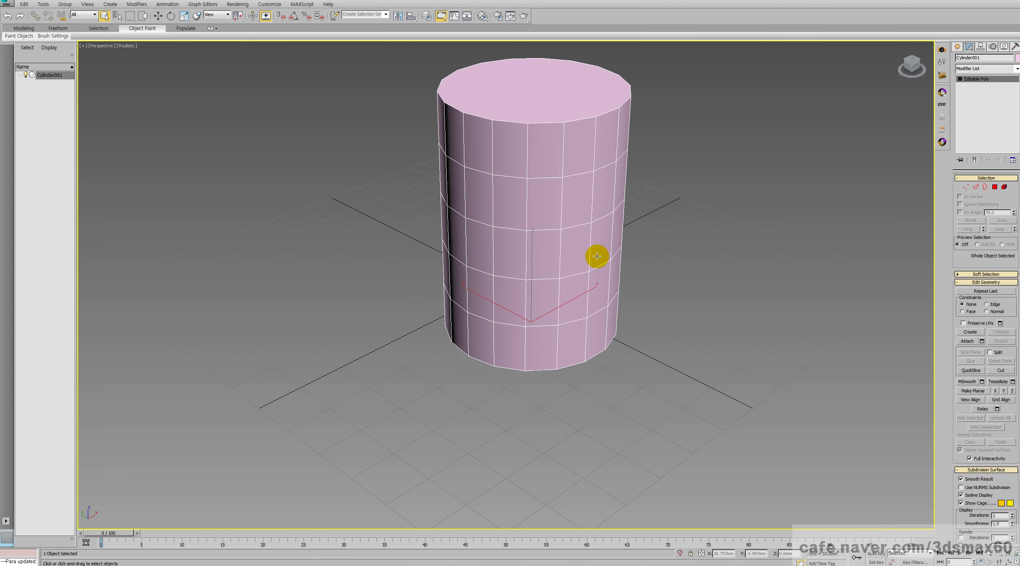
Select the ring of polygons around the cylinder's middle and scale it inward uniformly to form a moderately narrowed waist
key("4")
left_click(533, 250)
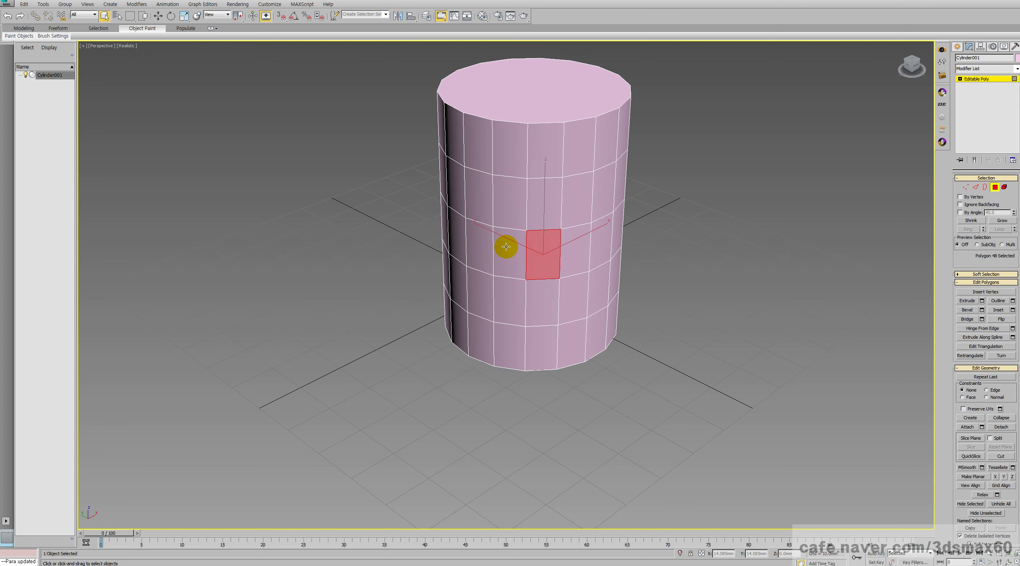
left_click(506, 246, "shift")
right_click(508, 245)
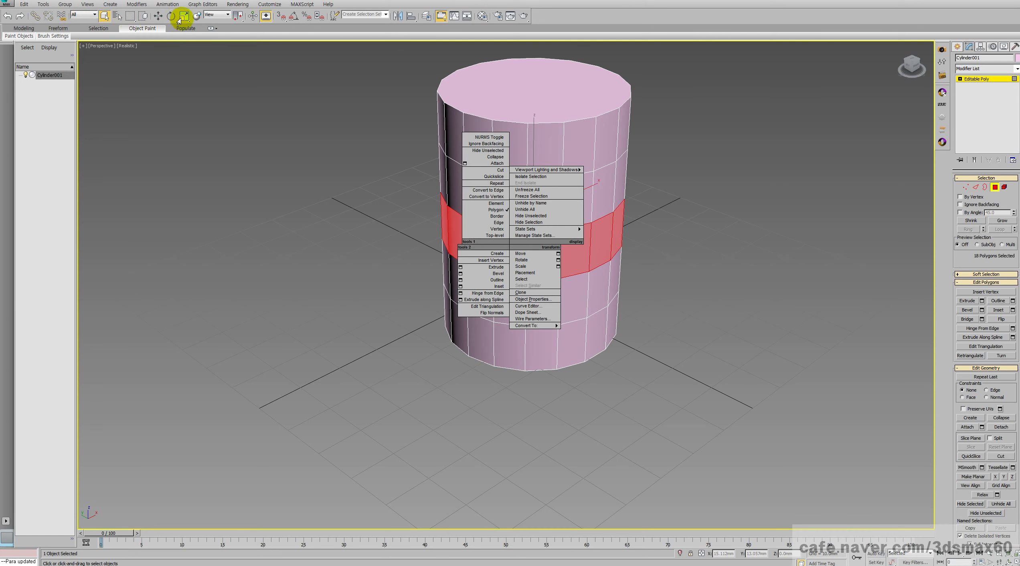
left_click(185, 17)
left_click(542, 252)
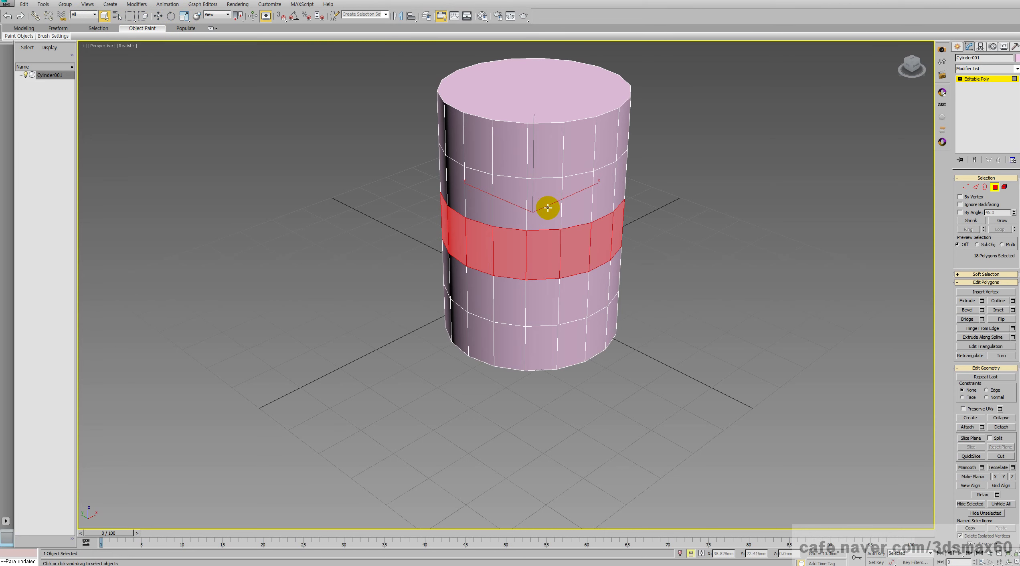
right_click(548, 207)
left_click(559, 252)
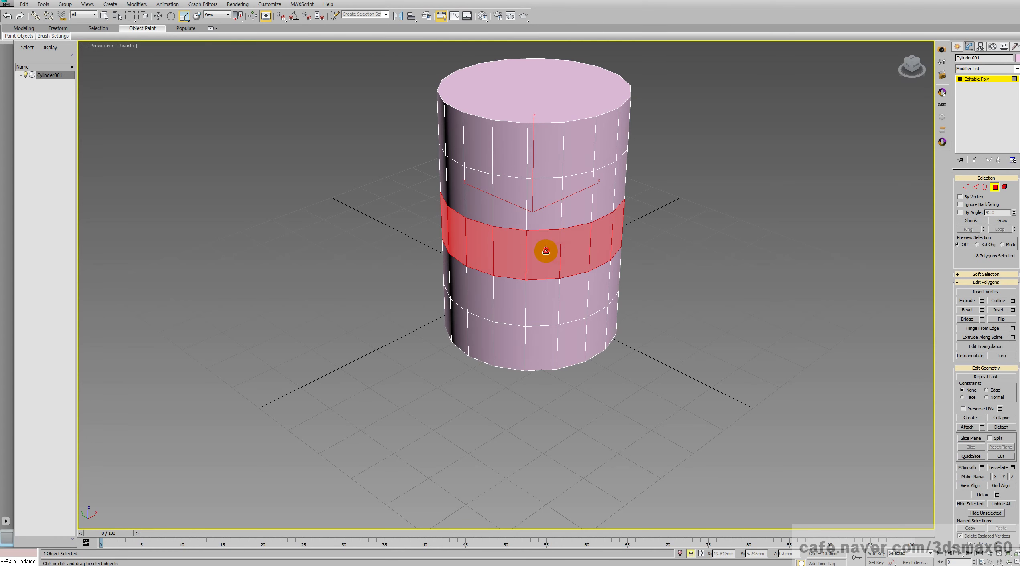
left_click_drag(546, 251, 544, 275)
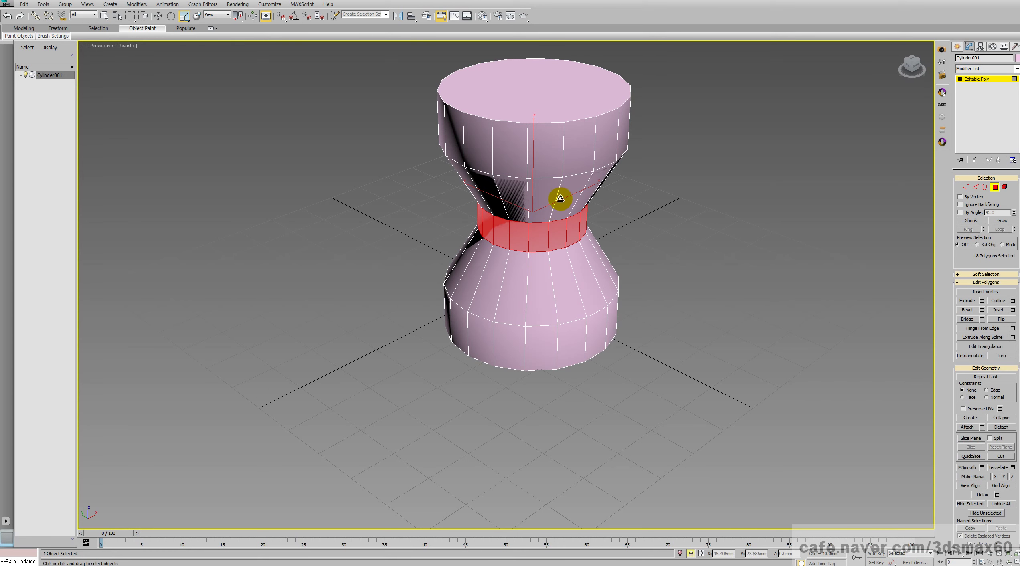
middle_click_drag(561, 198, 557, 231)
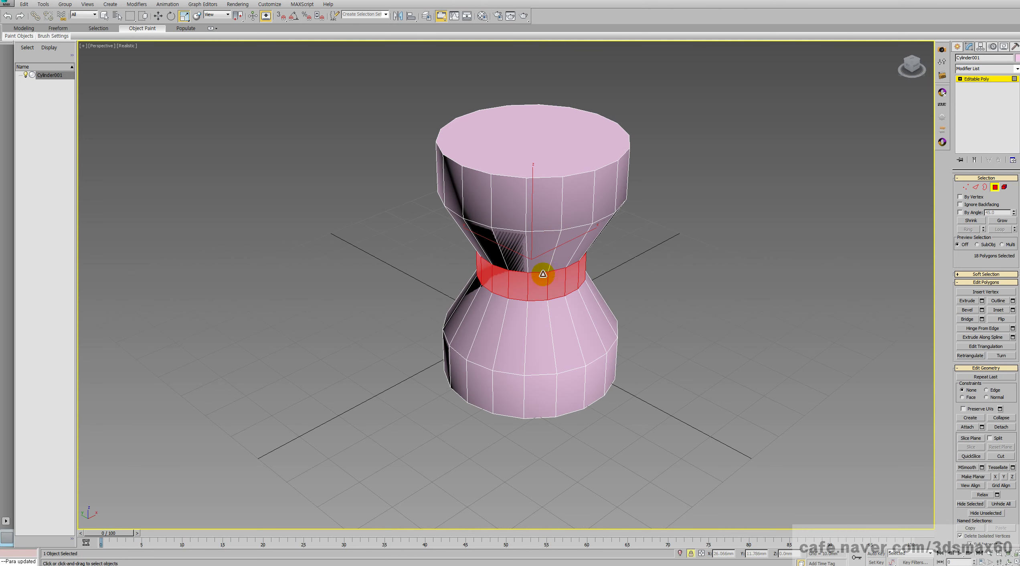
left_click_drag(540, 282, 542, 268)
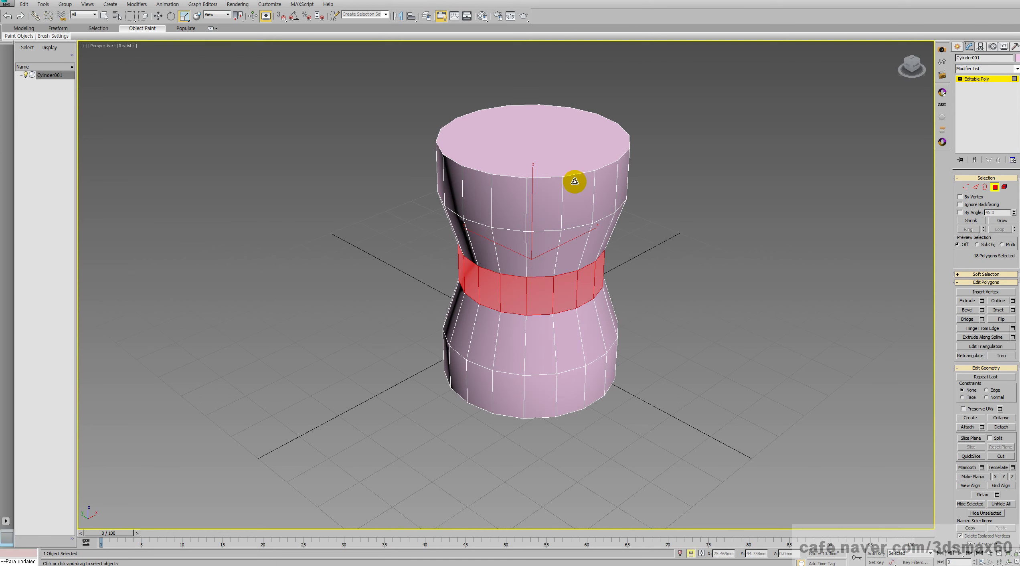
Select the polygons on the top and bottom caps of the cylinder and return to the top view
key("t")
scroll(584, 235, "down", 4)
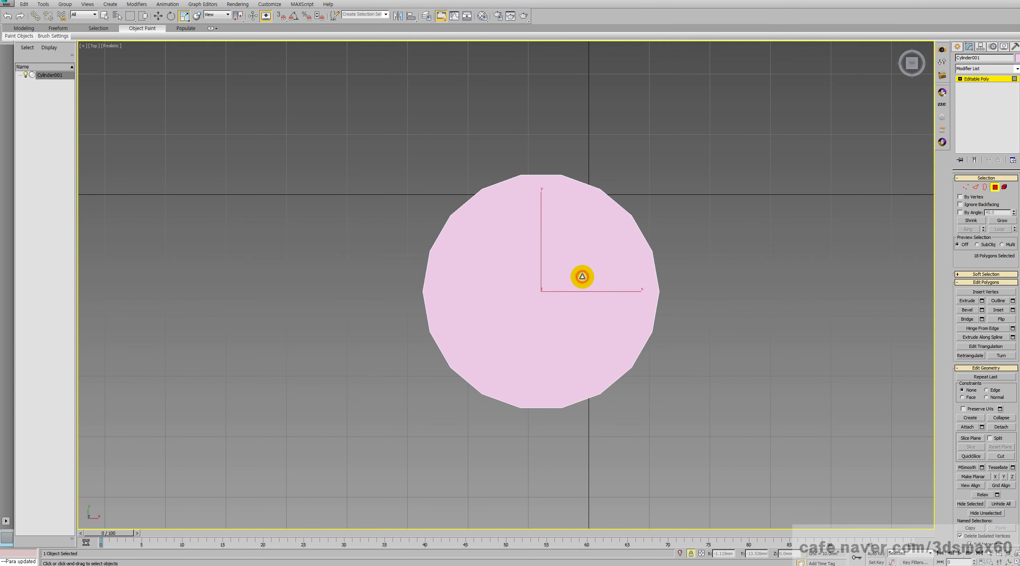
left_click(582, 277)
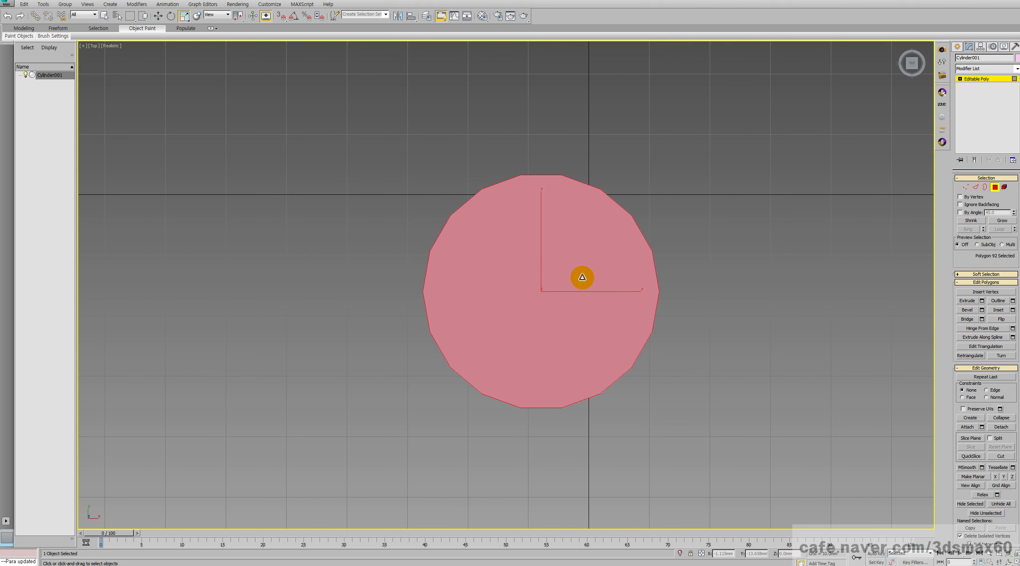
key("ctrl+r")
left_click_drag(560, 324, 582, 253)
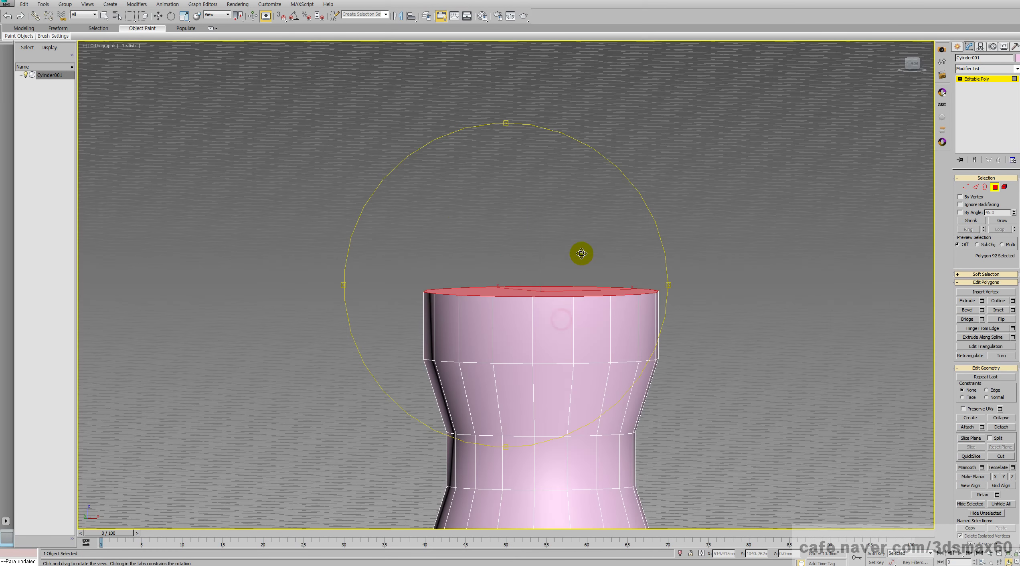
left_click_drag(559, 351, 528, 330)
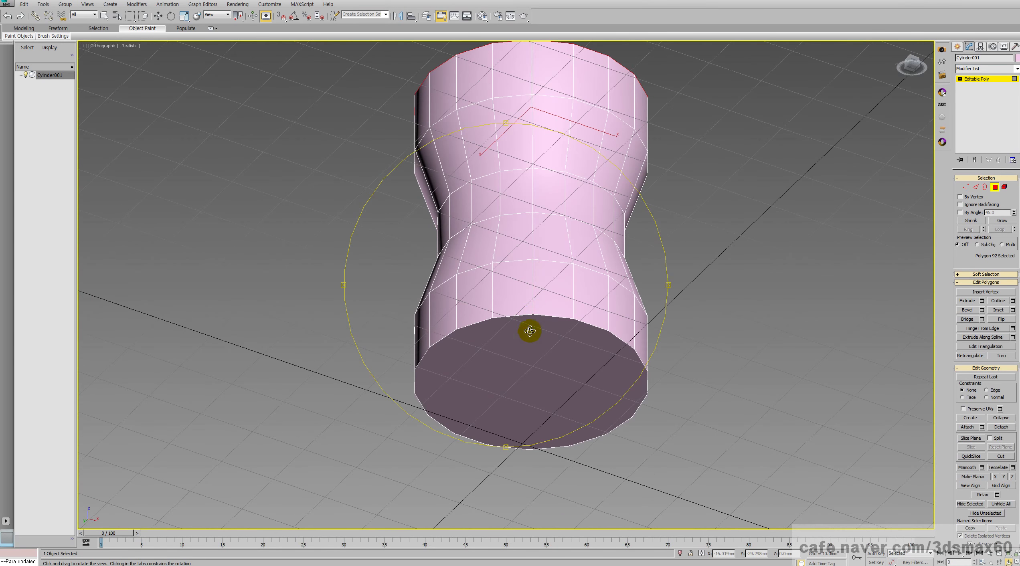
right_click(528, 345)
left_click(527, 345, "ctrl")
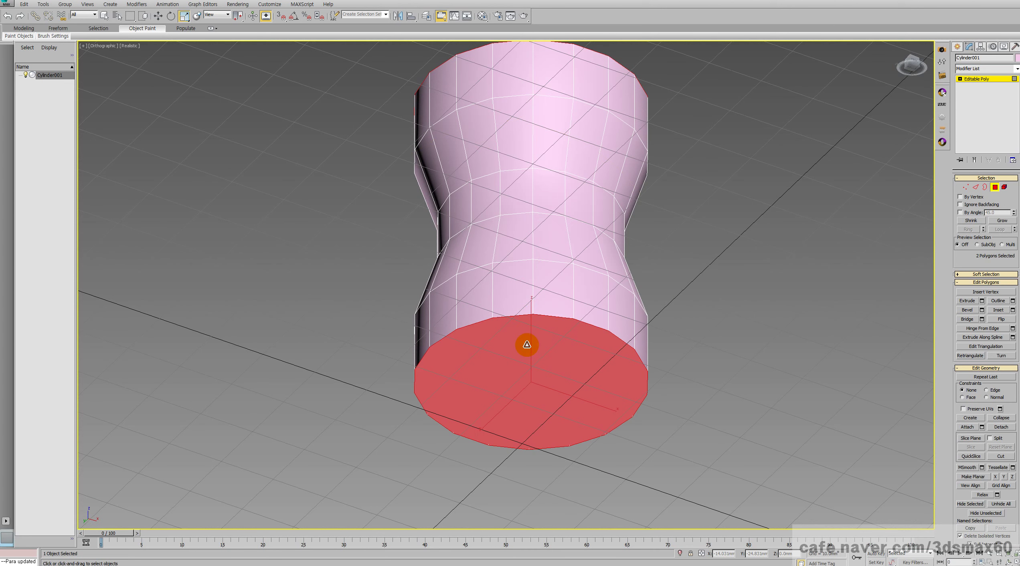
key("t")
middle_click_drag(525, 350, 597, 245)
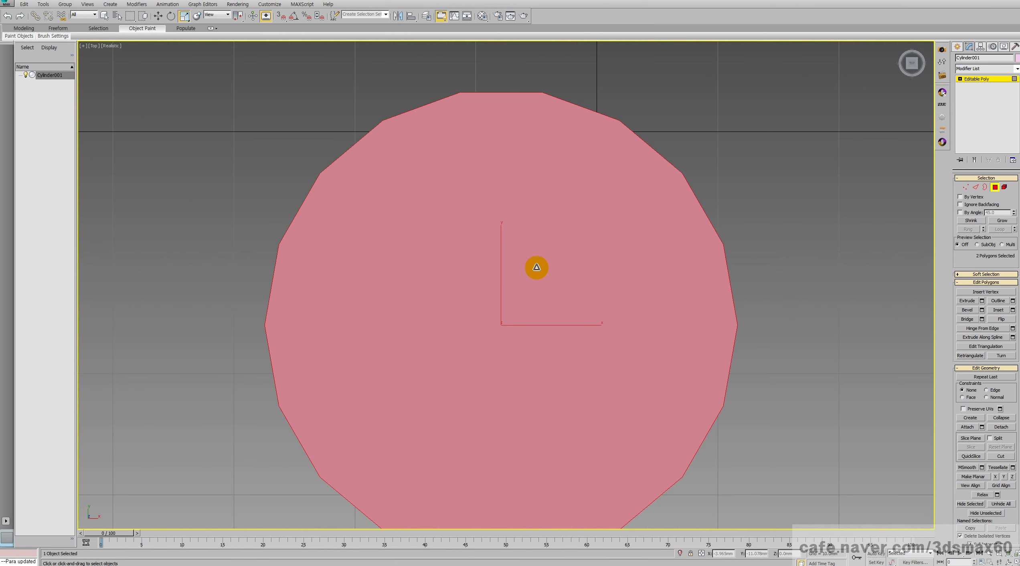
Try scaling down the selected cap polygons as a copy cloned to an element, and undo it
left_click(141, 18)
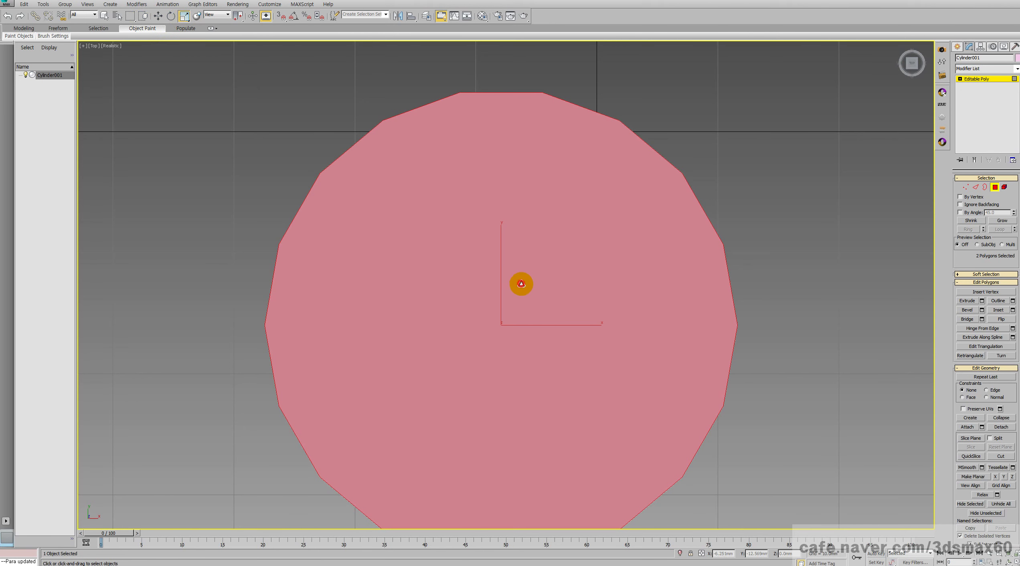
left_click_drag(521, 284, 521, 289)
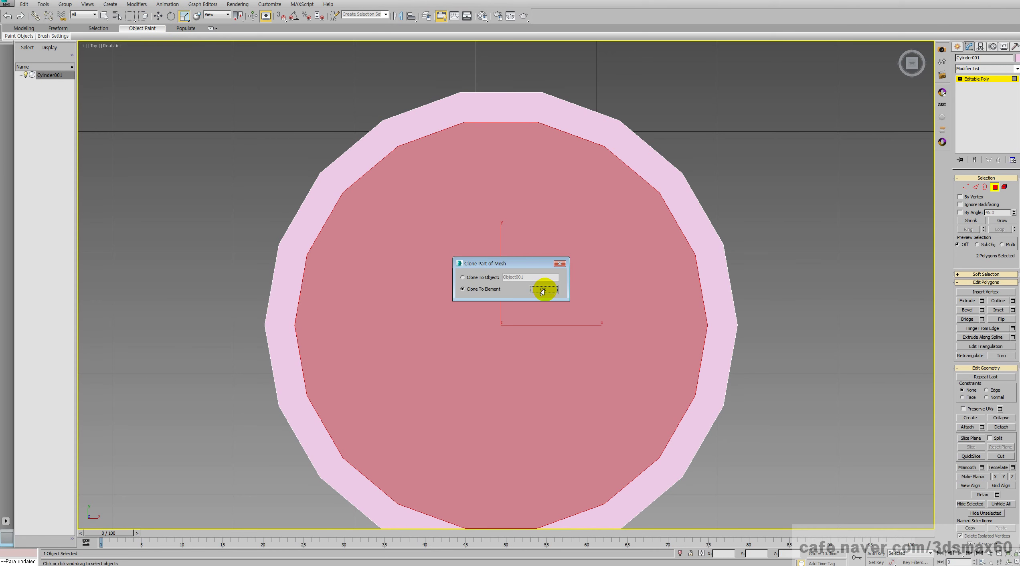
left_click(543, 289)
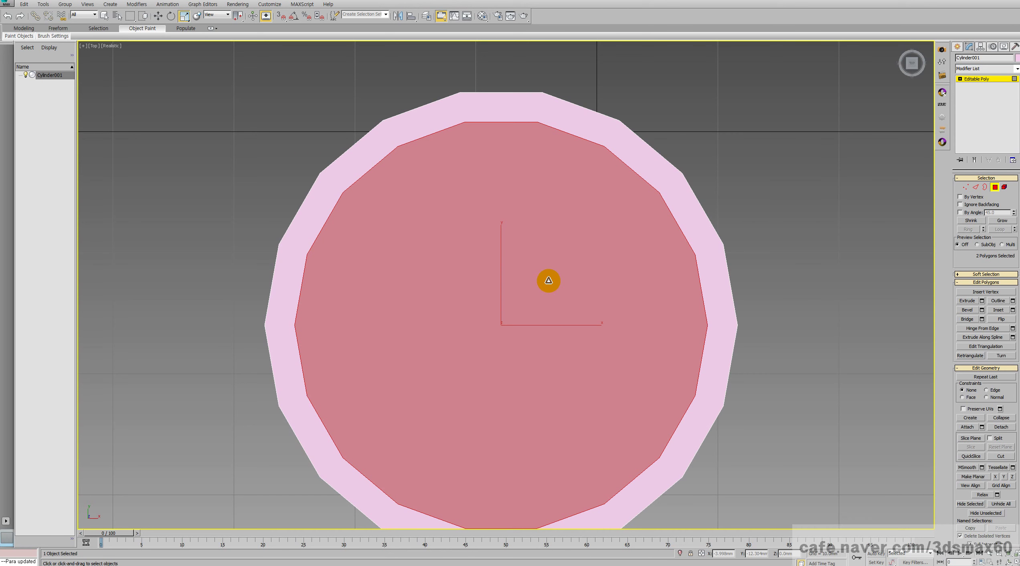
key("ctrl+z")
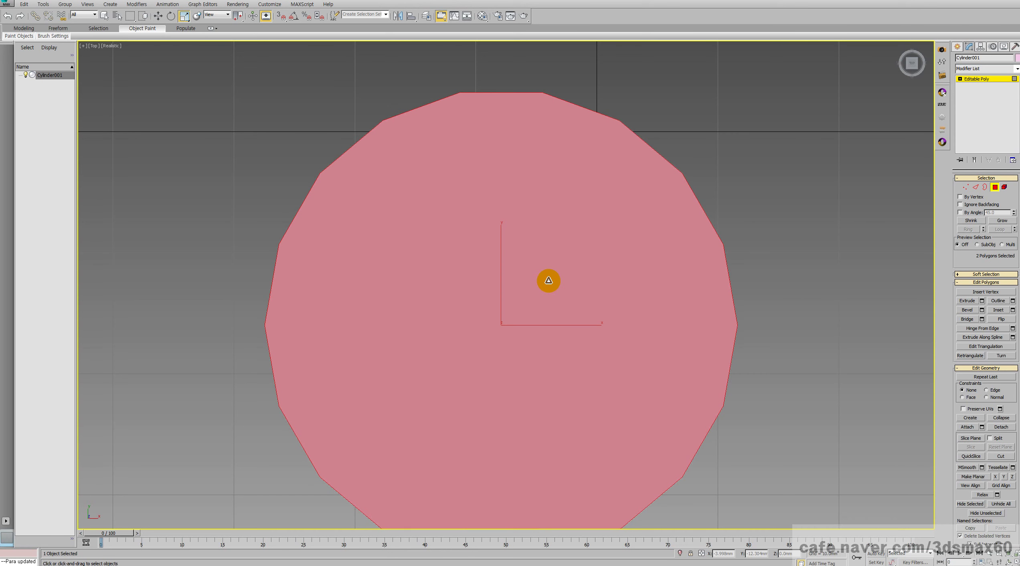
Delete both cap polygons and select the open borders at the top and bottom of the cylinder
key("Delete")
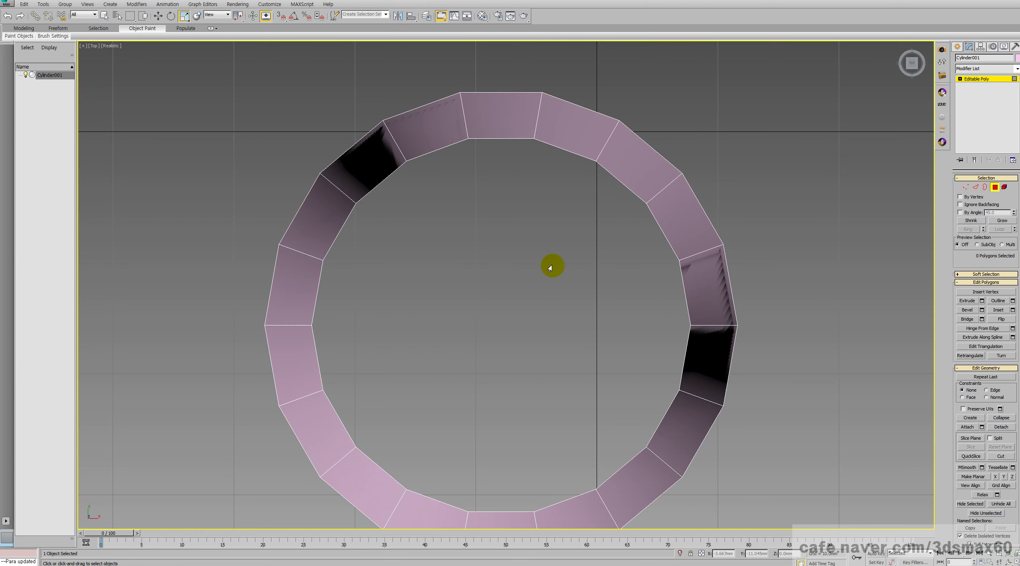
middle_click_drag(551, 268, 525, 151, "alt")
key("t")
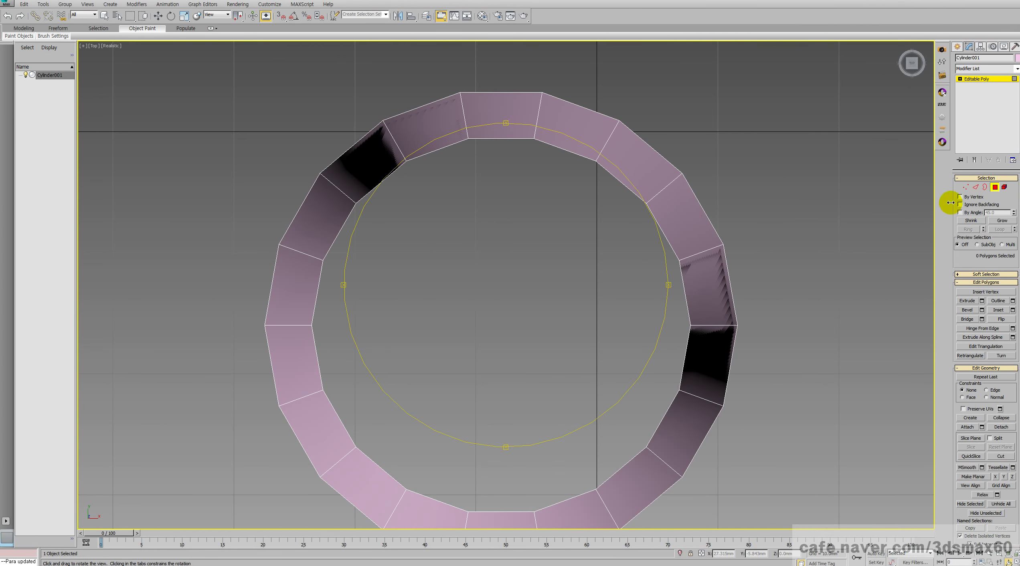
left_click(976, 188)
left_click(985, 187)
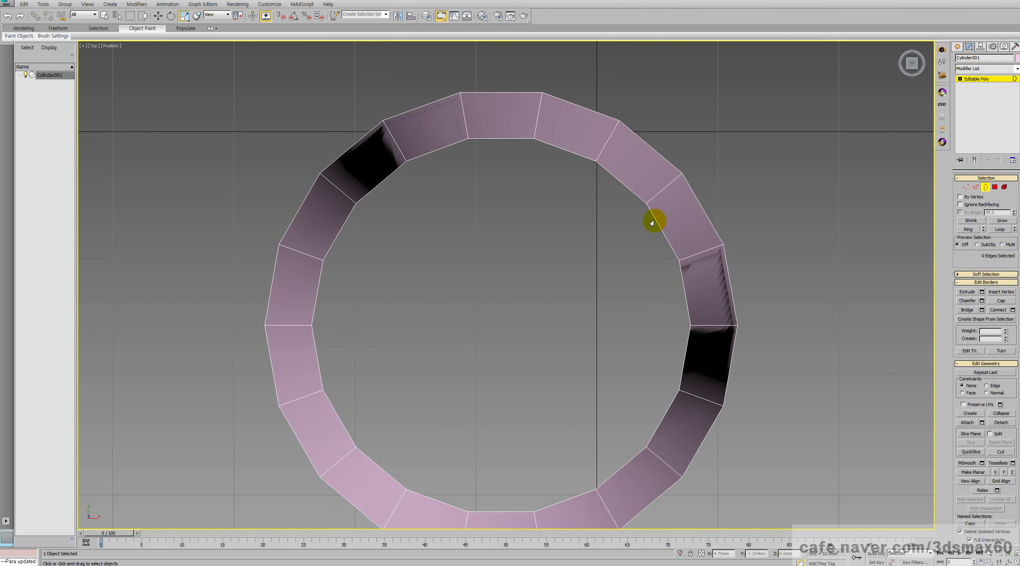
mouse_move(570, 260)
middle_mouse_down("alt")
mouse_move(579, 237)
mouse_move(575, 253)
middle_mouse_up("alt")
left_click(567, 277)
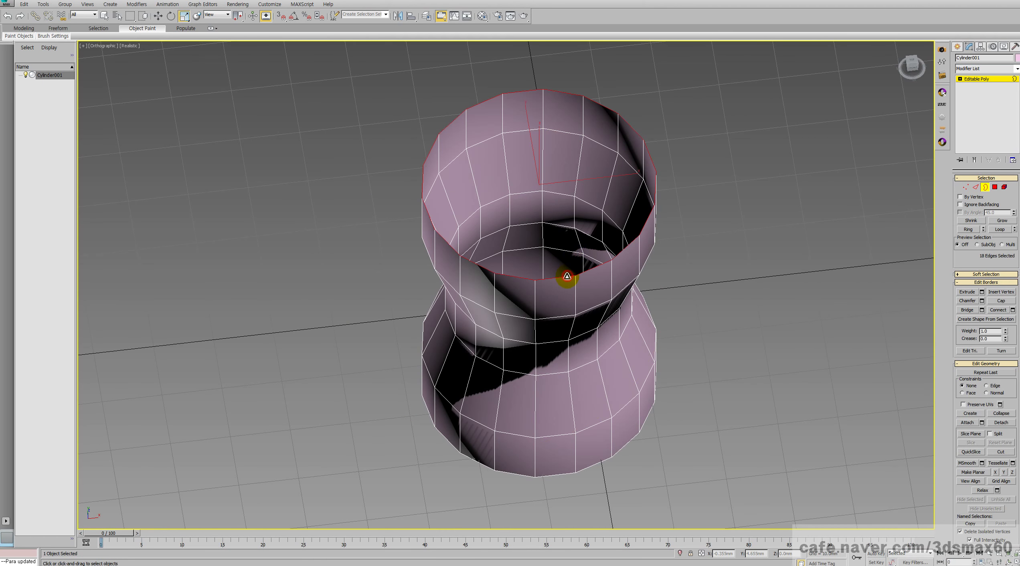
left_click(555, 477, "ctrl")
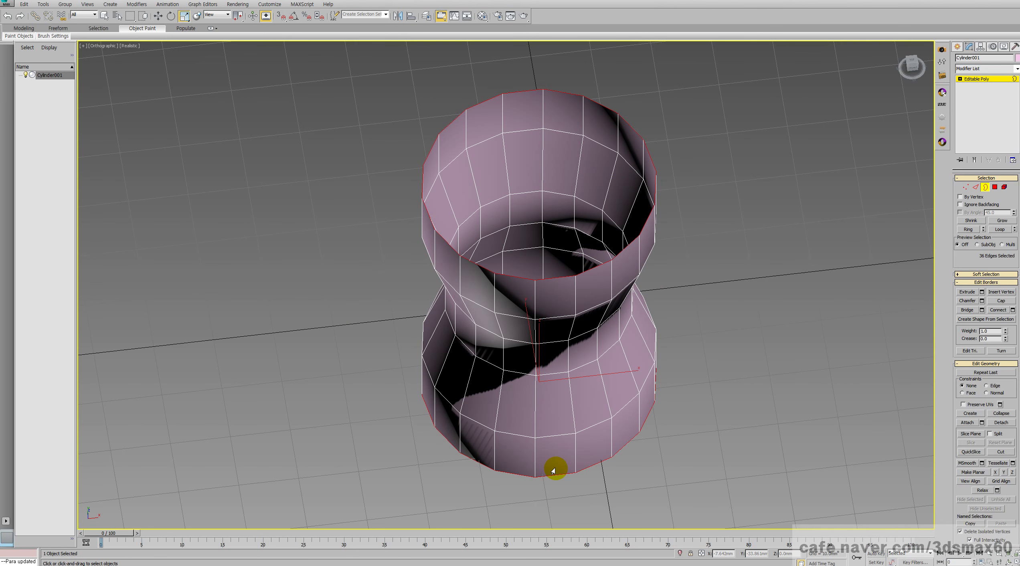
In the top view, extend both selected borders inward with scaled copies in two rings, leaving a small central opening
key("t")
scroll(600, 258, "down", 6)
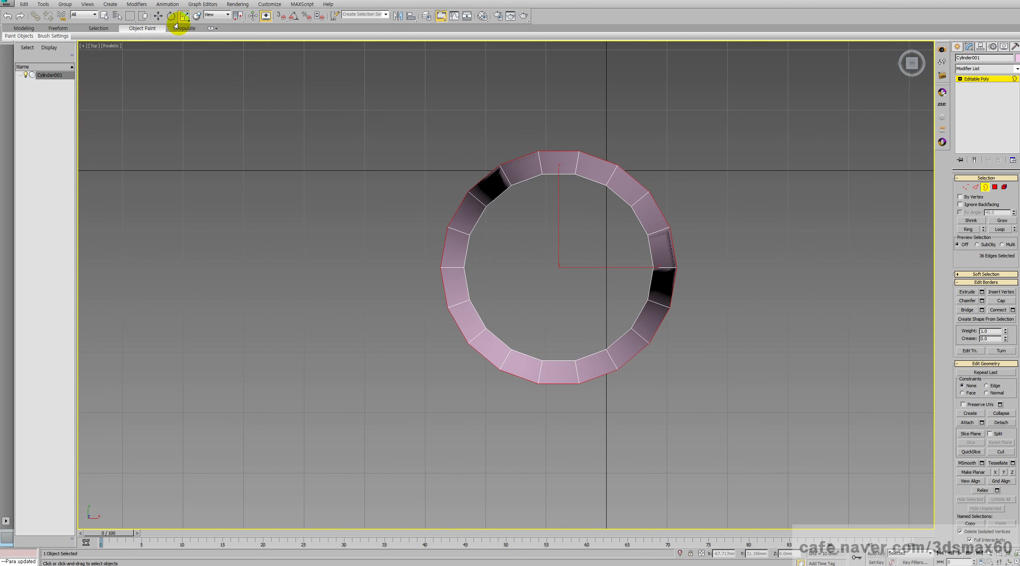
right_click(540, 220)
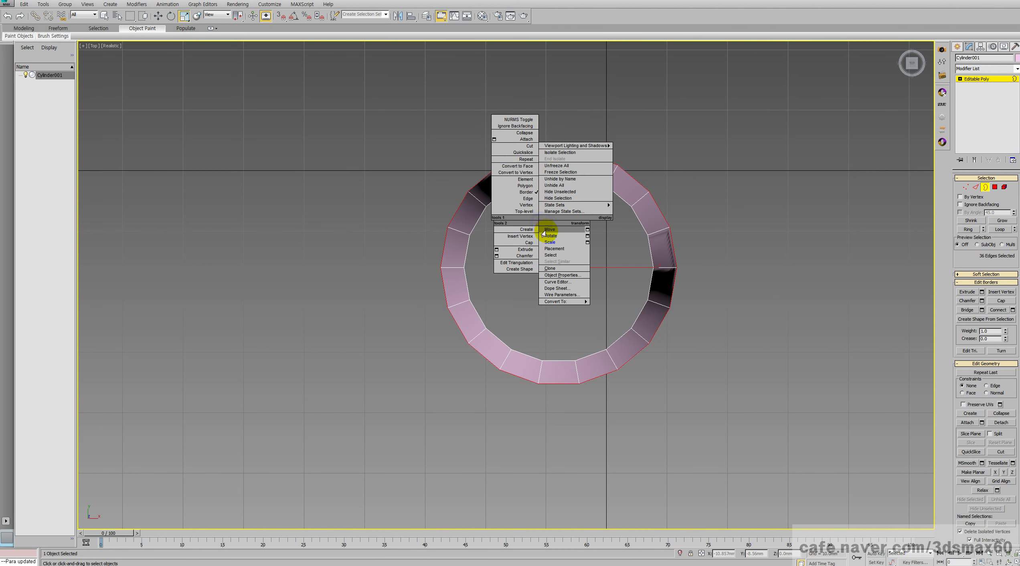
left_click(550, 242)
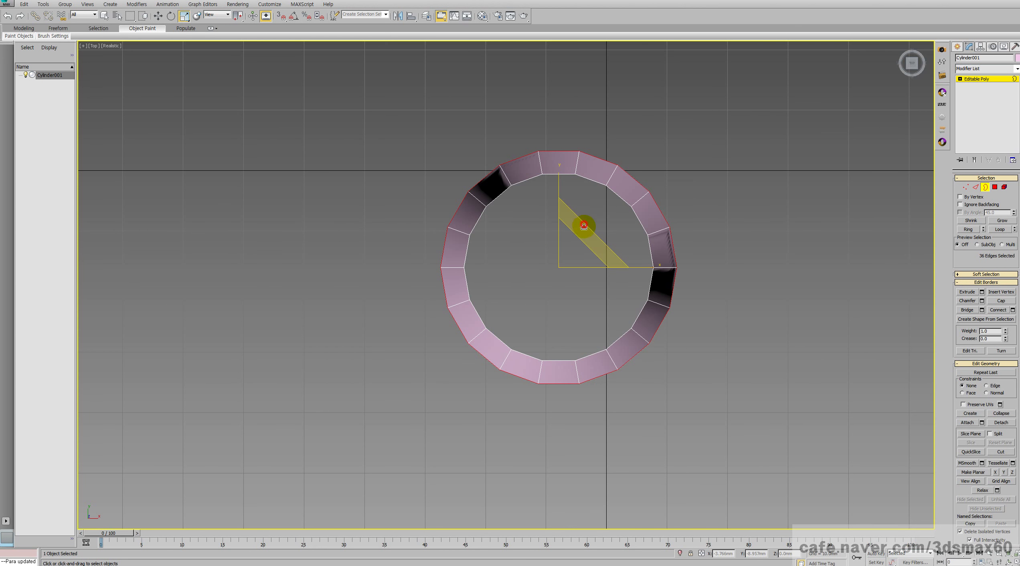
mouse_move(585, 226)
left_mouse_down()
mouse_move(578, 260)
mouse_move(578, 242)
mouse_move(590, 232)
mouse_move(590, 243)
left_mouse_up()
right_click(578, 242)
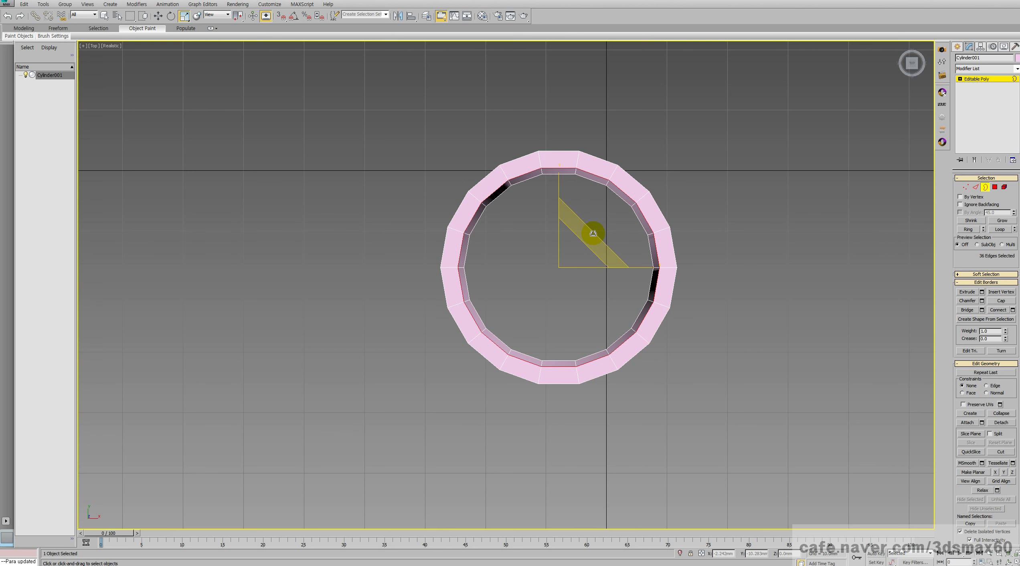
left_click_drag(594, 233, 590, 276, "shift")
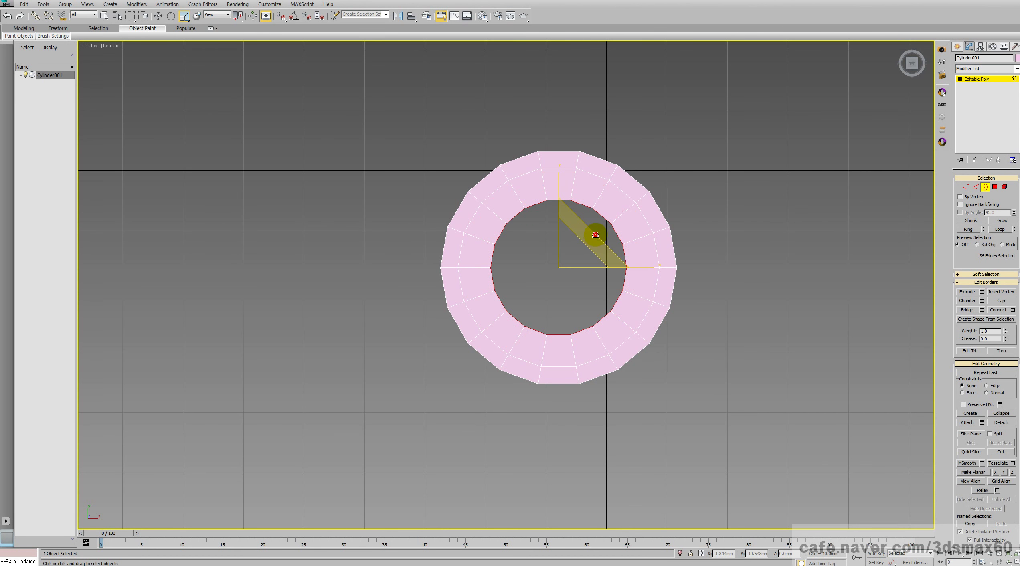
left_click_drag(596, 235, 634, 264)
Bridge the two inner borders to wall the hole through the cylinder, and leave border editing in perspective view
key("ctrl+r")
scroll(570, 198, "up", 3)
scroll(570, 178, "up", 3)
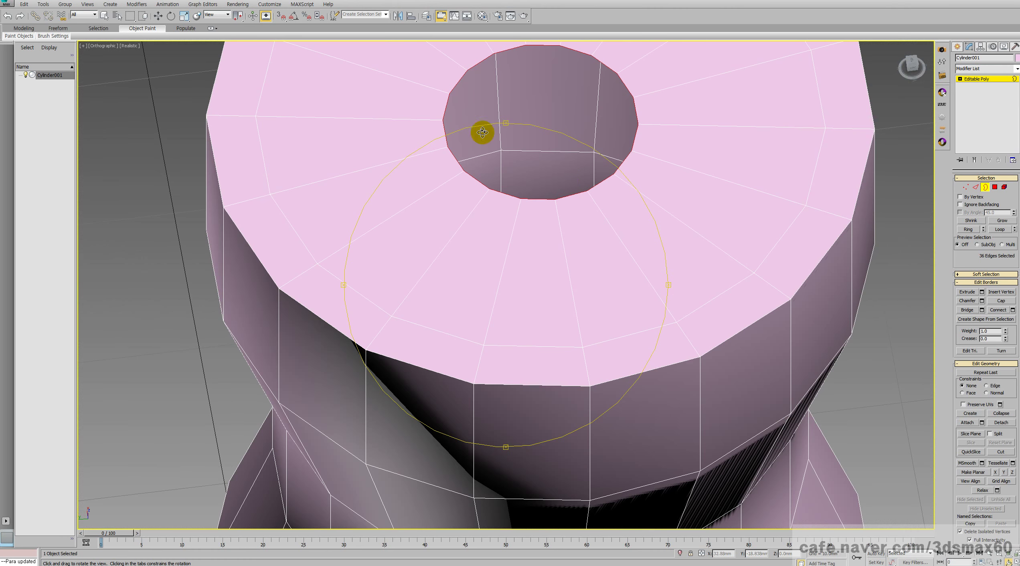
scroll(560, 148, "down", 6)
scroll(560, 148, "down", 3)
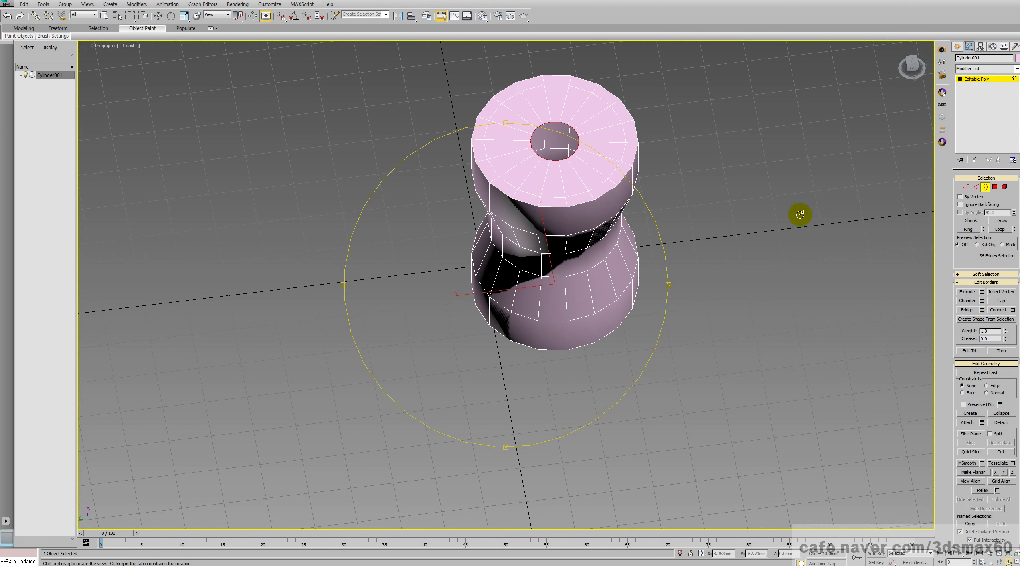
left_click(967, 311)
left_click_drag(552, 239, 575, 267)
key("3")
key("r")
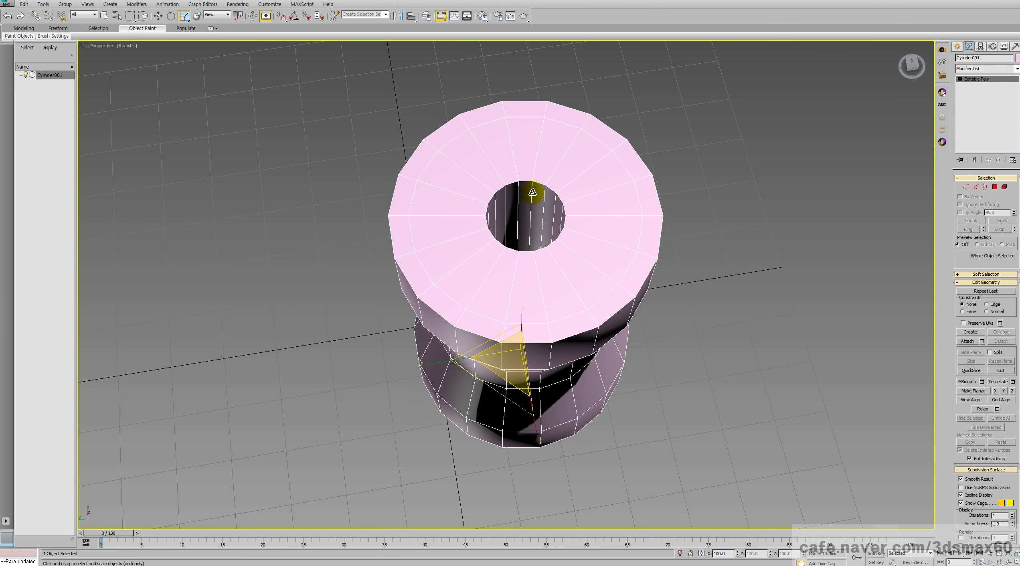
scroll(533, 188, "up", 3)
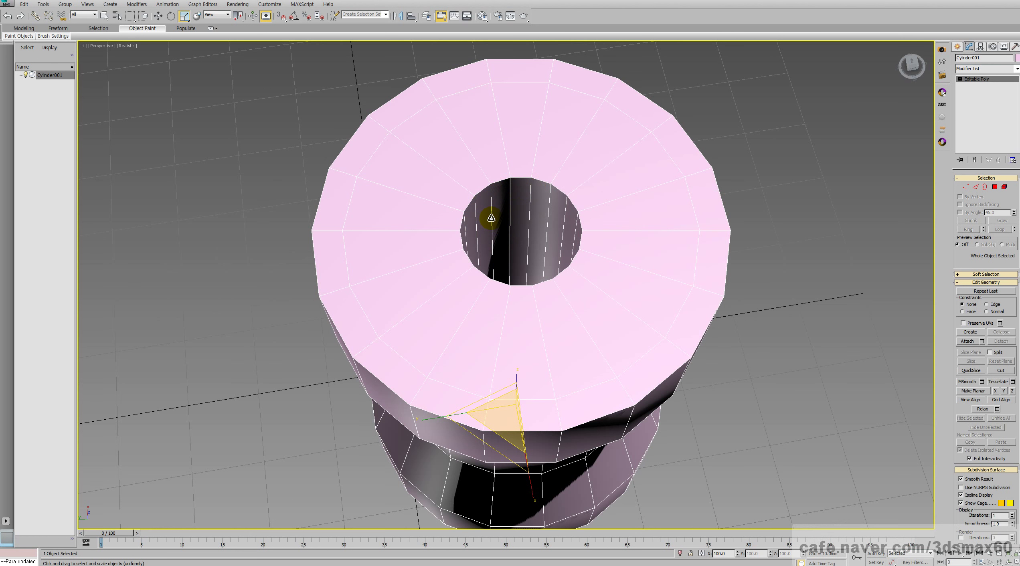